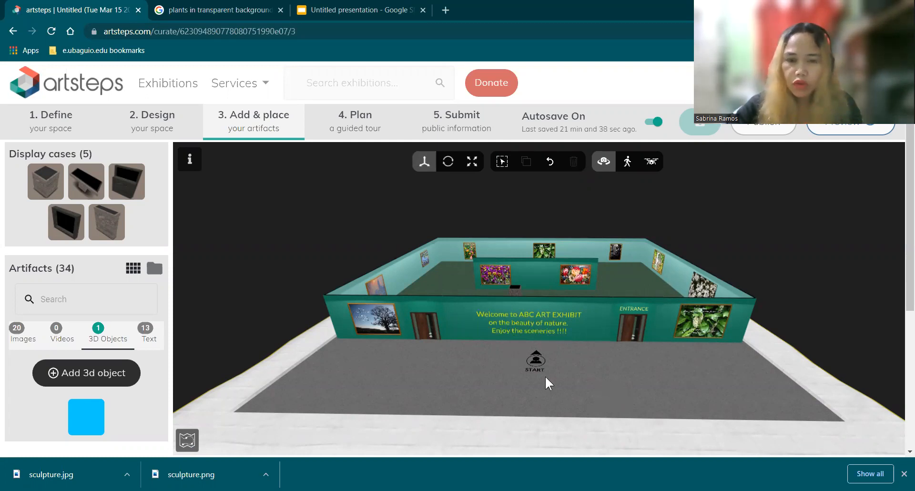
left_click_drag(545, 376, 413, 220)
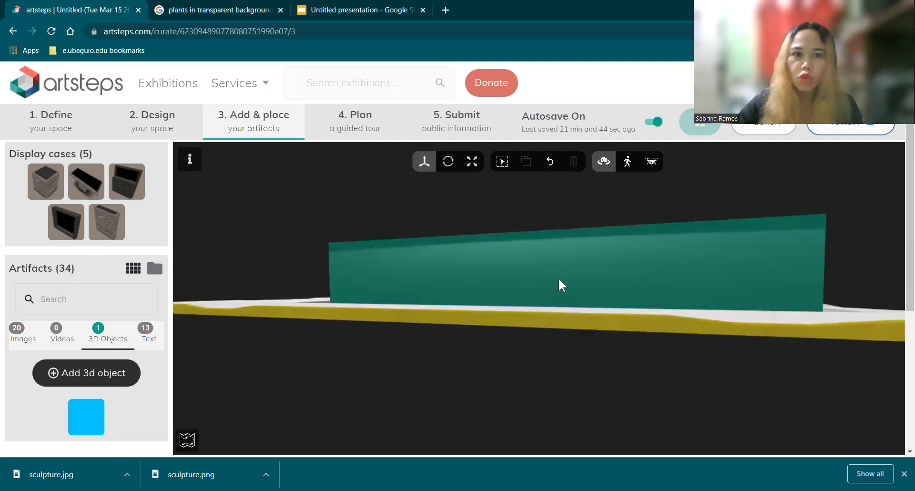
left_click_drag(558, 277, 588, 364)
left_click_drag(582, 316, 641, 286)
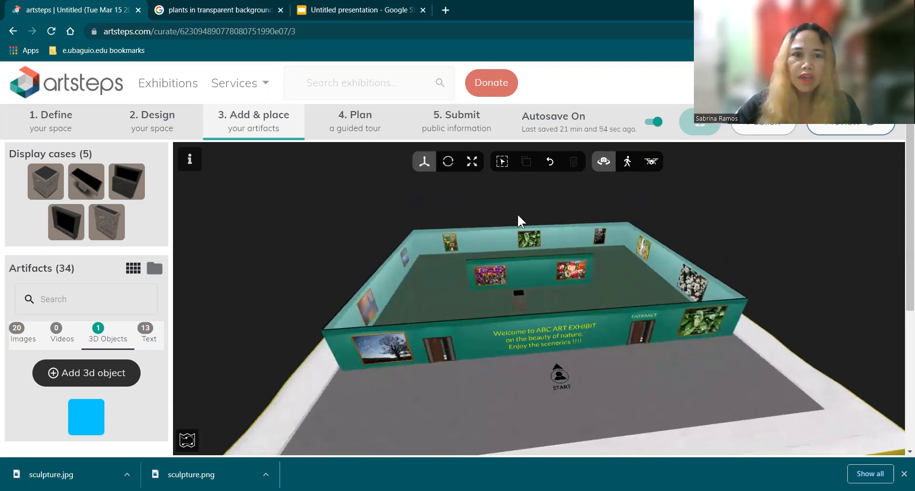
Step: Add a guide point to the guided tour with "entrance" as both its title and description, and save it
left_click(363, 121)
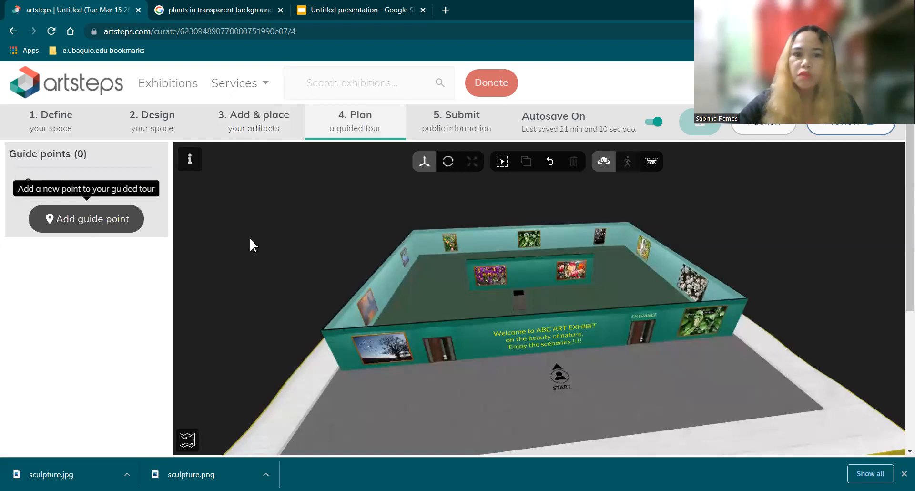
left_click(107, 218)
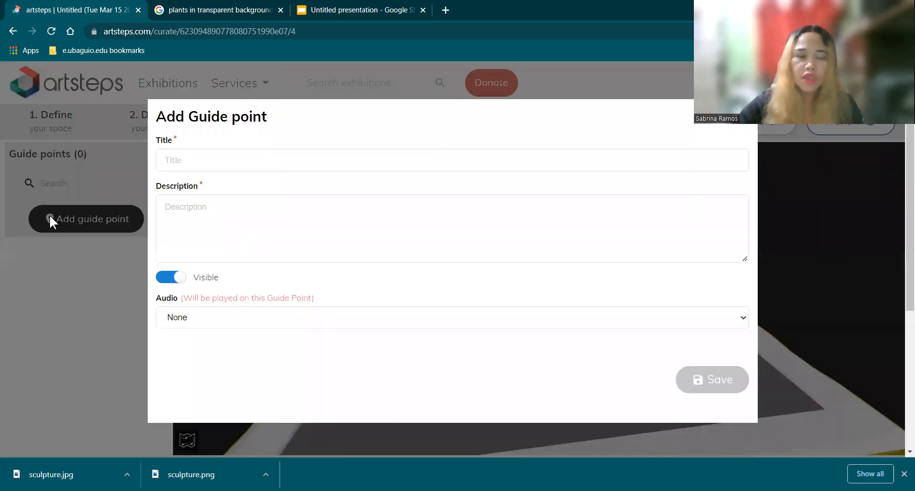
left_click(194, 160)
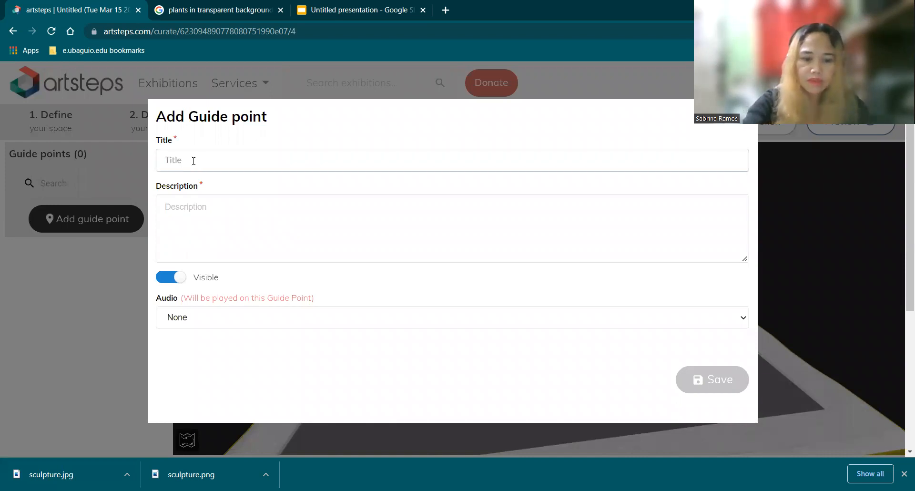
type("eny")
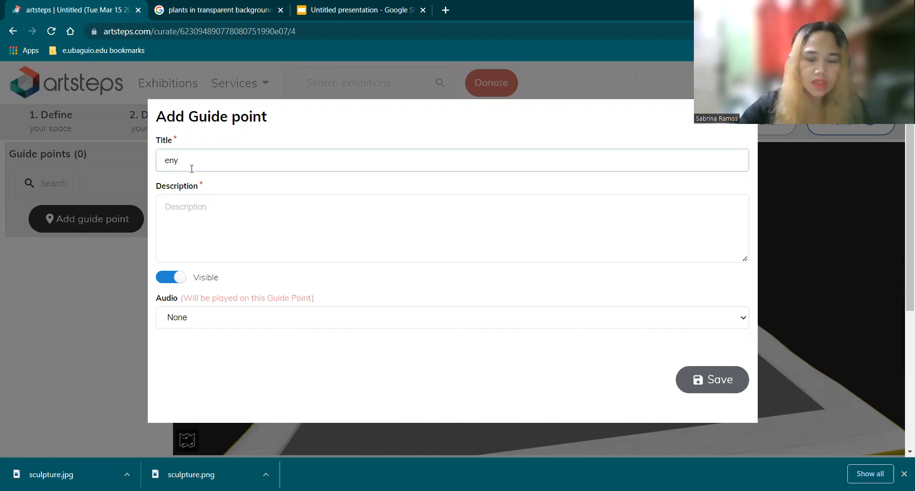
type("rtrance")
left_click(726, 381)
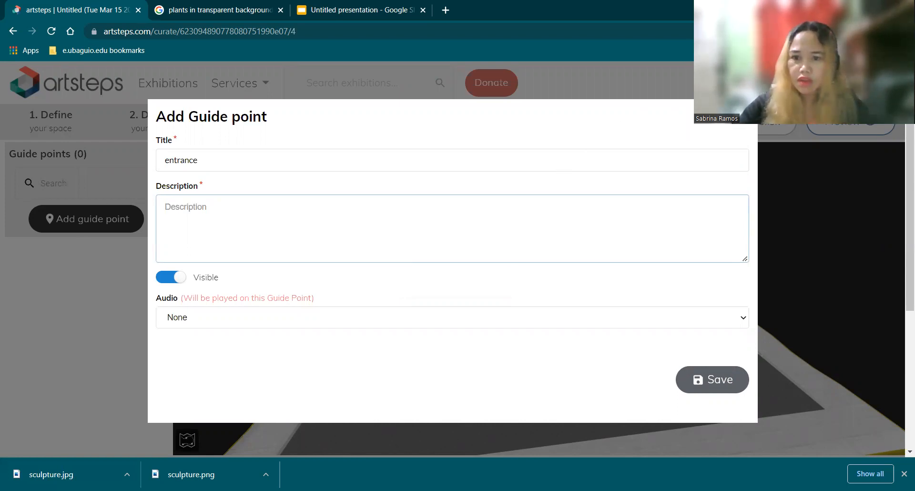
left_click(713, 386)
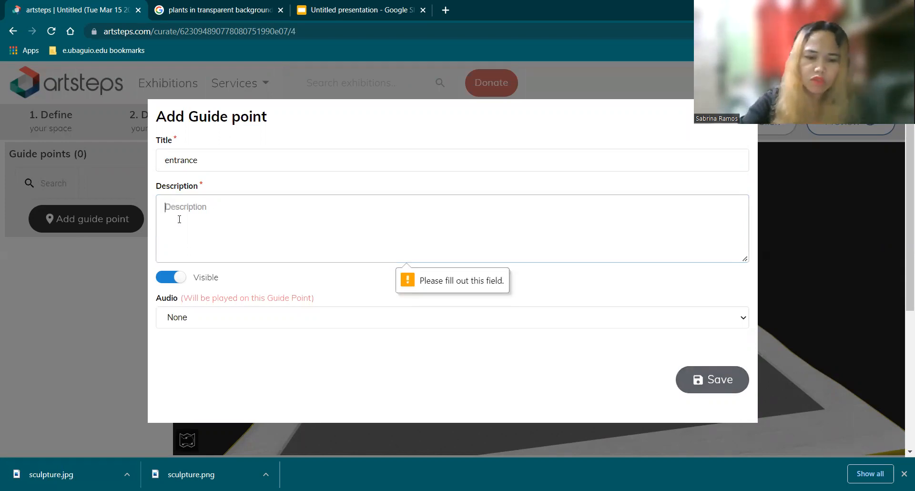
type("entrance")
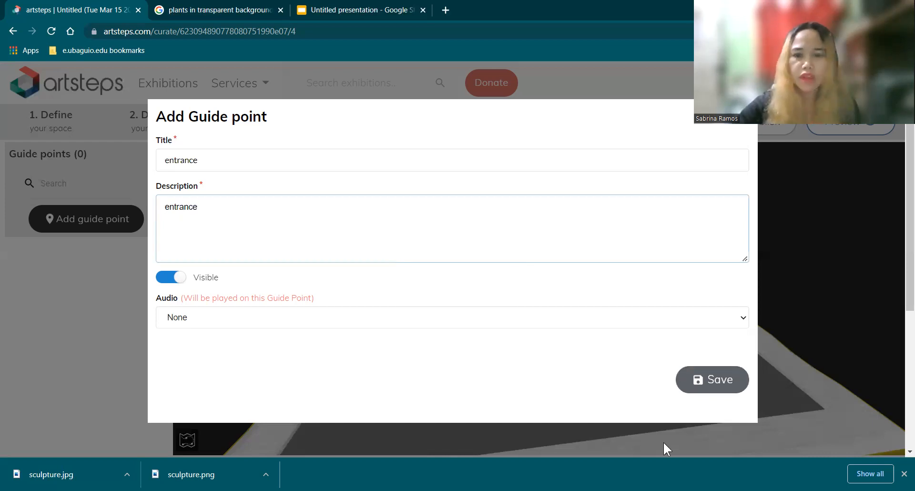
left_click(716, 384)
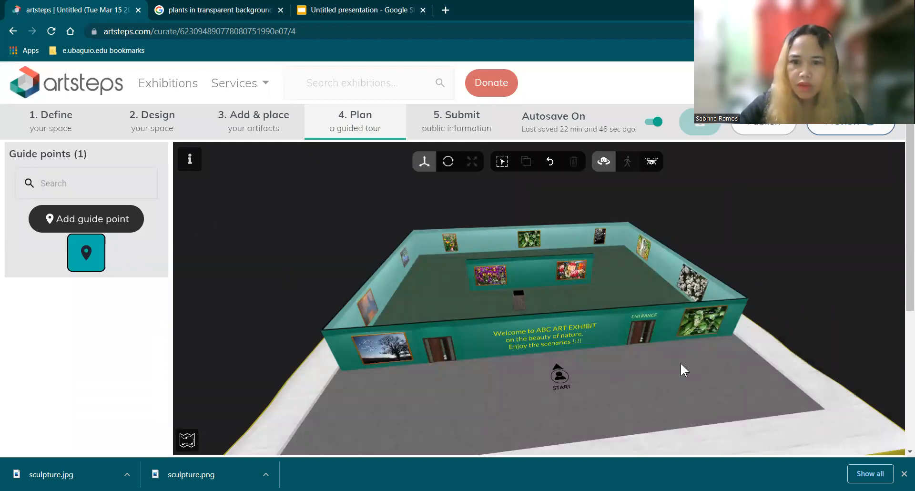
Step: Place the "entrance" guide point on the floor in front of the ENTRANCE door, facing the door
left_click_drag(416, 270, 420, 252)
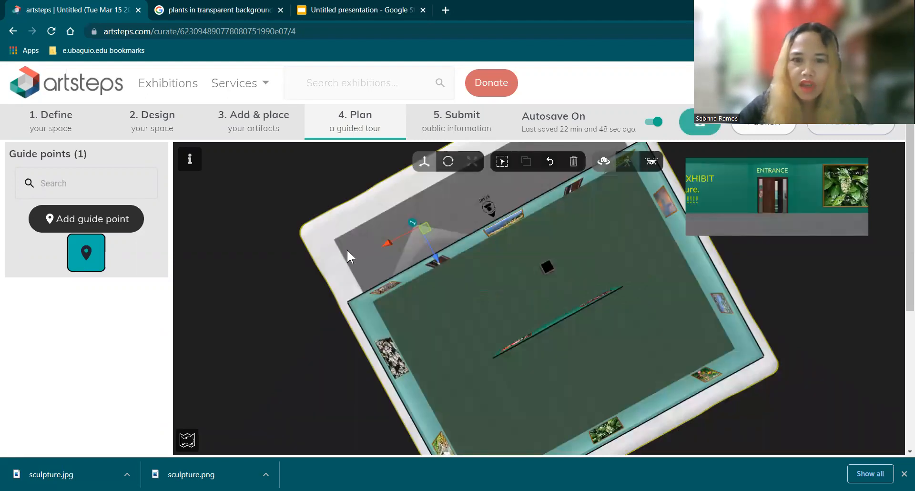
left_click_drag(347, 250, 354, 250)
mouse_move(458, 210)
left_mouse_down()
mouse_move(513, 225)
mouse_move(597, 187)
left_mouse_up()
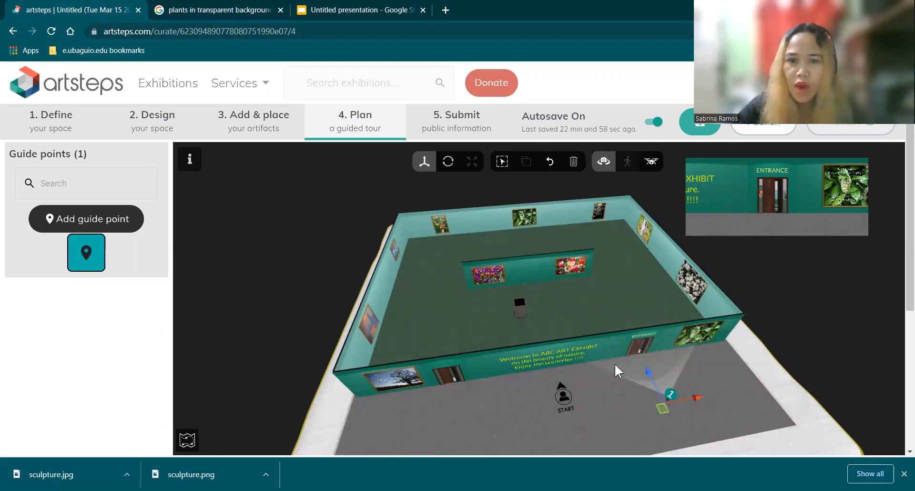
left_click_drag(613, 378, 610, 348)
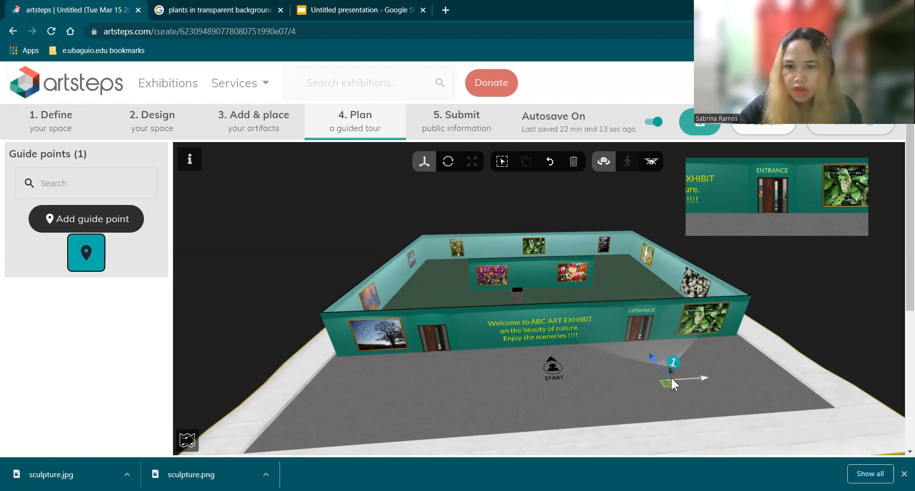
Step: Move guide point 1 along the front wall to the START marker, facing the welcome text, and deselect it
left_click_drag(704, 379, 599, 394)
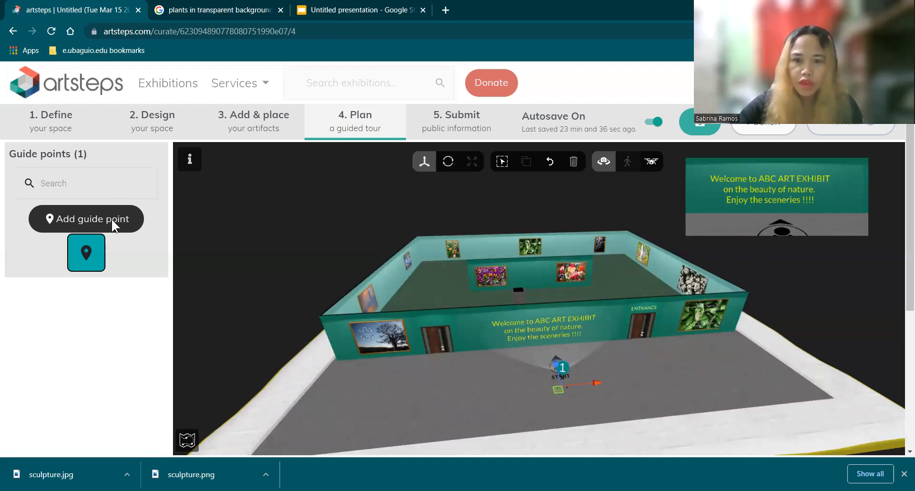
left_click_drag(504, 380, 504, 380)
left_click(687, 387)
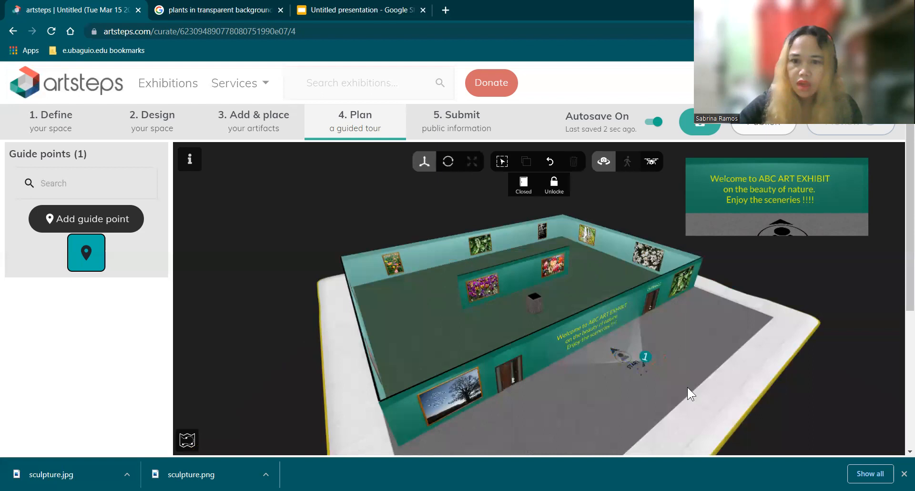
left_click_drag(638, 416, 567, 396)
left_click(298, 283)
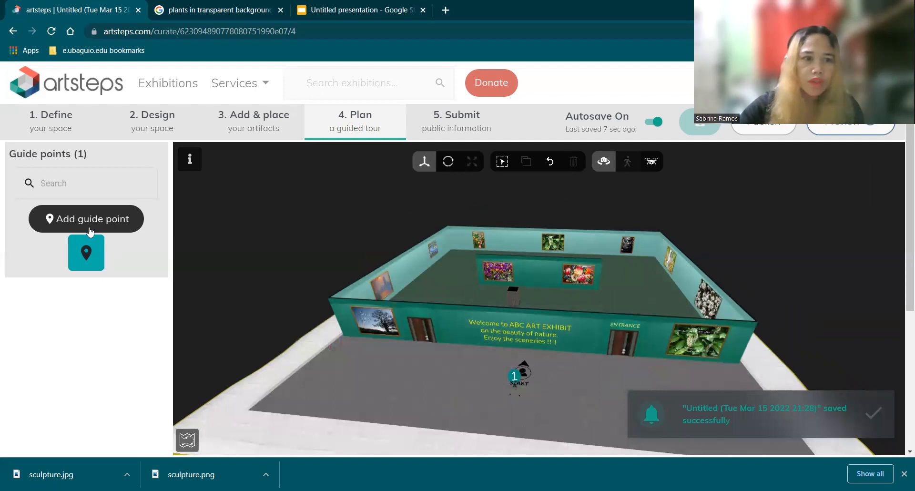
Step: Add a guide point with "quote 1" as title and description, and place it in front of the tree picture on the front wall
left_click(89, 222)
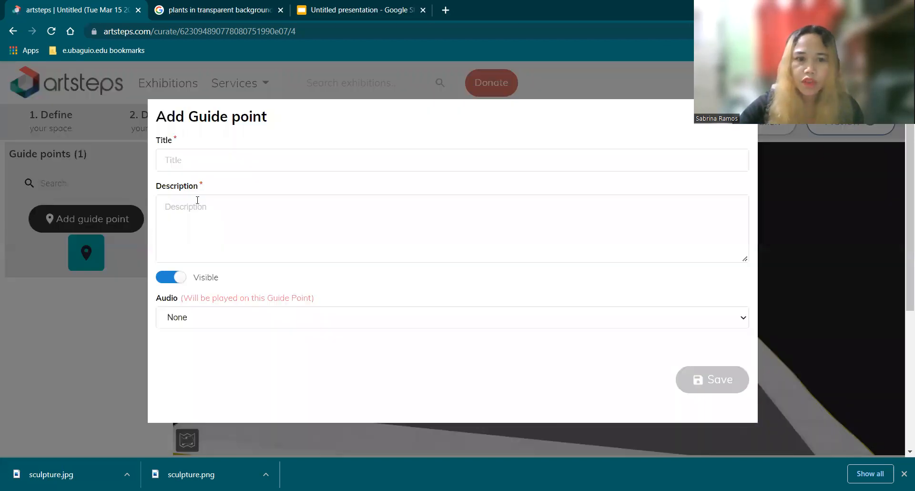
left_click(204, 161)
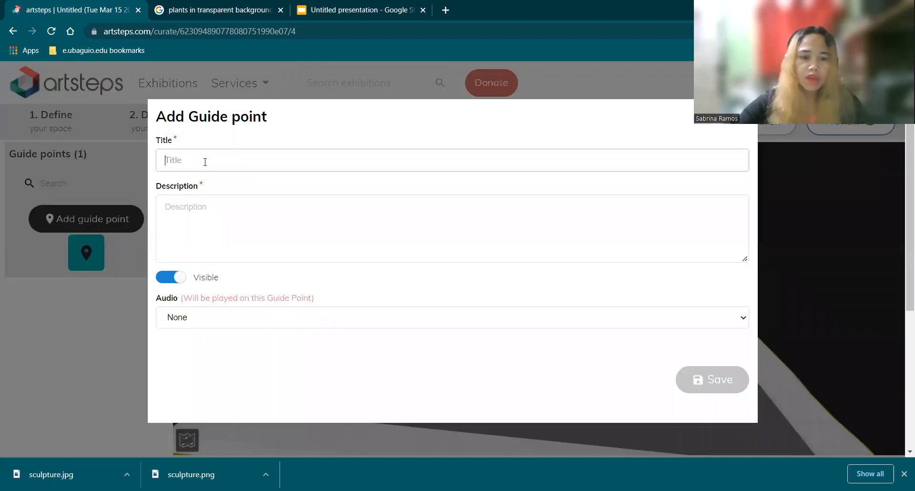
type("quot")
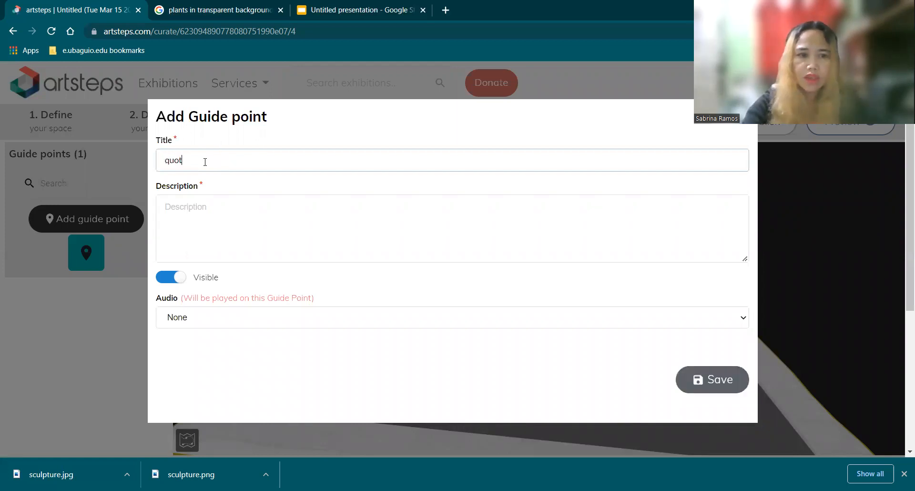
type("e 1")
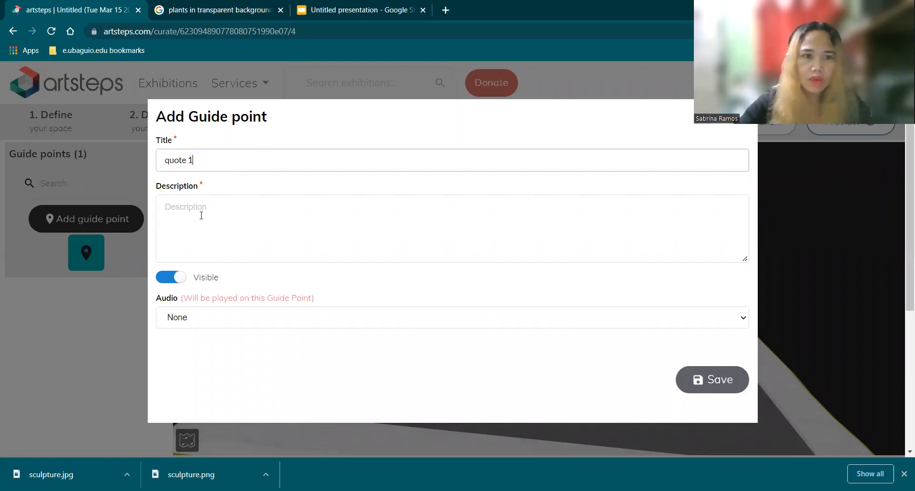
left_click(201, 215)
type("quot")
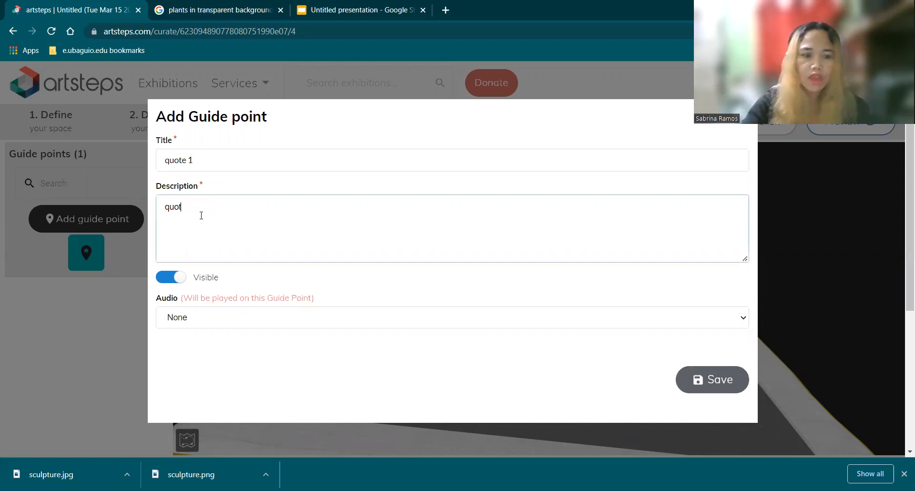
type("e 1")
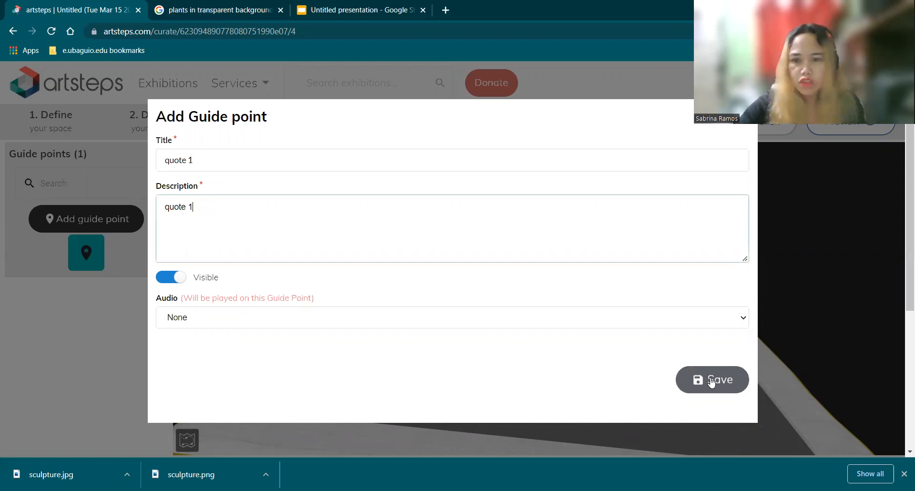
left_click(712, 383)
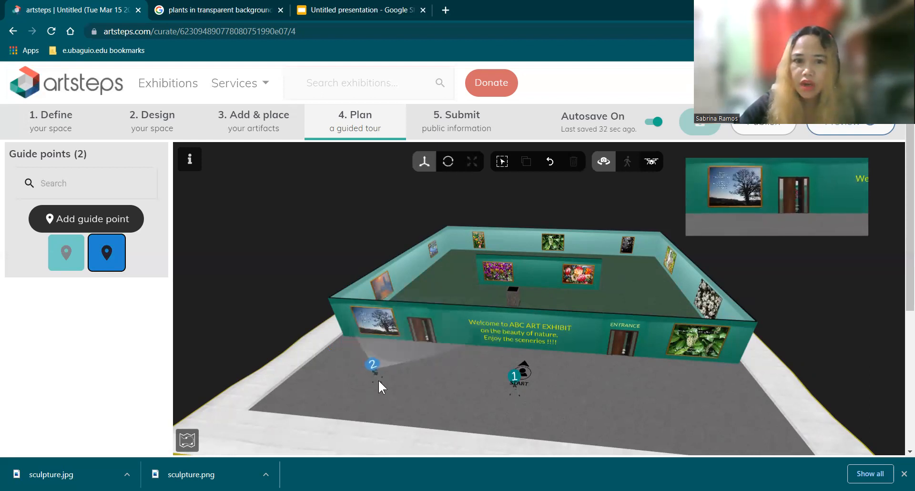
left_click(378, 379)
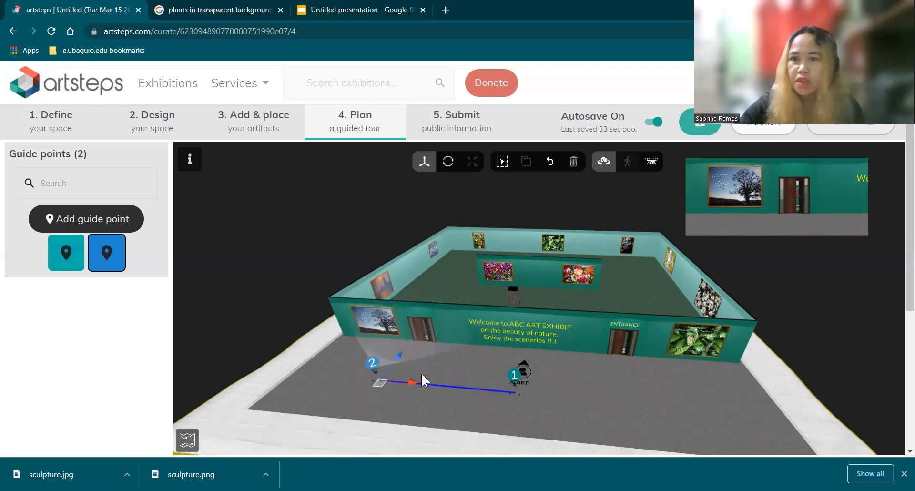
mouse_move(395, 360)
left_mouse_down()
mouse_move(401, 348)
mouse_move(414, 366)
mouse_move(387, 362)
mouse_move(379, 340)
mouse_move(373, 350)
mouse_move(392, 374)
mouse_move(403, 370)
left_mouse_up()
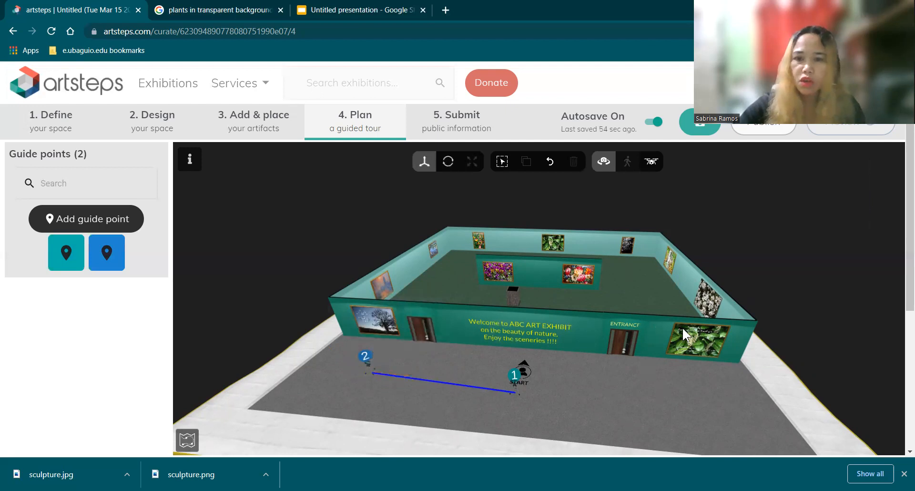
Step: Start a third guide point for the tour and title it "quote 2"
left_click(109, 220)
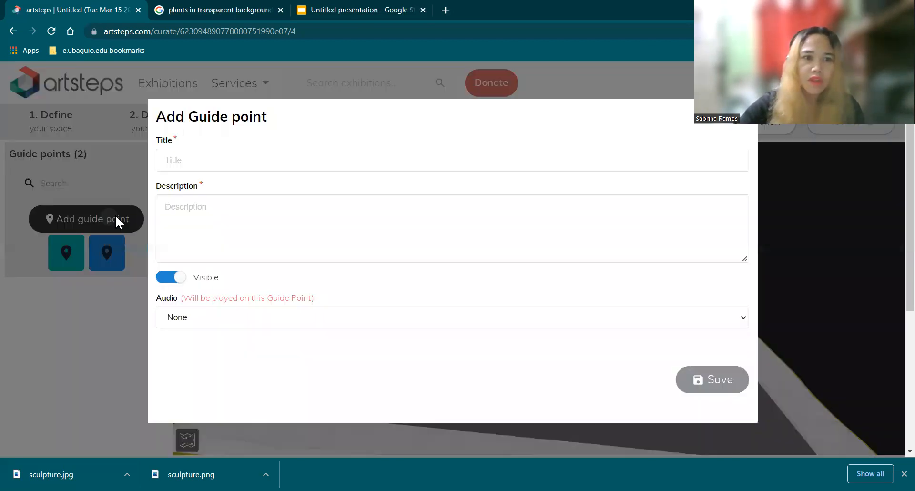
left_click(195, 159)
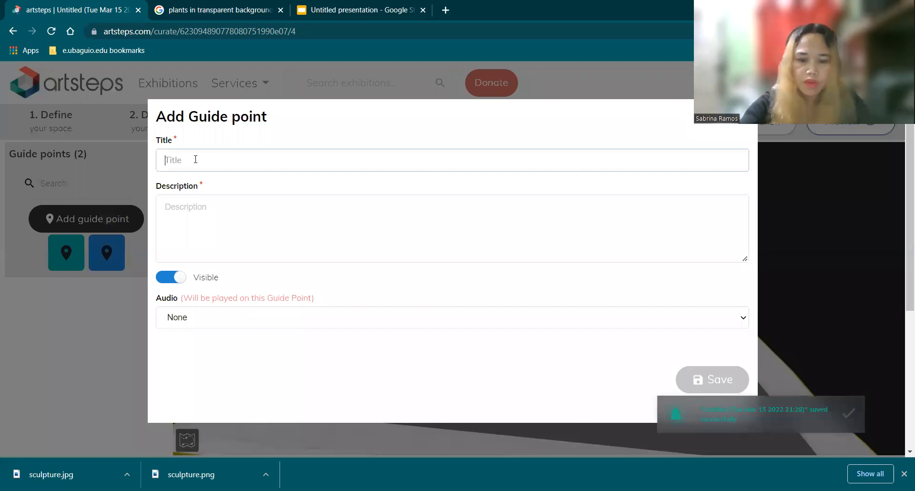
type("qi")
key("BackSpace")
type("upte")
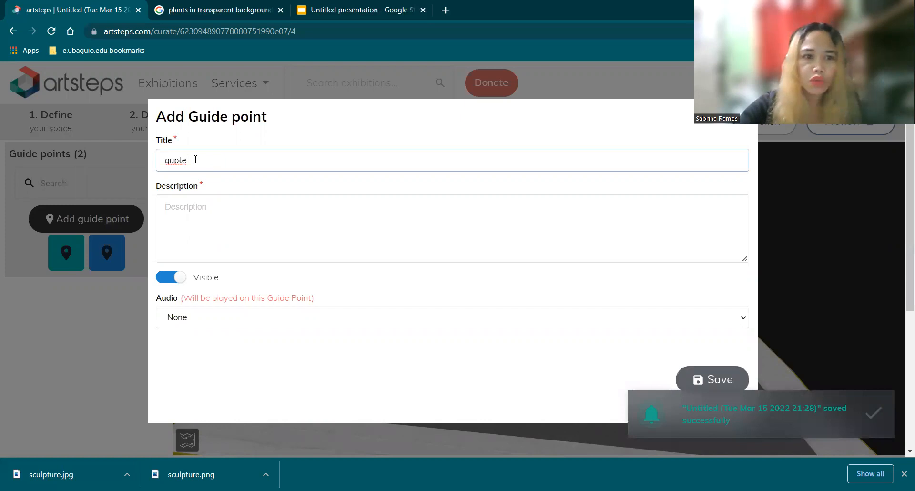
key("BackSpace")
key("BackSpace")
key("BackSpace")
key("BackSpace")
key("BackSpace")
type("uote 2")
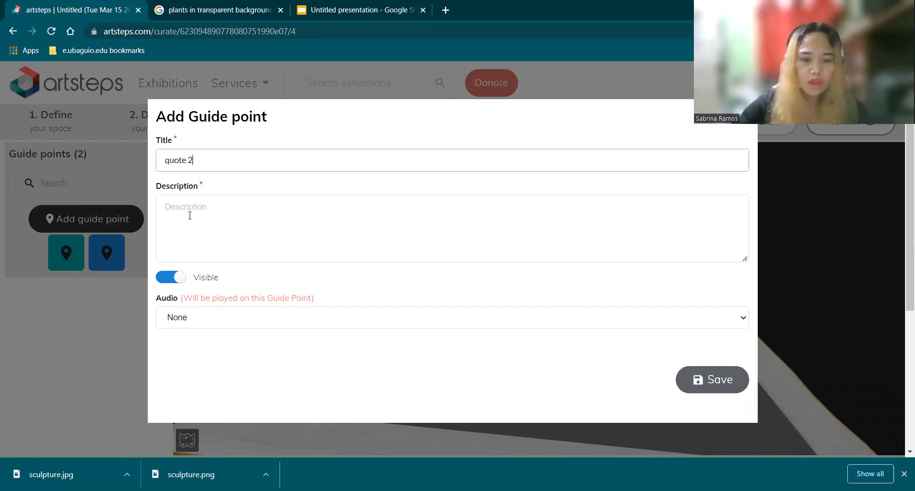
Step: Give the new guide point the description "quote 2" and save it
left_click(190, 216)
type("quote 2")
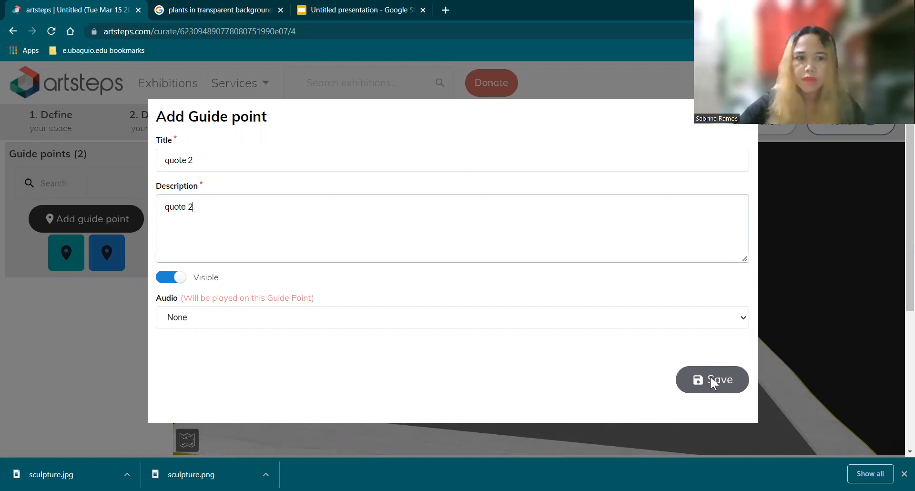
left_click(710, 381)
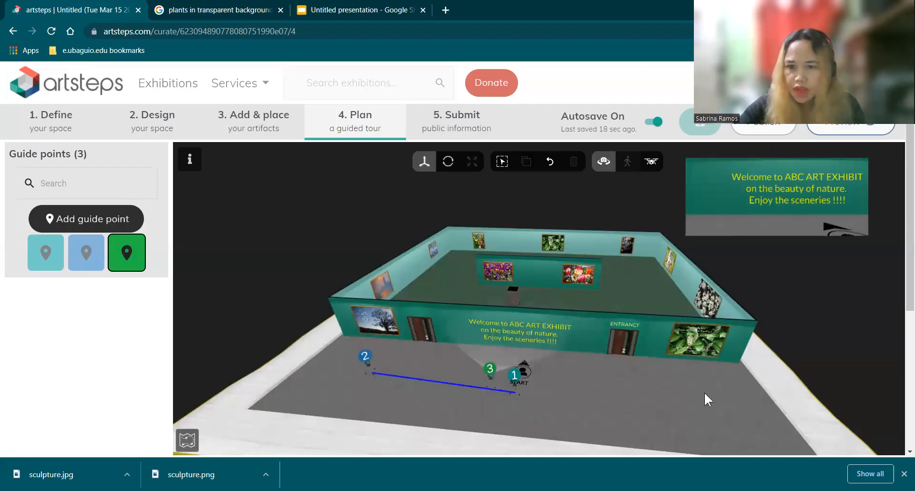
Step: Place guide point 3 in front of the green plant picture beside the ENTRANCE door, facing the front wall, and deselect it
left_click(704, 392)
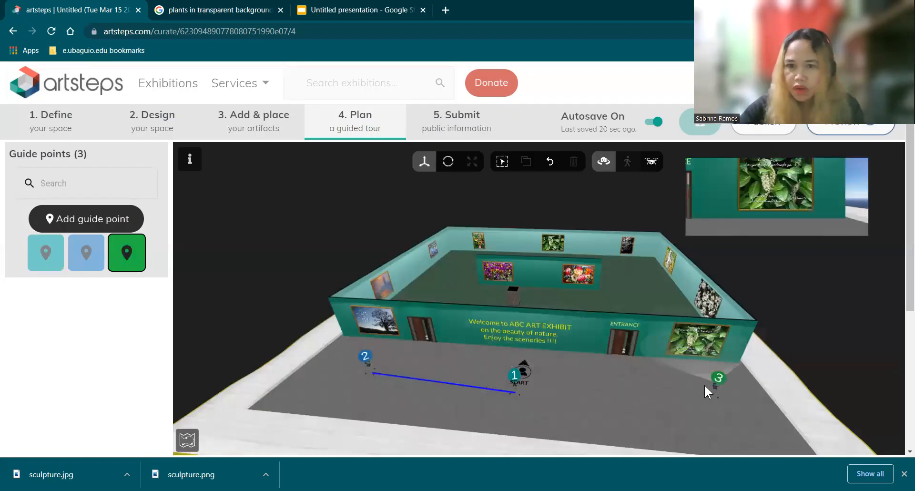
left_click(689, 403)
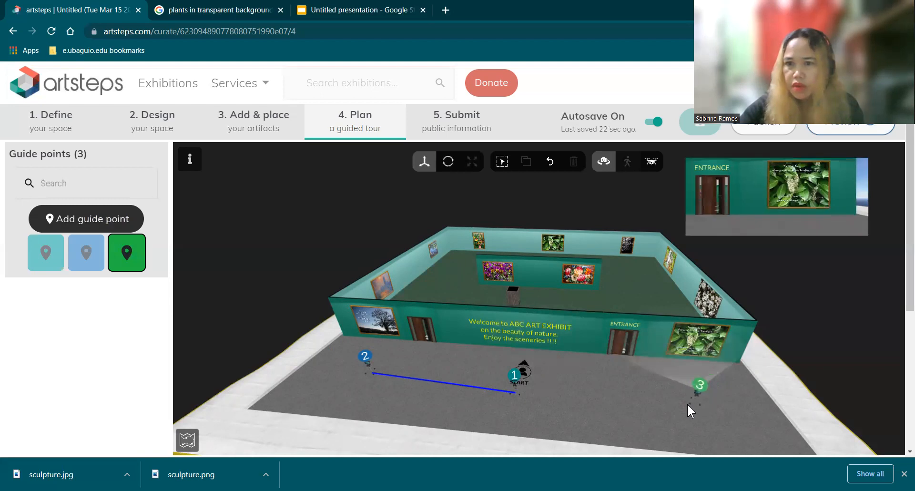
left_click(688, 406)
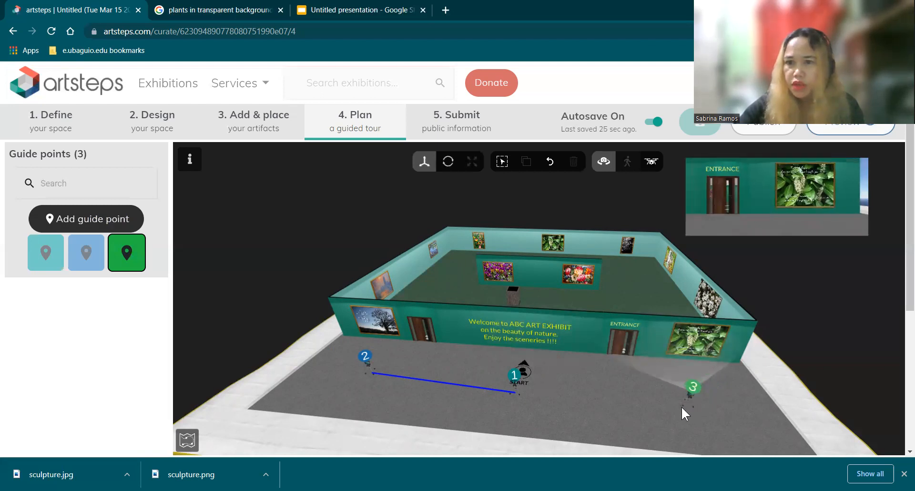
left_click(682, 397)
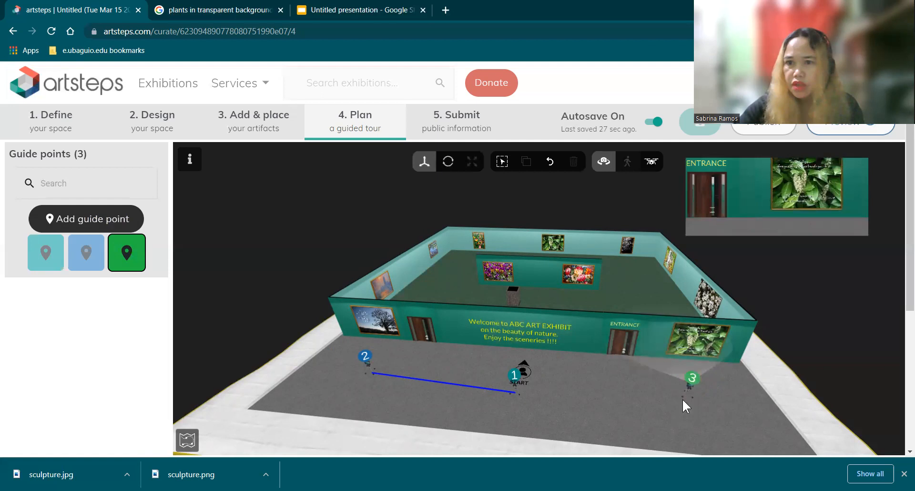
left_click(682, 399)
left_click(682, 398)
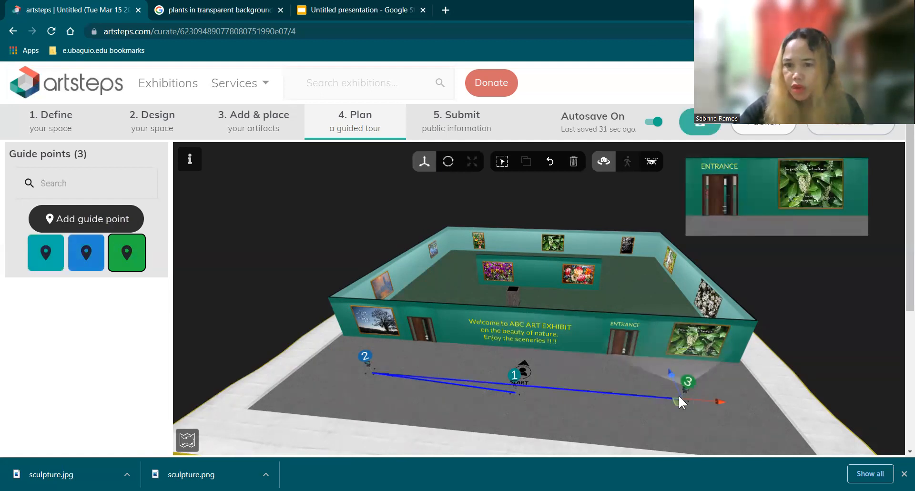
left_click_drag(672, 375, 672, 377)
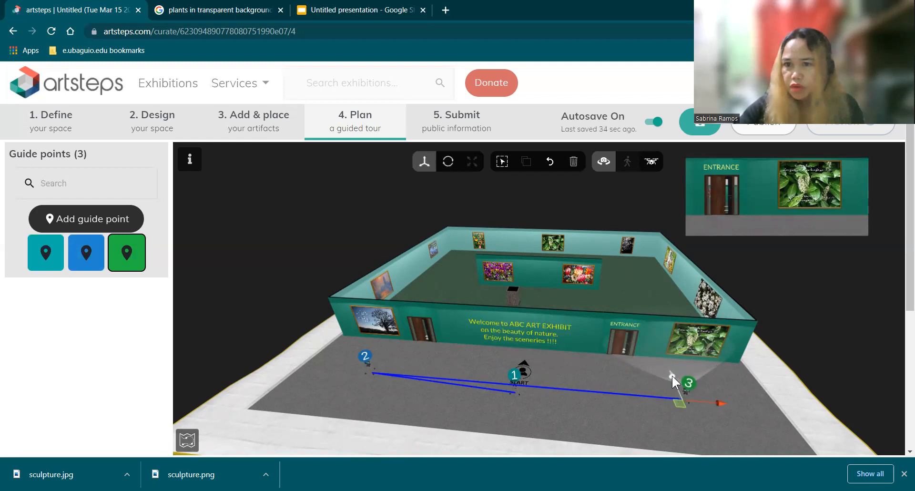
left_click(756, 415)
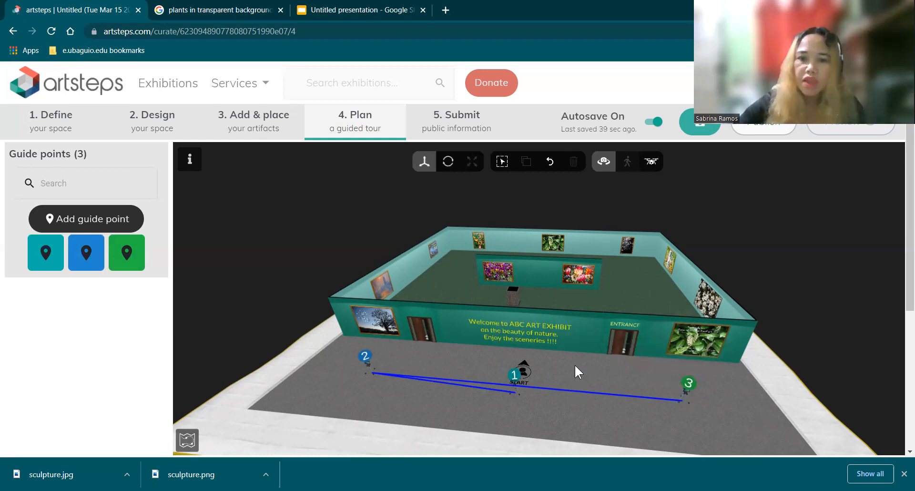
Step: Start a fourth guide point for the tour and title it "sculpture"
left_click_drag(588, 378, 577, 308)
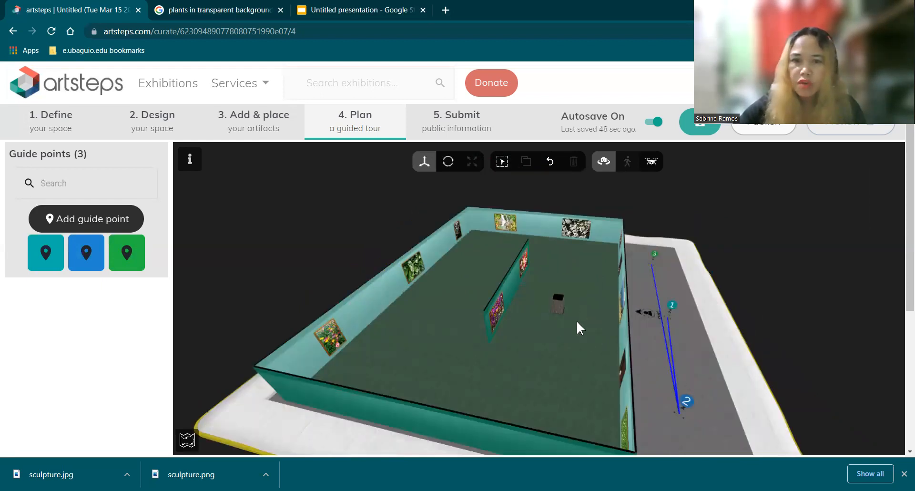
left_click_drag(568, 322, 558, 321)
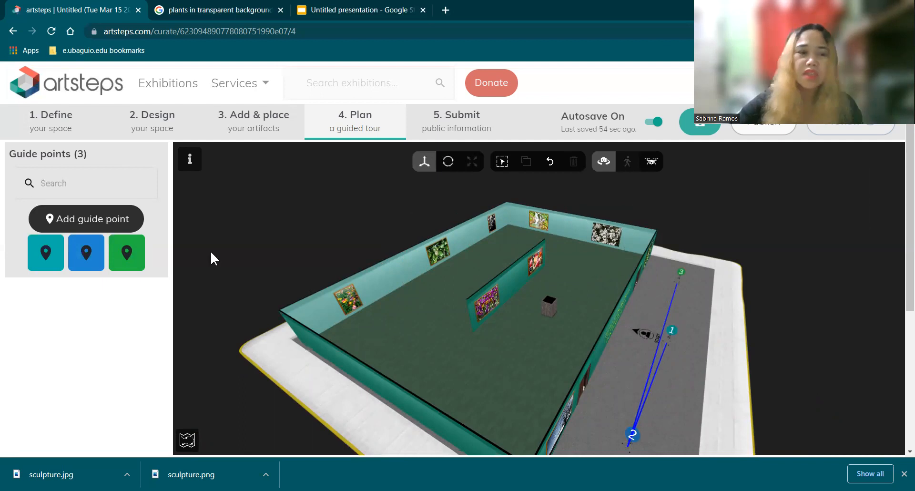
left_click_drag(539, 350, 561, 273)
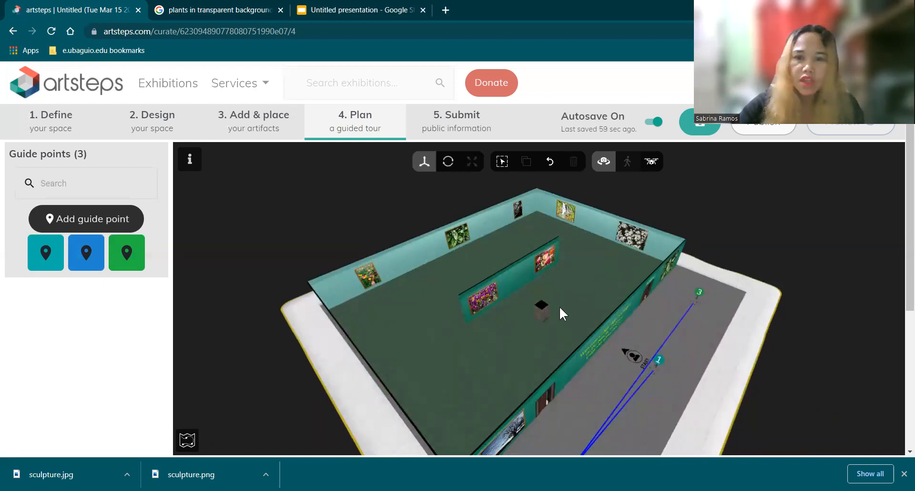
left_click_drag(549, 334, 520, 325)
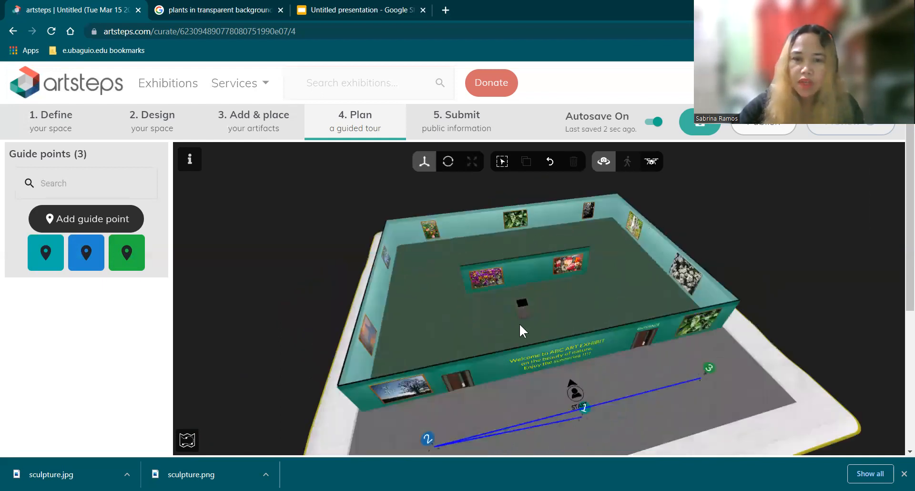
left_click(102, 223)
left_click(219, 163)
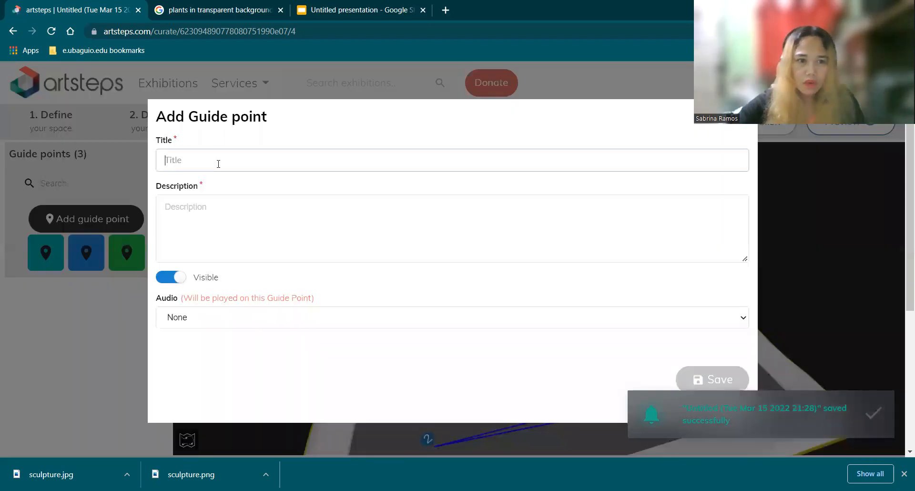
type("sculpture")
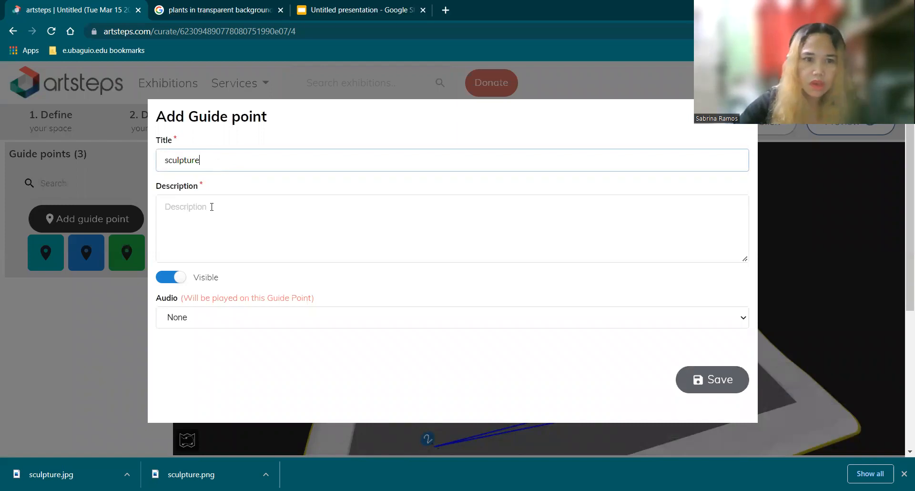
Step: Save the new guide point with the description "sculpture" and place it inside the gallery facing the pedestal, near the front wall
left_click(210, 210)
type("sculpture")
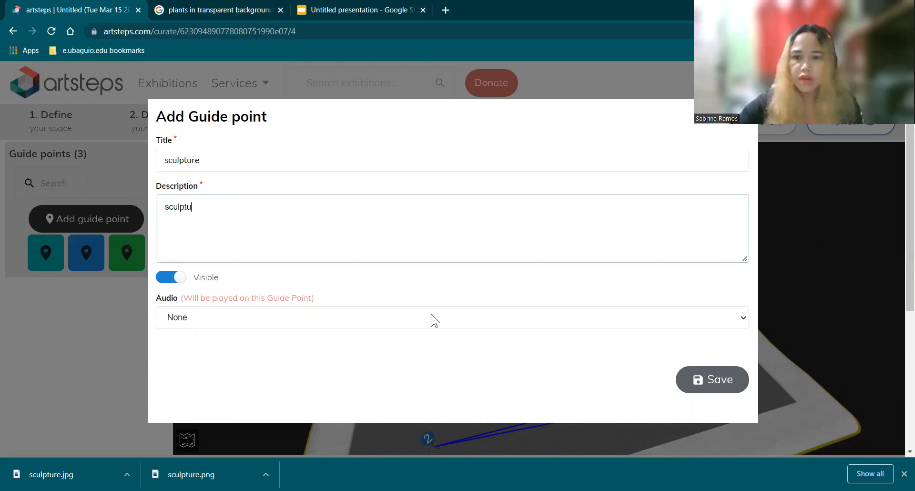
left_click(718, 381)
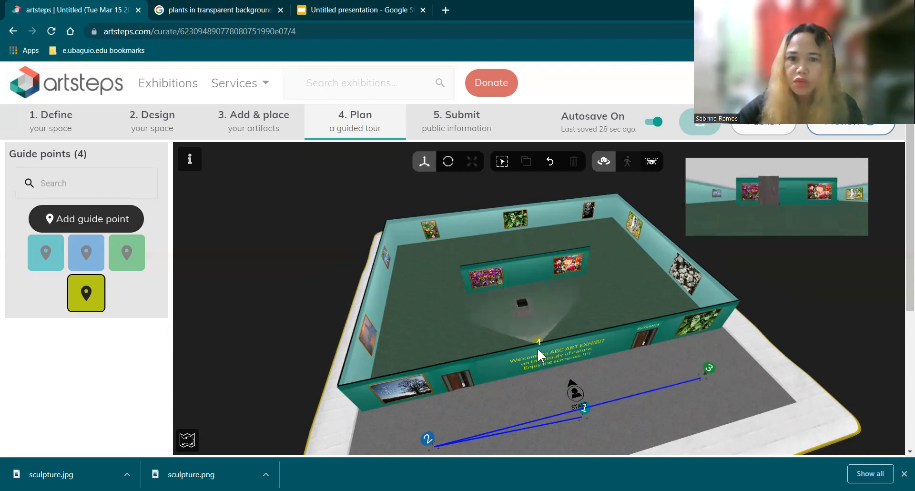
left_click(538, 349)
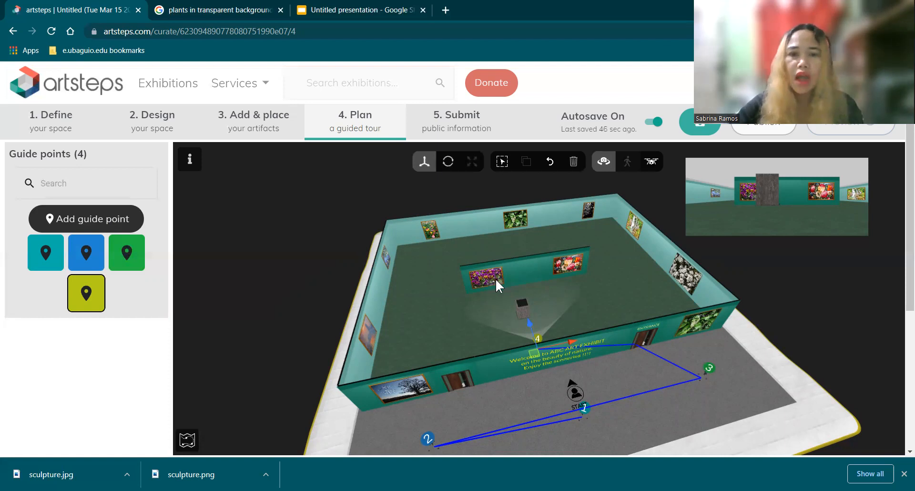
Step: Create a fifth guide point with "anchor 1" as both title and description
left_click(129, 218)
left_click(202, 161)
type("ac")
key("BackSpace")
key("BackSpace")
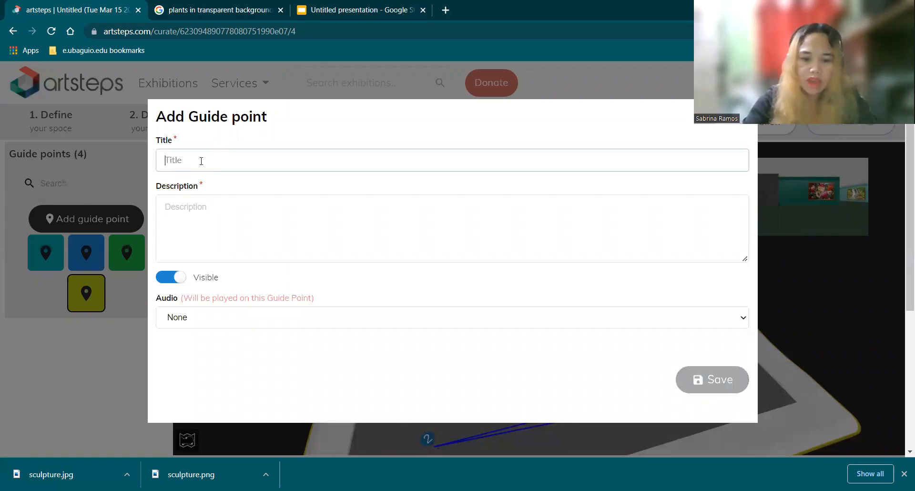
type("anchor 1")
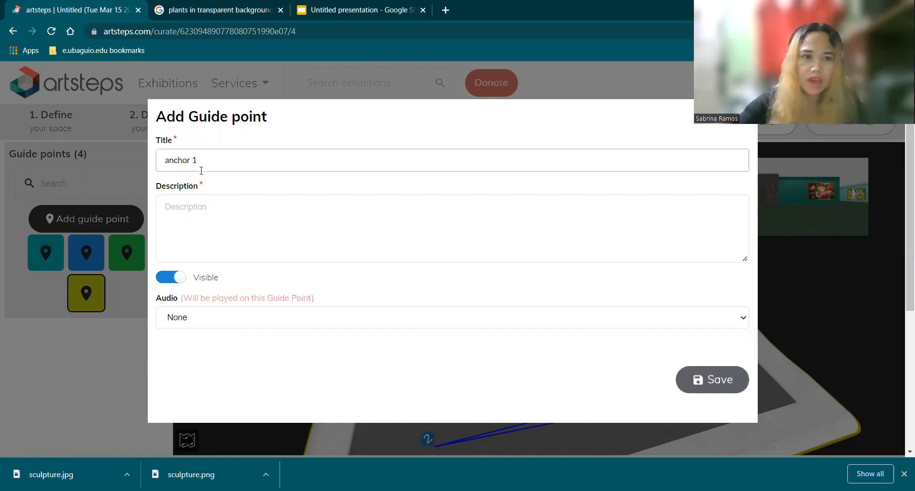
left_click(195, 205)
type("anch")
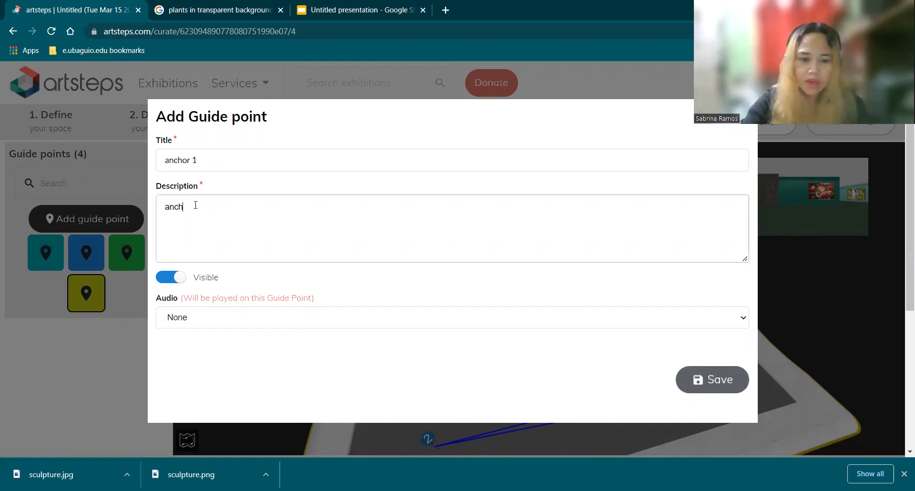
type("or 1")
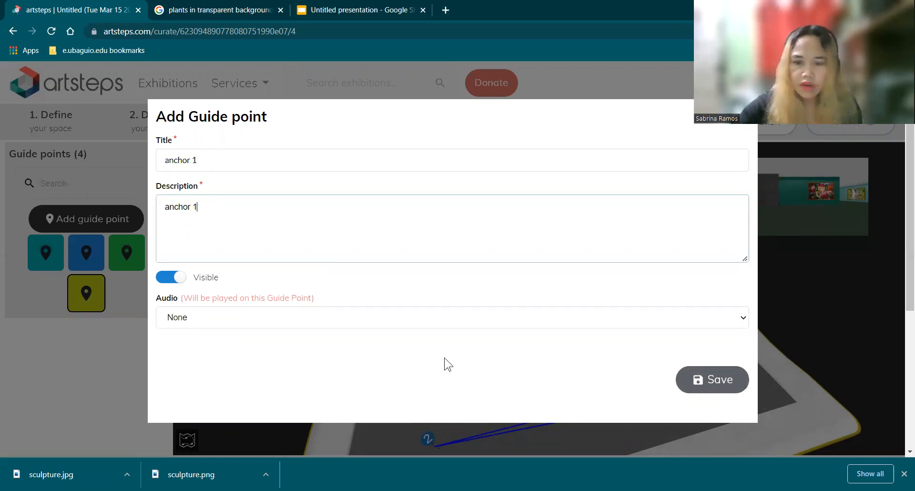
left_click(734, 381)
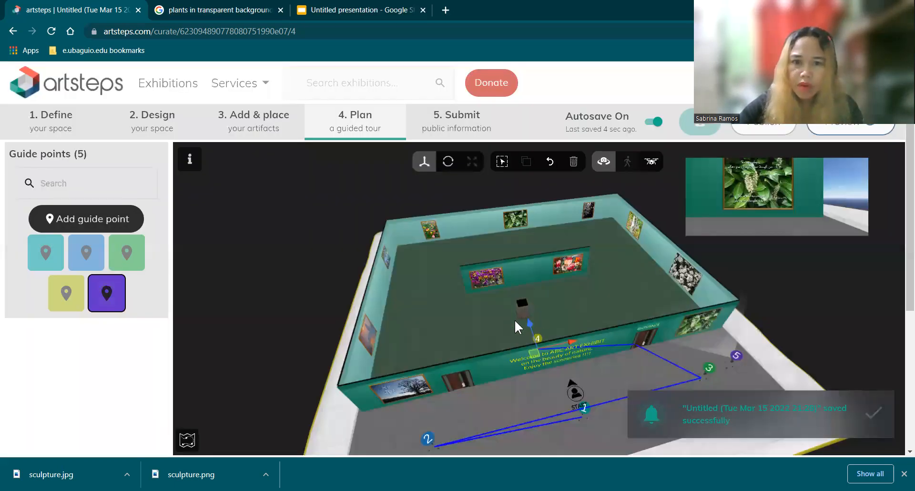
Step: Place guide point 5 beside the pedestal, facing the purple flower picture on the central partition wall, and deselect it
left_click(511, 319)
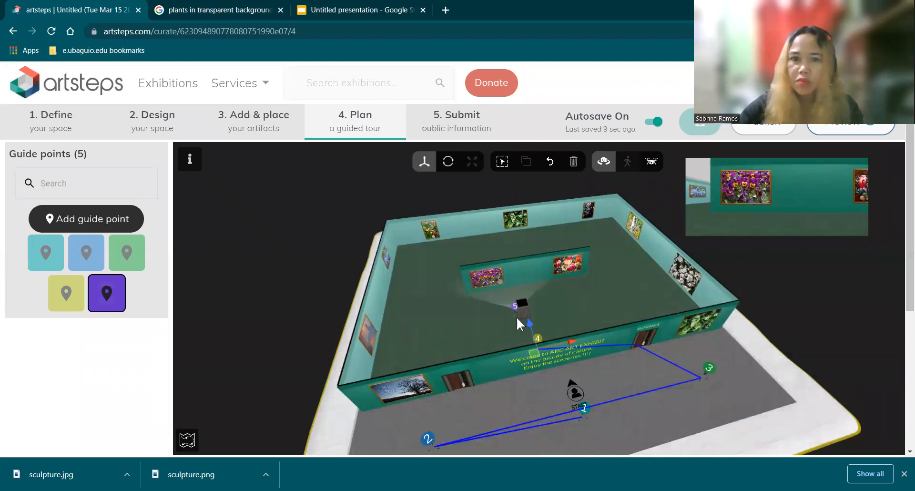
left_click(517, 318)
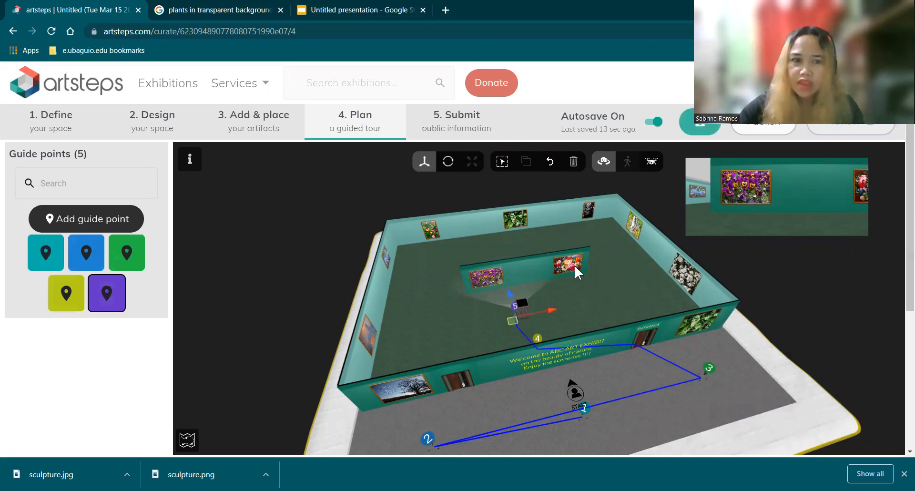
left_click(478, 321)
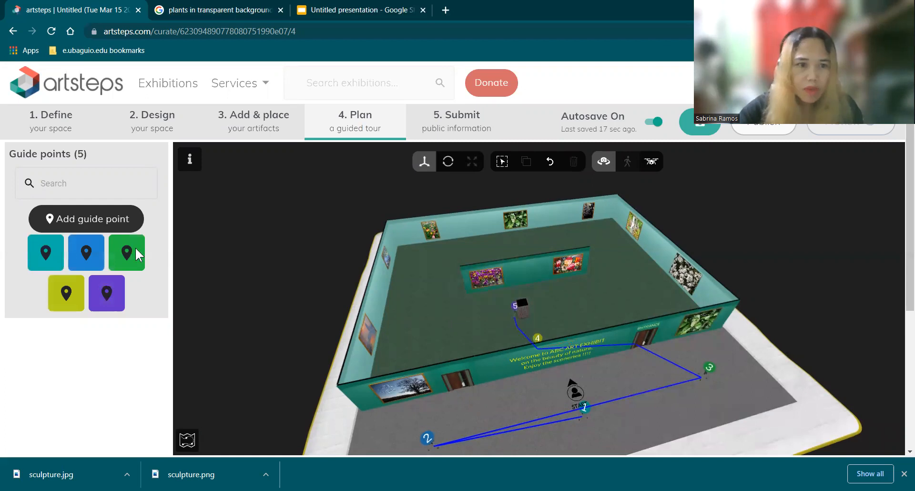
Step: Create a sixth guide point with "anchor 2" as both title and description
left_click(111, 220)
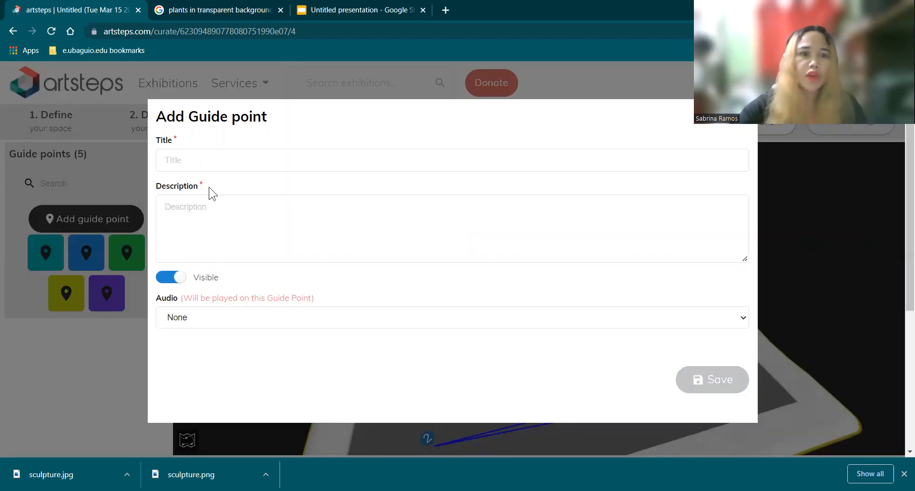
type("a")
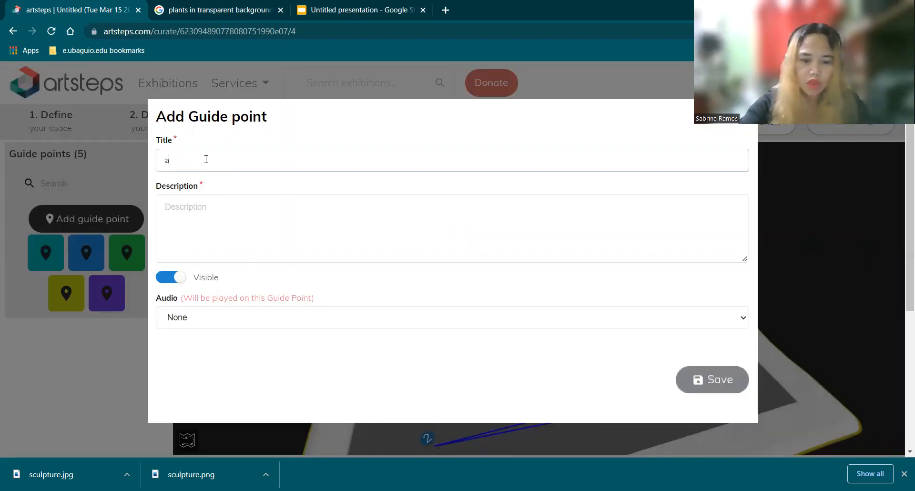
type("nchor 2")
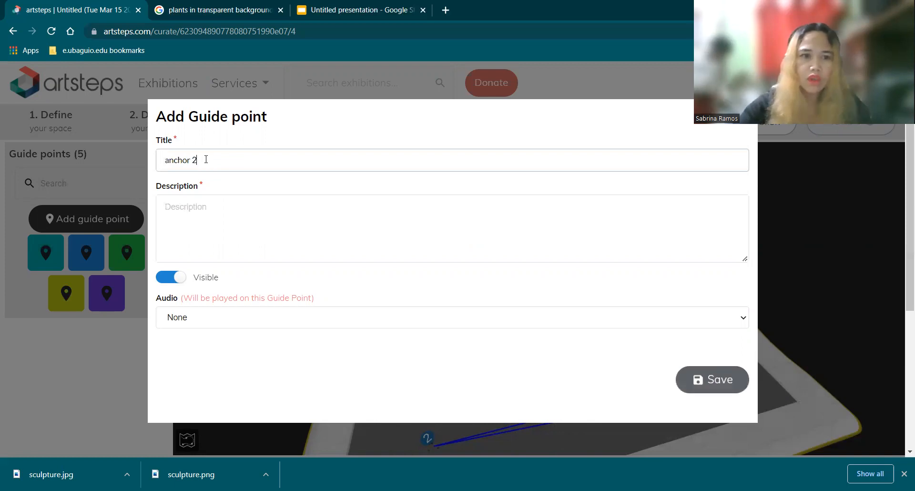
left_click(211, 206)
type("a")
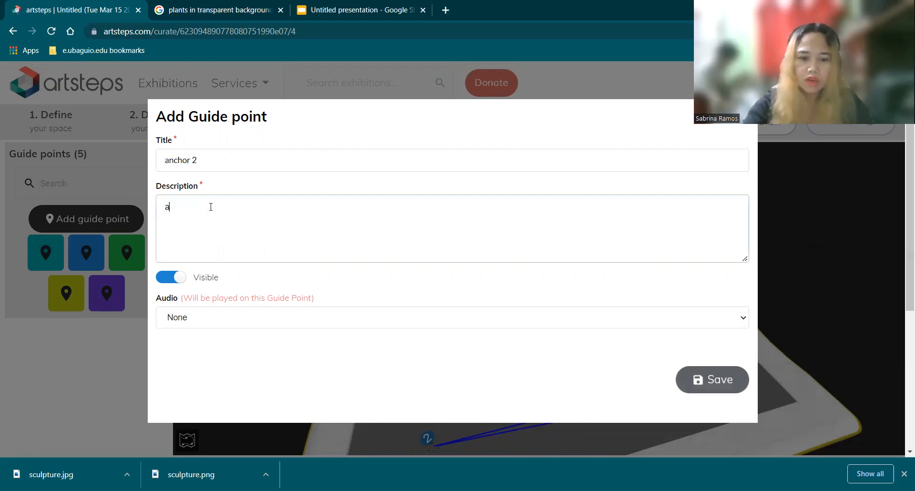
type("nchor 1")
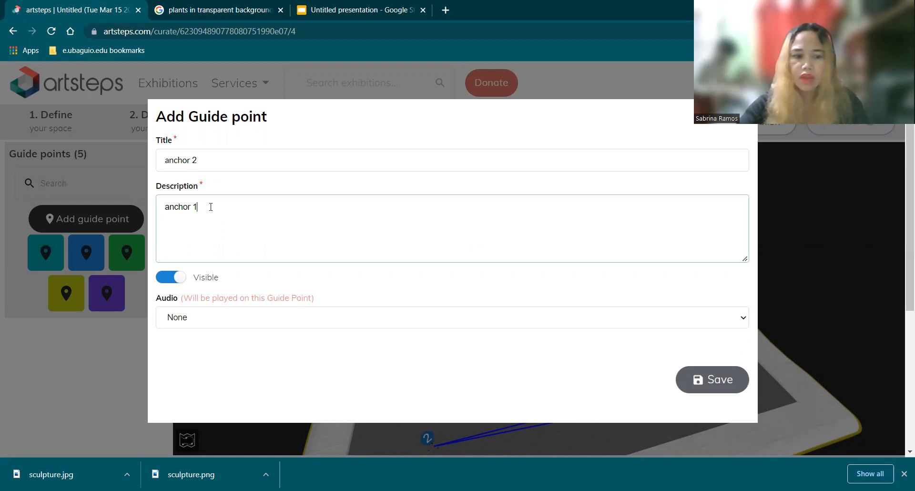
key("BackSpace")
type("2")
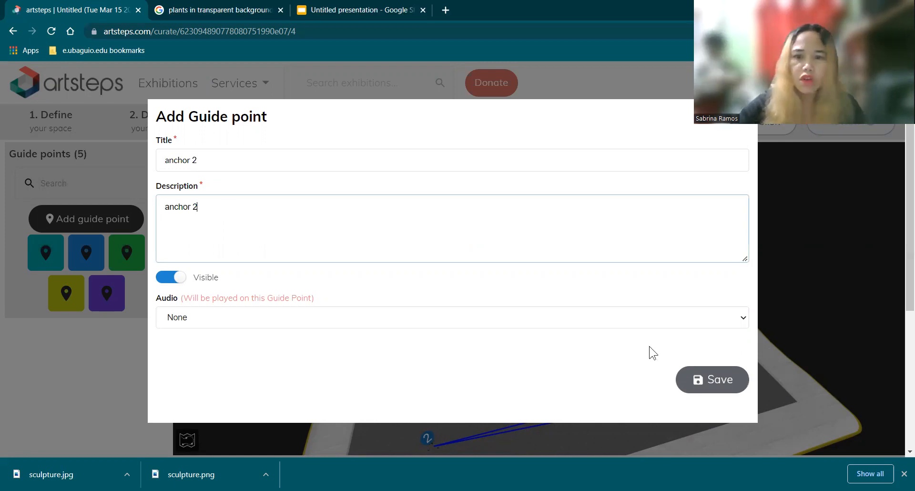
left_click(710, 381)
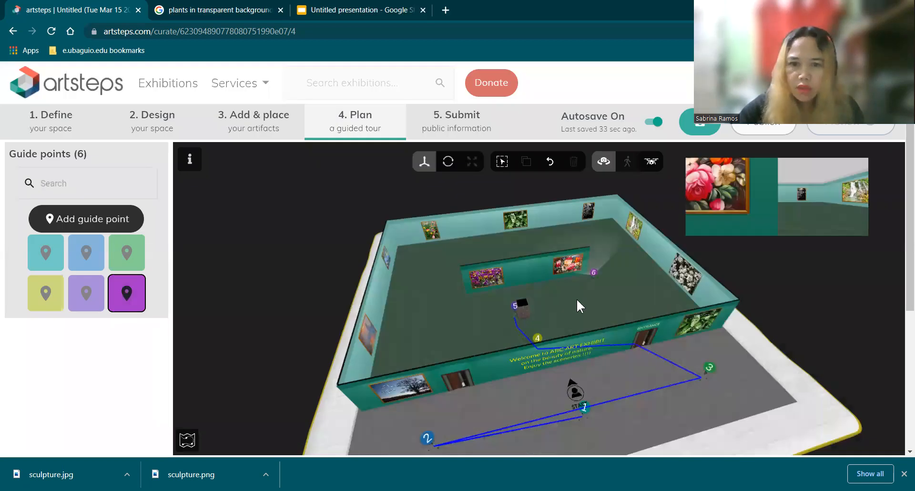
Step: Place guide point 6 in front of the red flower picture on the central partition wall and deselect it
left_click(582, 302)
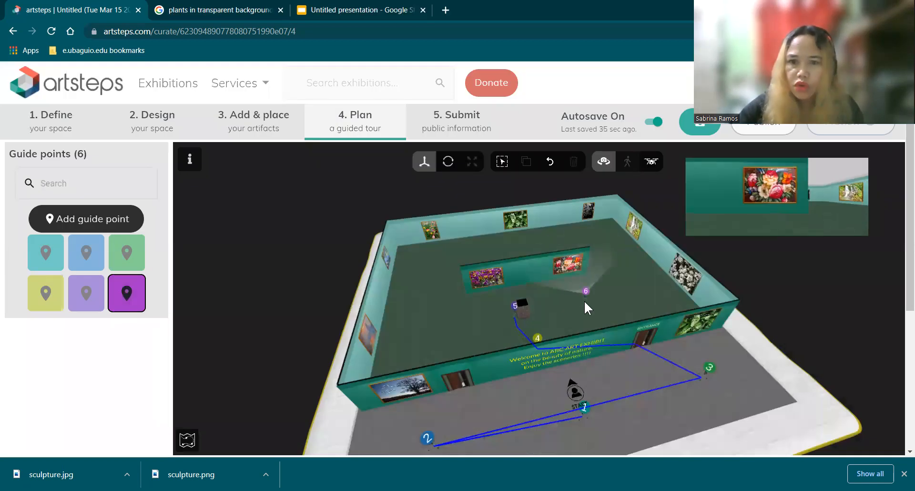
left_click(579, 302)
left_click(576, 303)
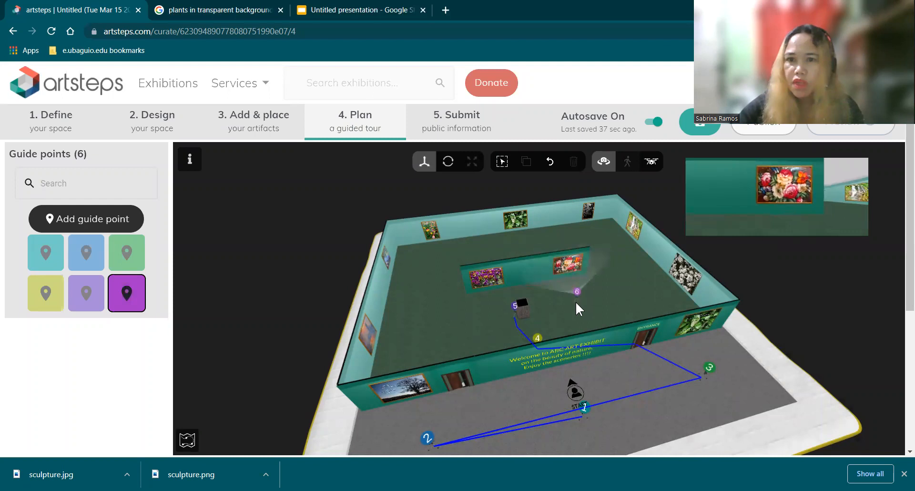
left_click(575, 301)
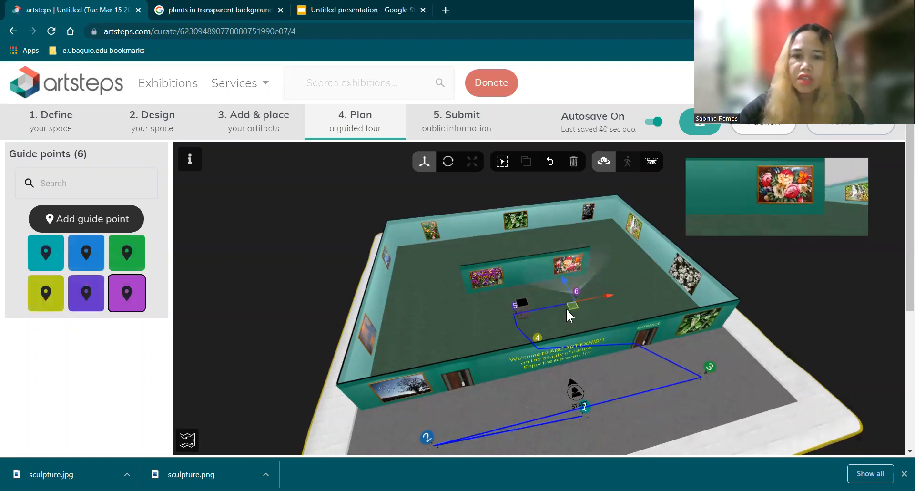
left_click(562, 335)
left_click_drag(476, 342, 496, 354)
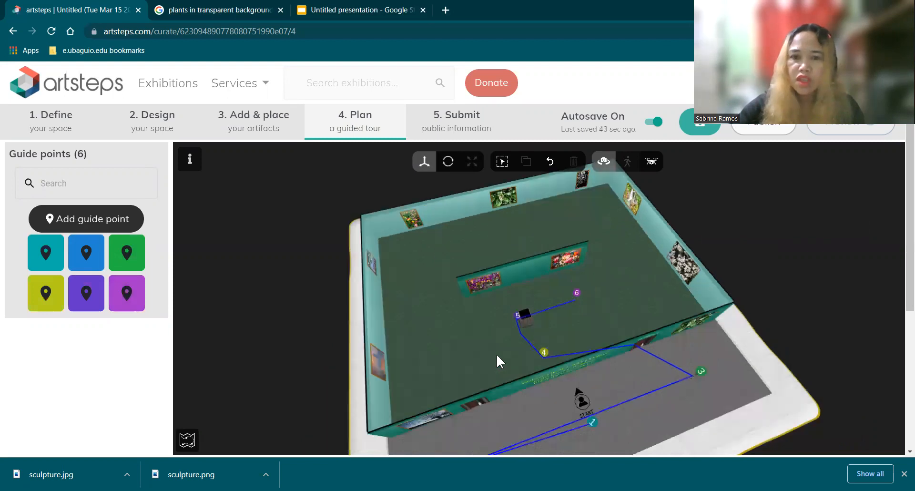
Step: Create a seventh guide point with "art 1" as both title and description
left_click_drag(567, 351, 661, 313)
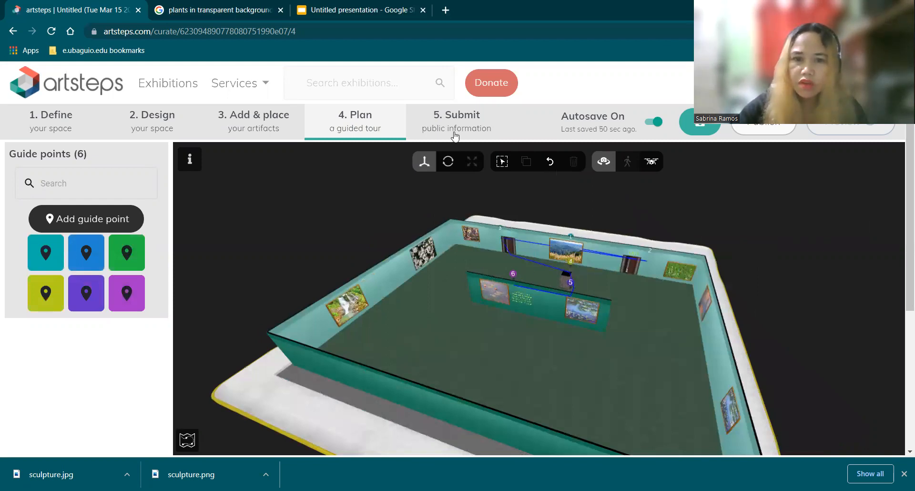
left_click(73, 222)
left_click(182, 161)
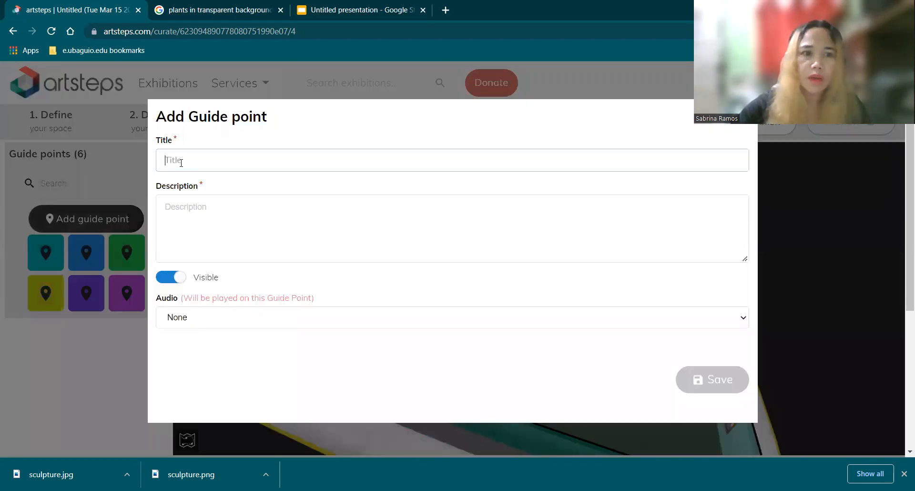
type("ar")
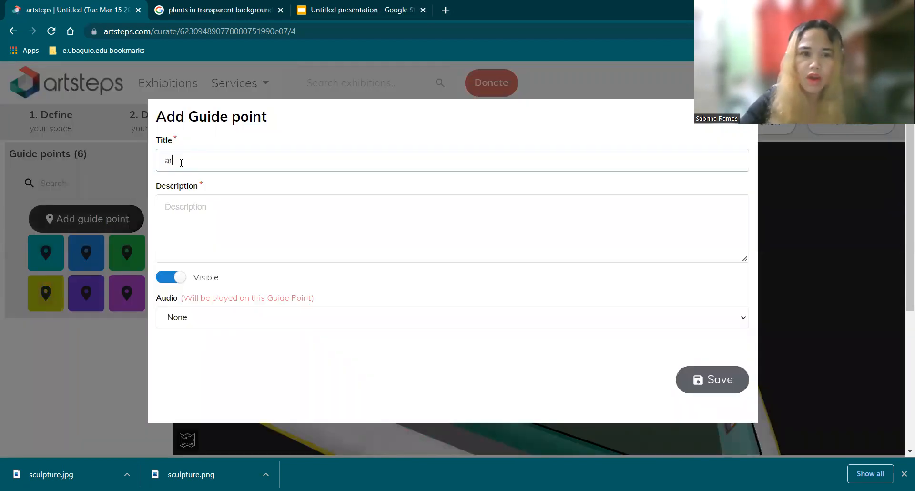
type("t 1")
left_click(168, 202)
type("a")
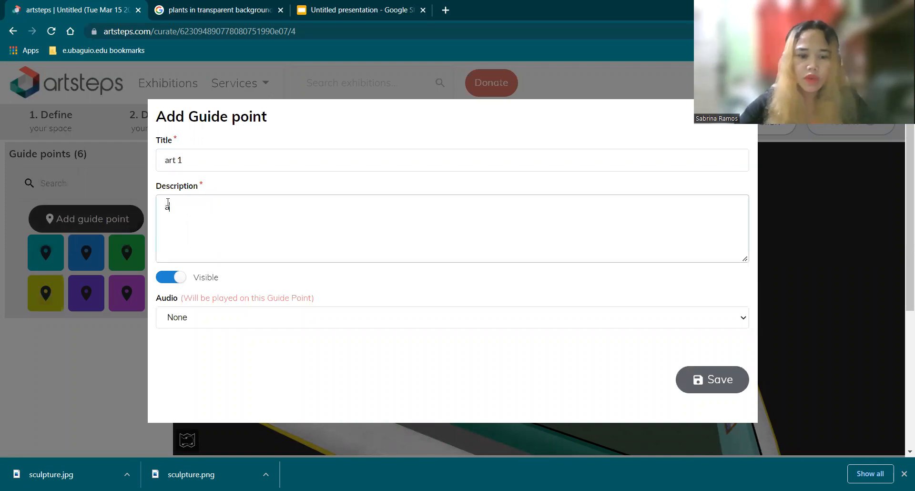
type("rt 1")
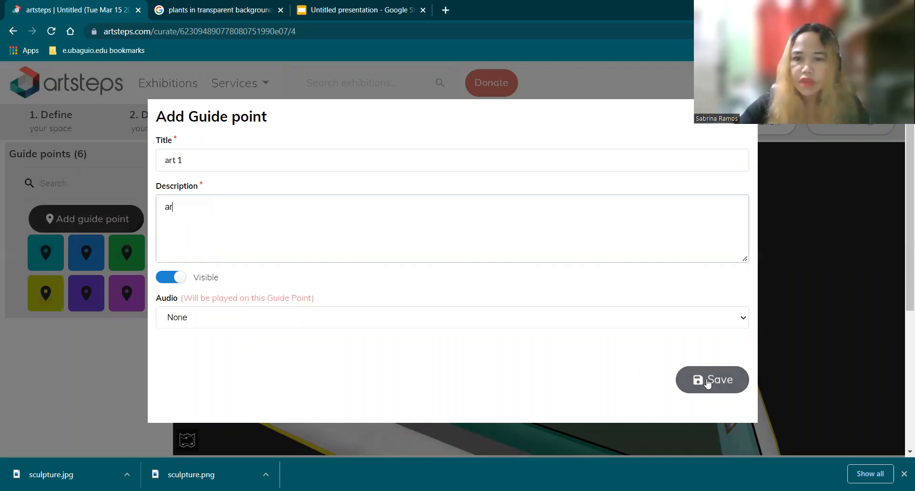
left_click(713, 379)
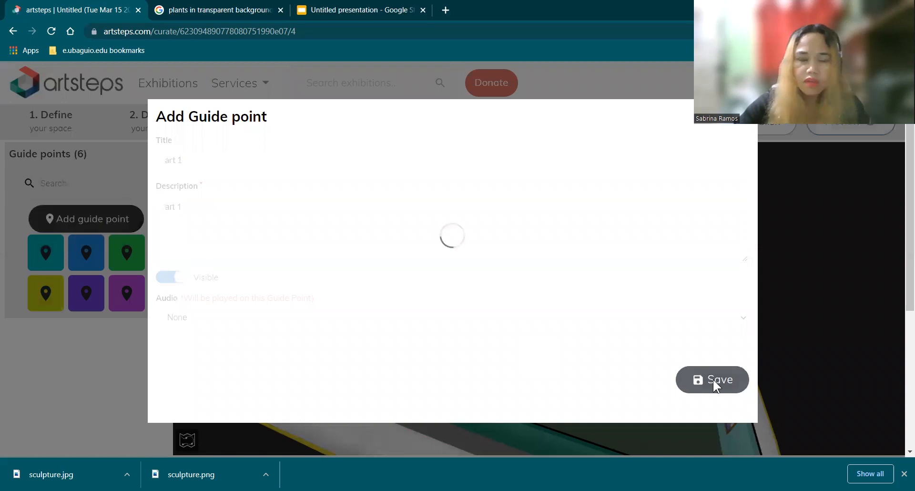
Step: Place guide point 7 near the corner beyond the central partition, turn it to face the tree picture beside the door, and deselect it
left_click_drag(477, 253, 477, 262)
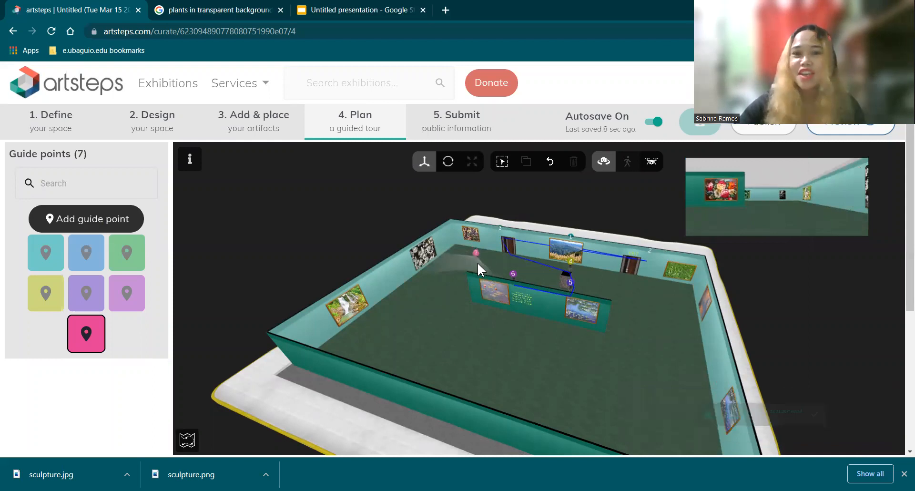
left_click_drag(472, 268, 511, 251)
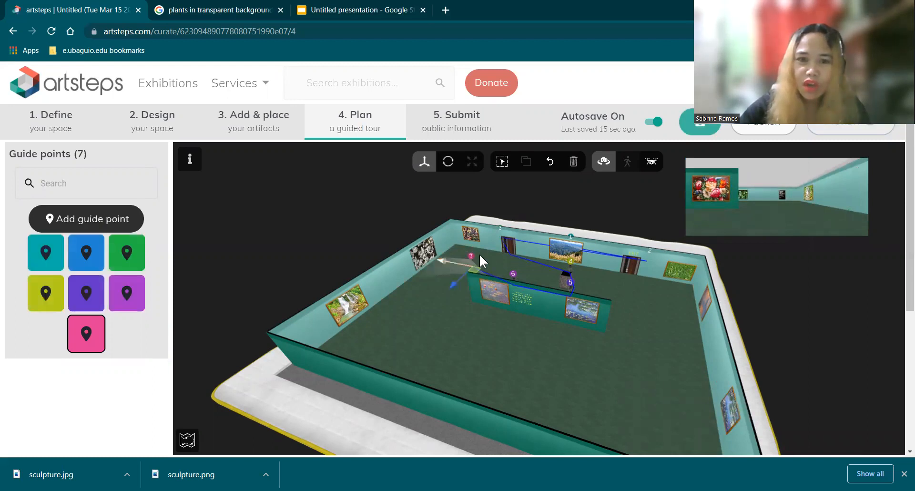
left_click(447, 159)
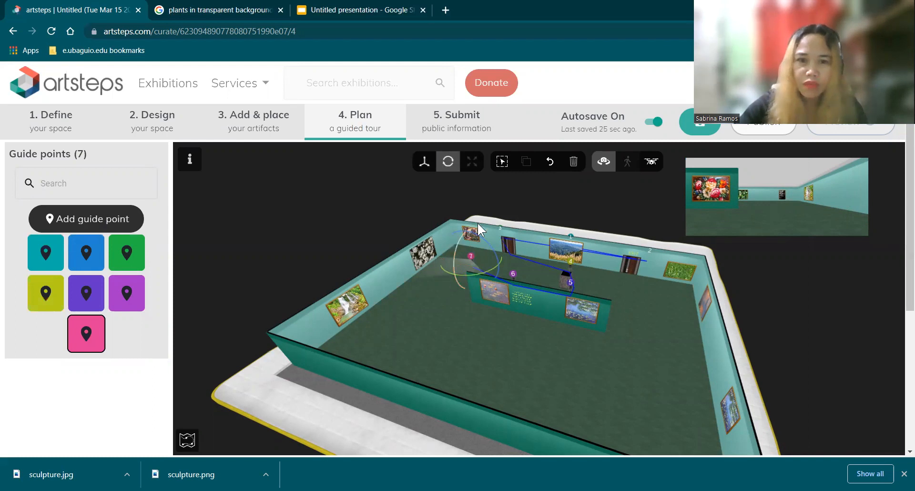
left_click_drag(461, 274, 436, 264)
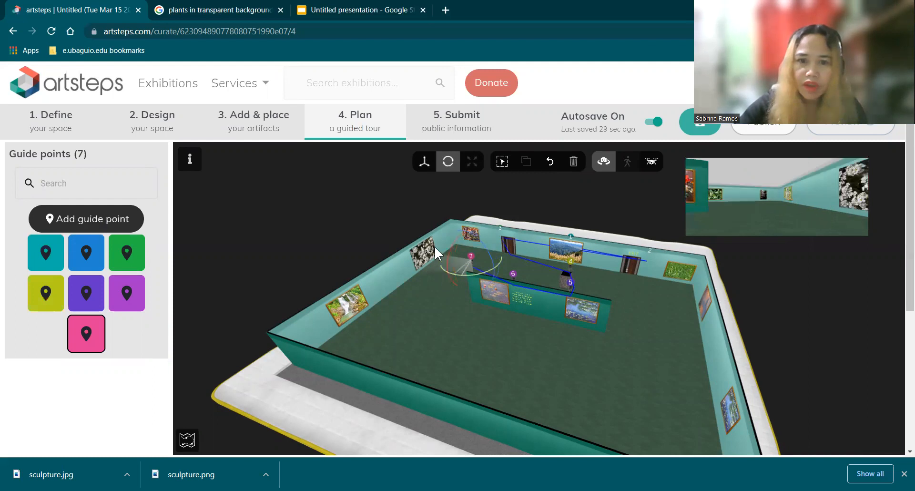
mouse_move(497, 264)
left_mouse_down()
mouse_move(444, 281)
mouse_move(423, 259)
left_mouse_up()
mouse_move(493, 267)
left_mouse_down()
mouse_move(430, 267)
mouse_move(470, 279)
mouse_move(407, 237)
left_mouse_up()
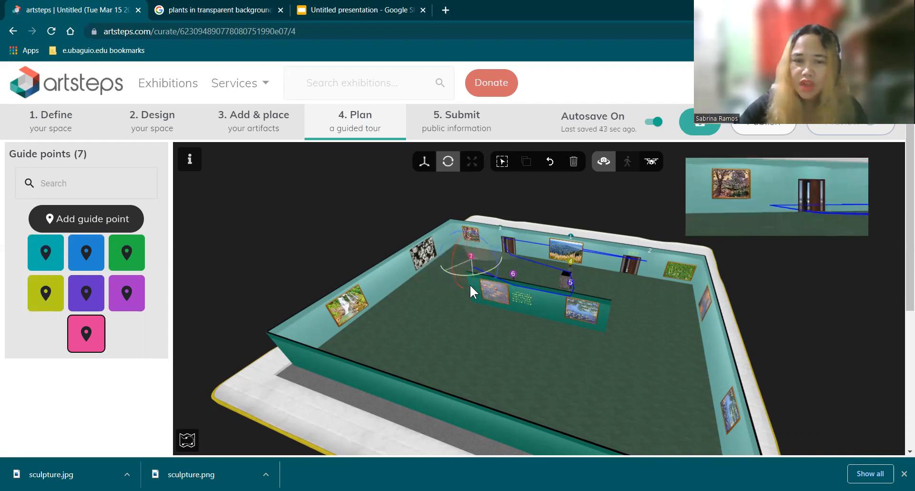
left_click(425, 162)
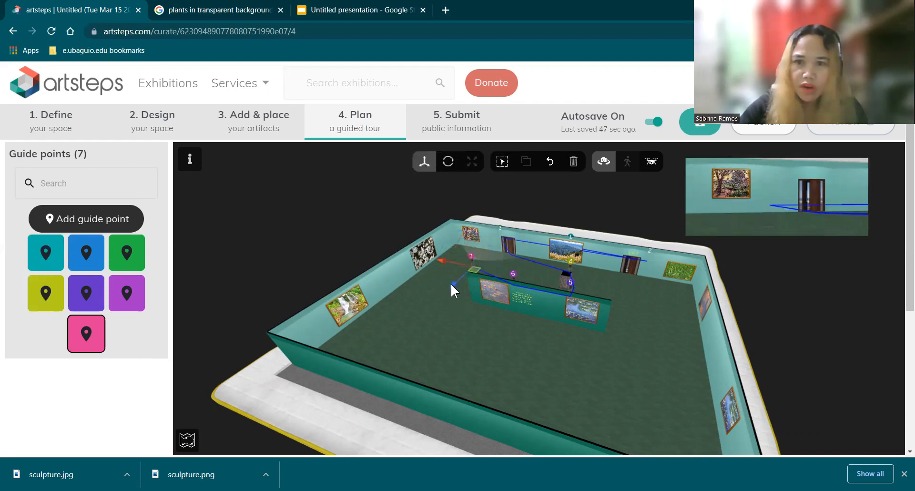
left_click_drag(453, 282, 453, 278)
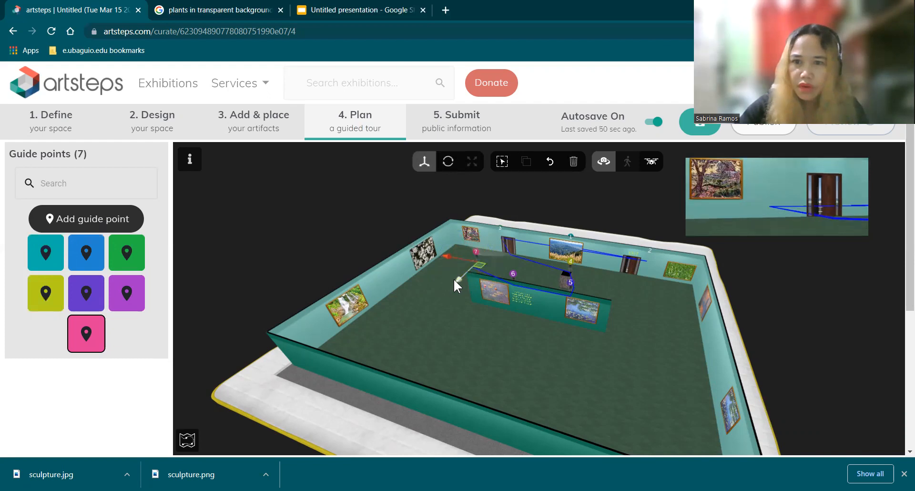
left_click(515, 362)
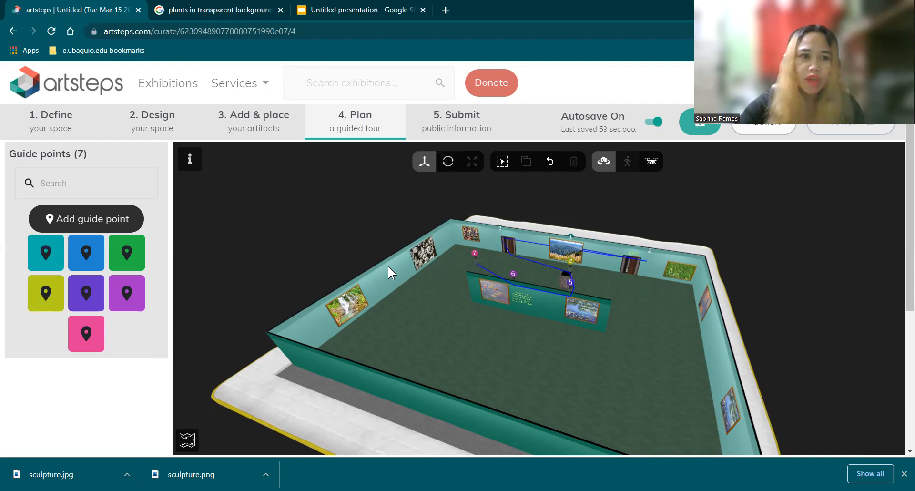
Step: Create an eighth guide point with "art 2" as both title and description
left_click(96, 224)
left_click(185, 166)
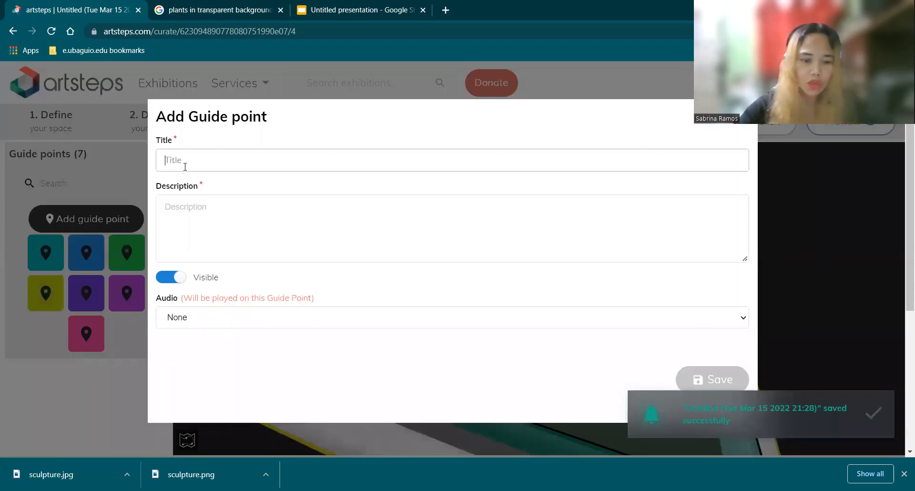
type("art 2")
left_click(171, 212)
type("art")
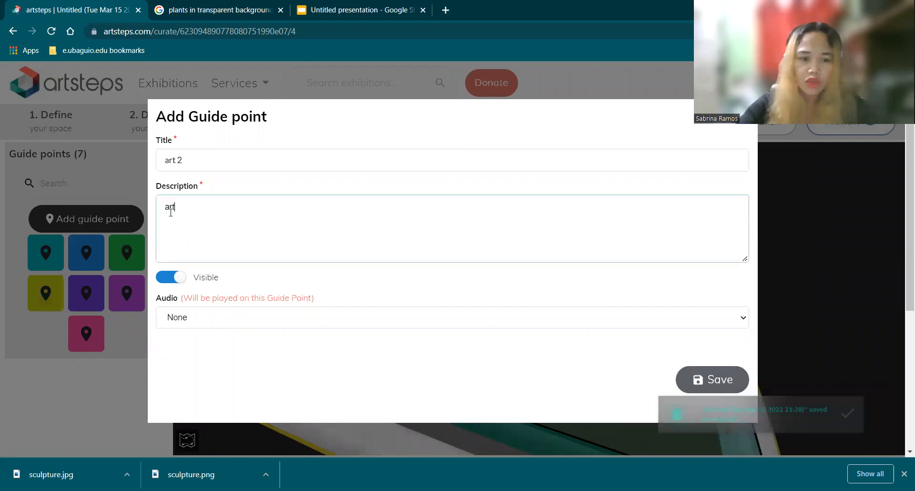
type(" 2")
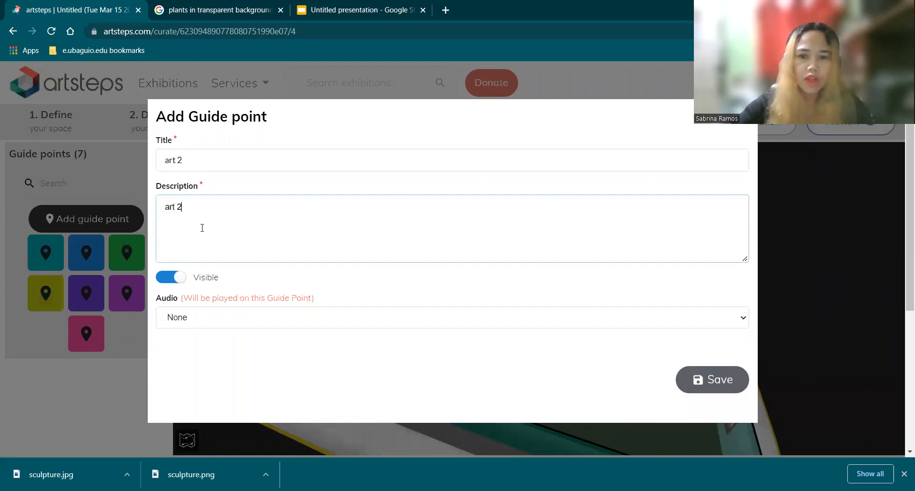
left_click(715, 379)
Step: Place guide point 8 in front of the white flower picture on the side wall, turned to face it
mouse_move(446, 275)
left_mouse_down()
mouse_move(454, 267)
mouse_move(456, 278)
left_mouse_up()
left_click(455, 279)
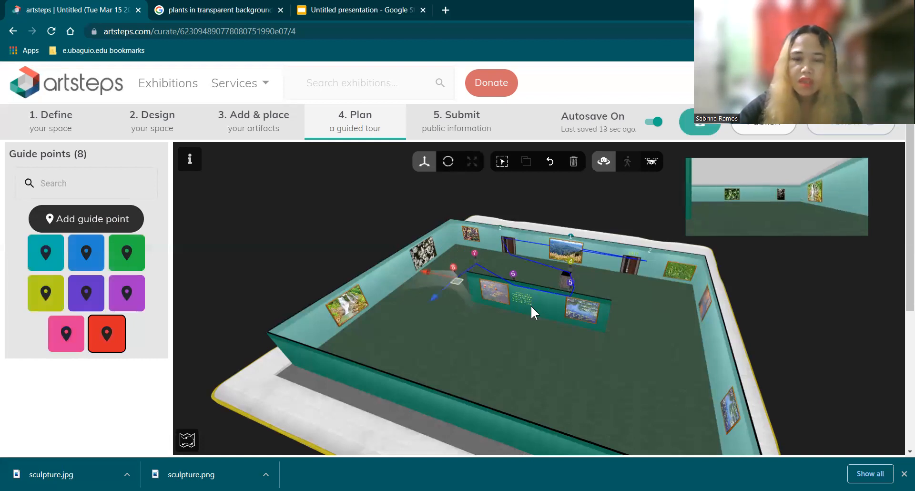
left_click(452, 164)
left_click_drag(467, 285, 393, 255)
left_click_drag(458, 277, 473, 282)
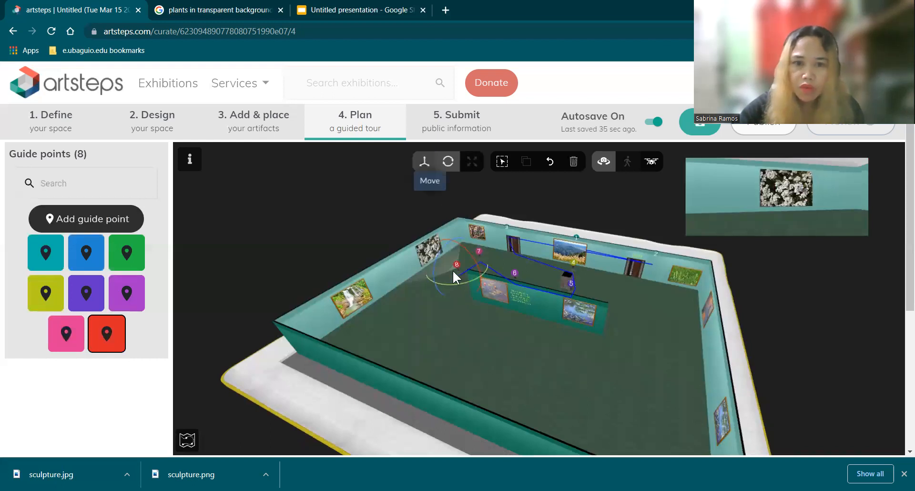
left_click_drag(436, 270, 428, 267)
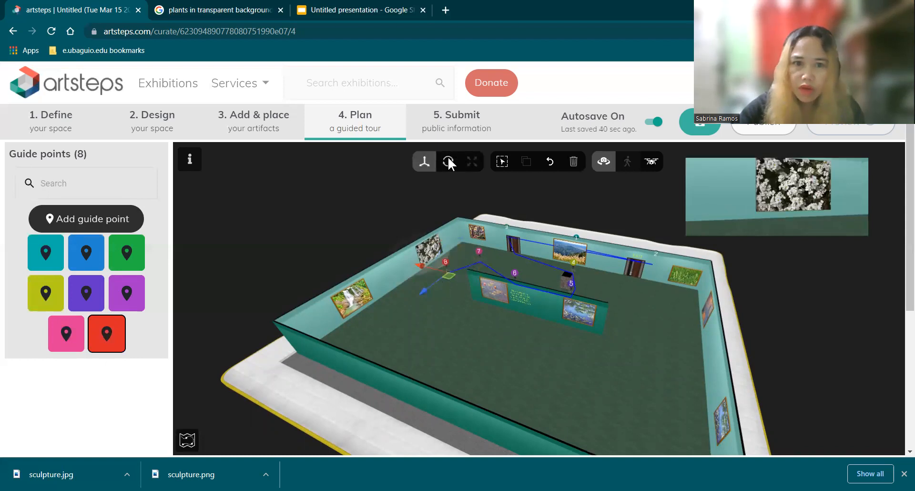
left_click_drag(475, 266, 479, 261)
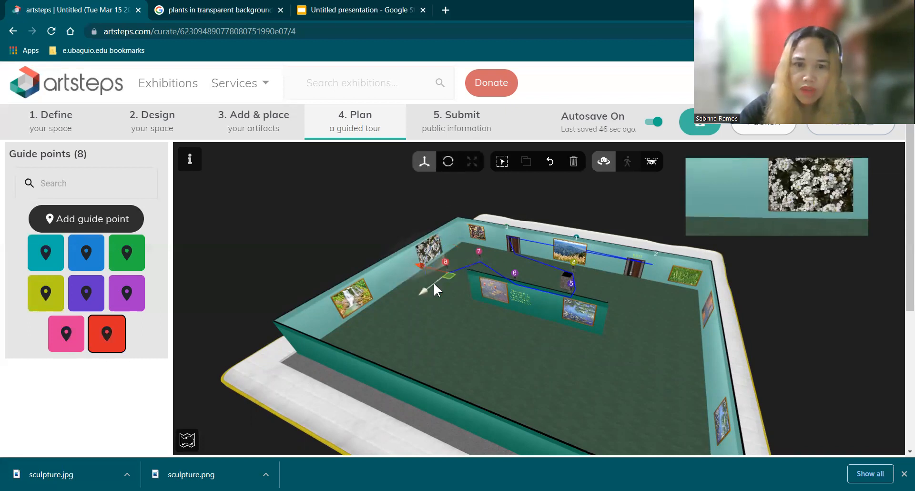
left_click_drag(428, 286, 437, 278)
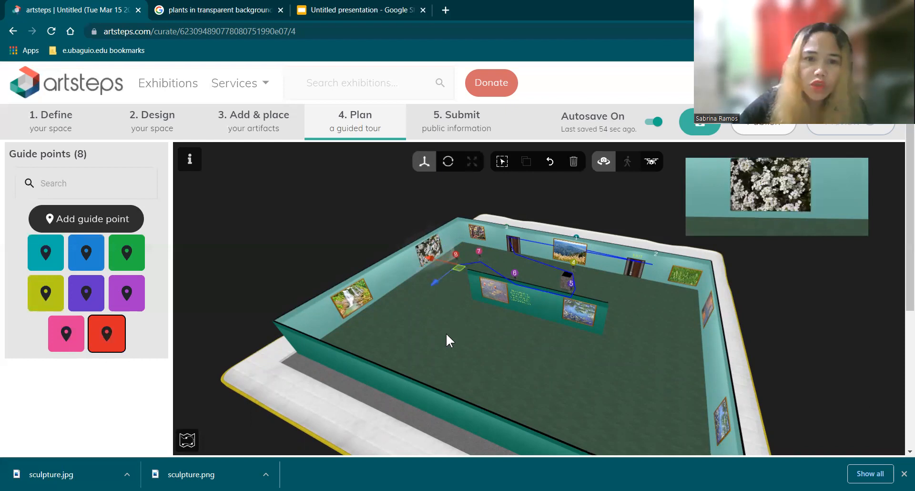
Step: Create a ninth guide point with "art 3" as both title and description
left_click(98, 222)
left_click(187, 212)
type("art 3")
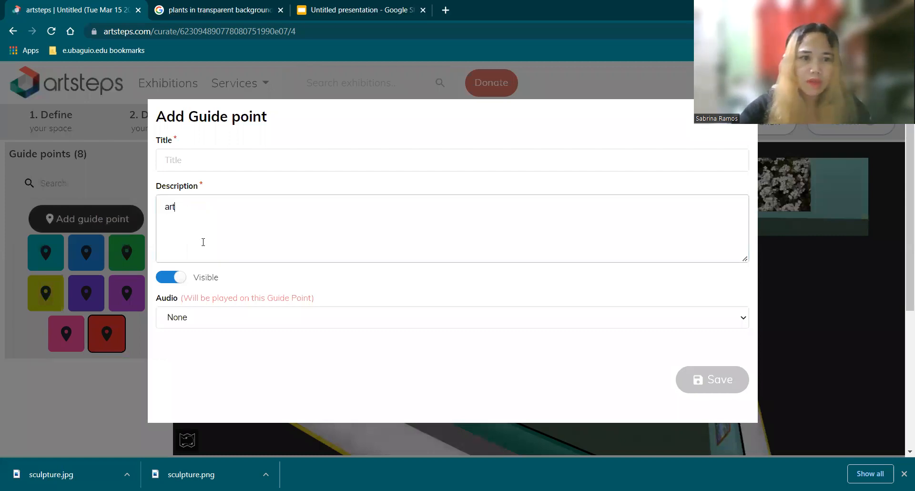
left_click(183, 160)
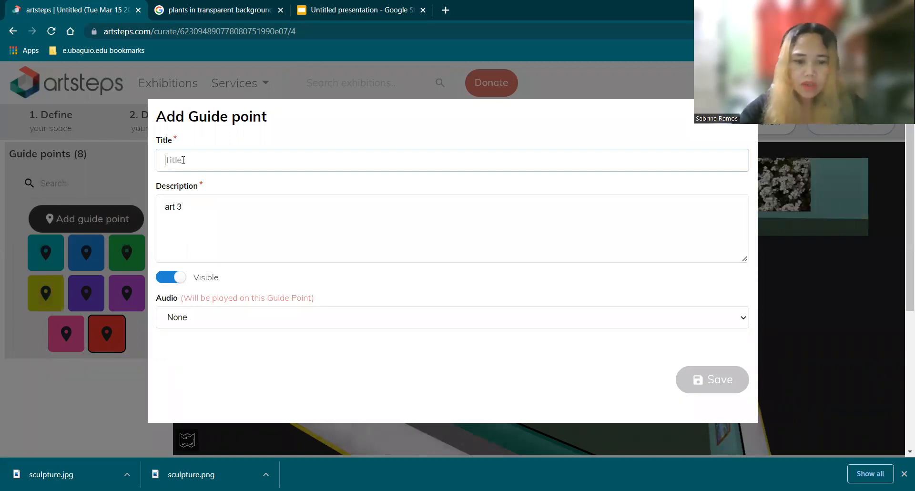
type("art 3")
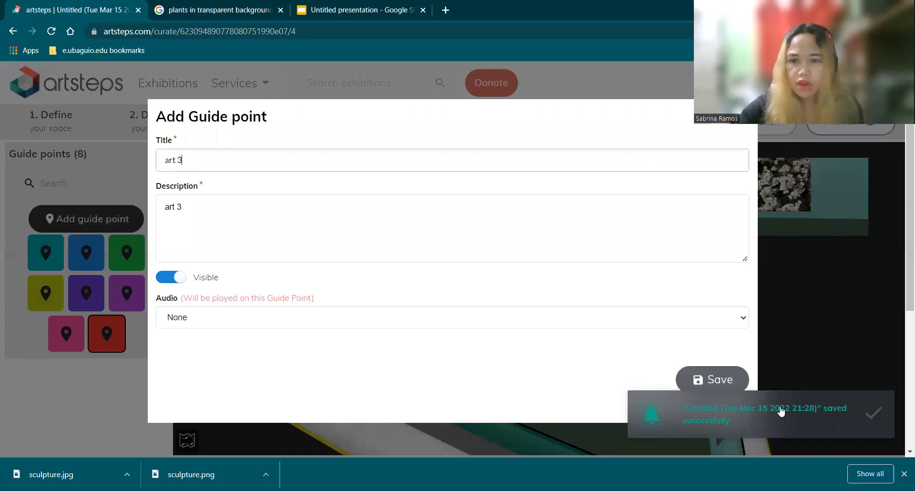
left_click(727, 377)
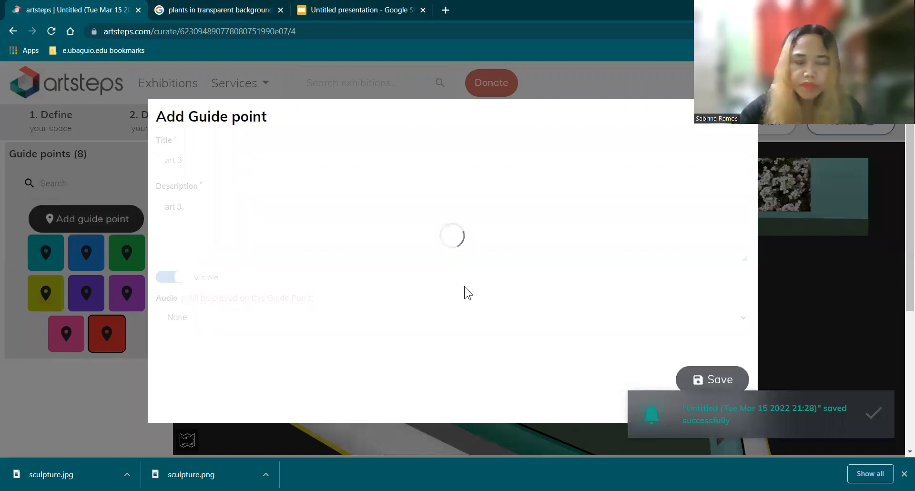
Step: Place guide point 9 in front of the waterfall picture, turned to face it, and deselect it
left_click_drag(380, 308, 389, 324)
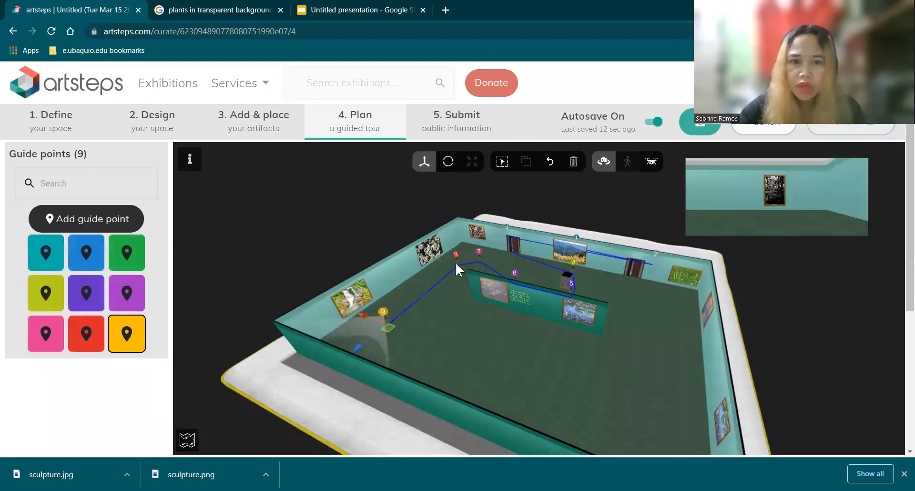
left_click(448, 161)
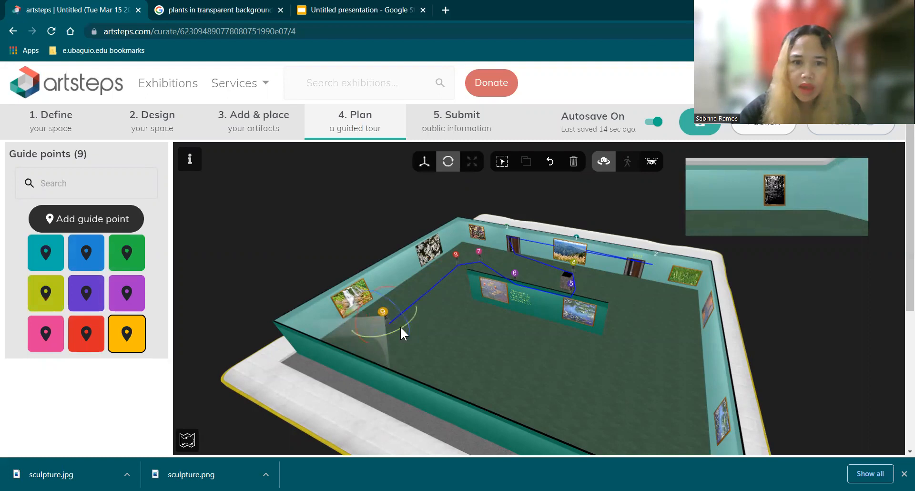
left_click_drag(355, 332, 384, 344)
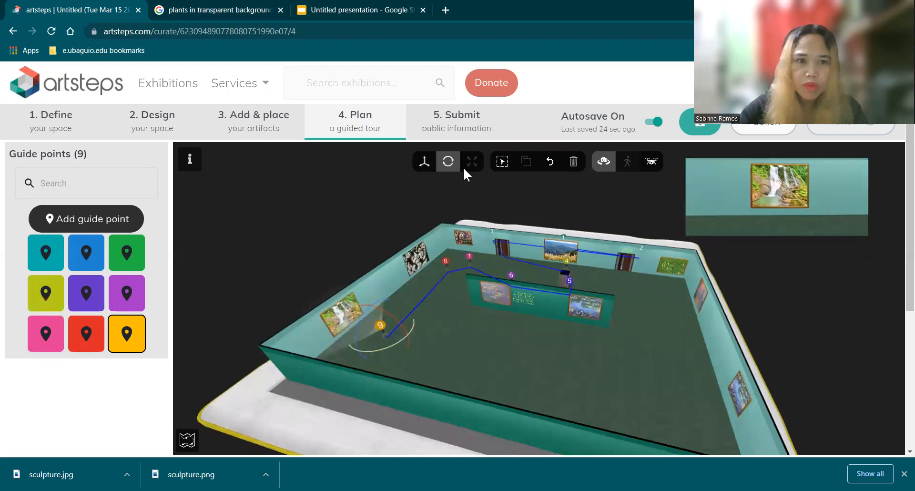
left_click(427, 162)
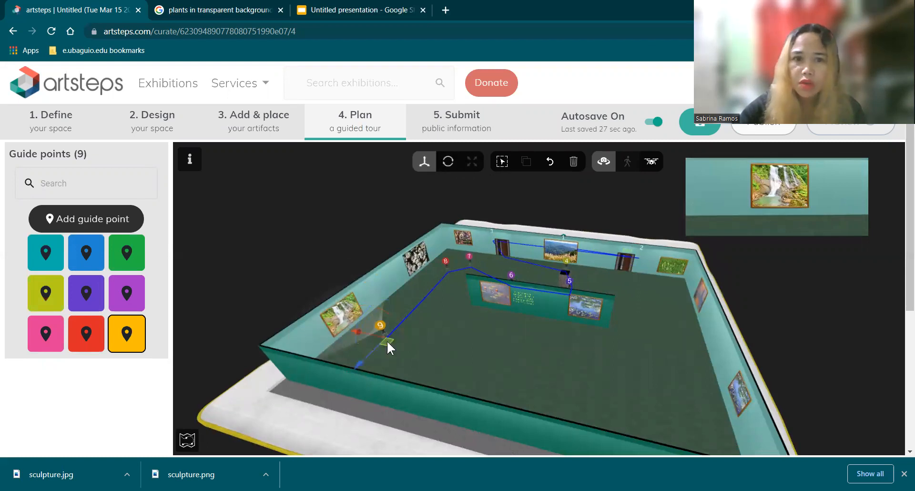
left_click_drag(362, 329, 357, 329)
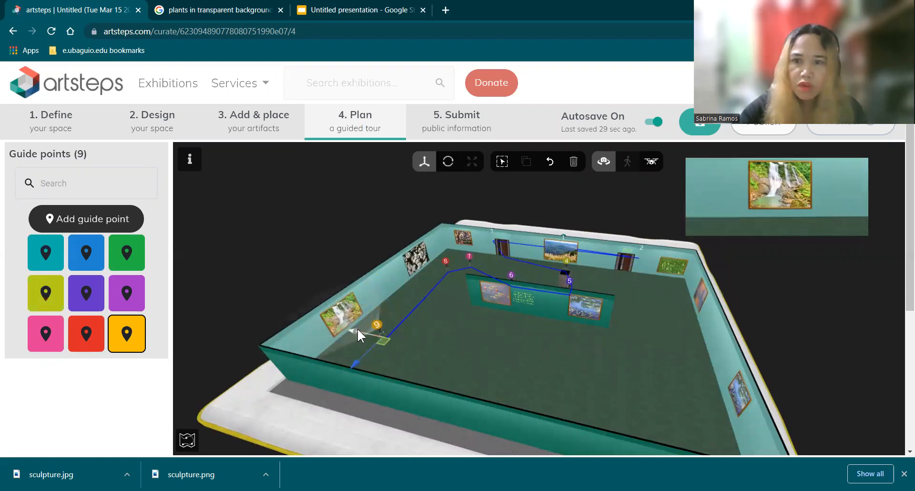
left_click(436, 350)
Step: Create a tenth guide point with "art 4" as both title and description
left_click_drag(503, 367, 408, 343)
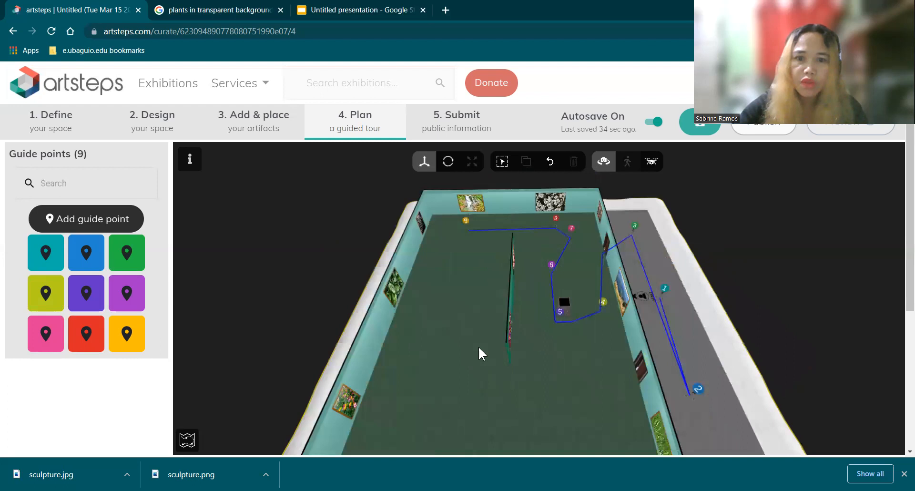
left_click_drag(479, 353, 704, 322)
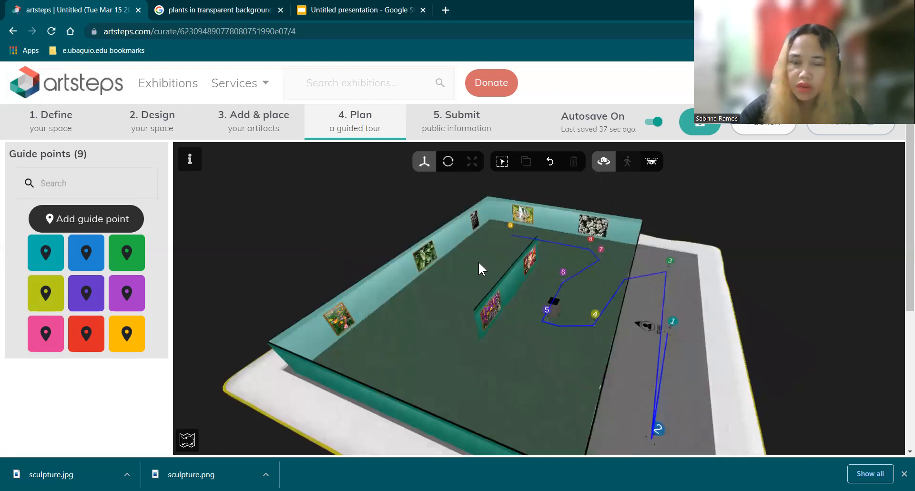
left_click_drag(539, 364, 611, 239)
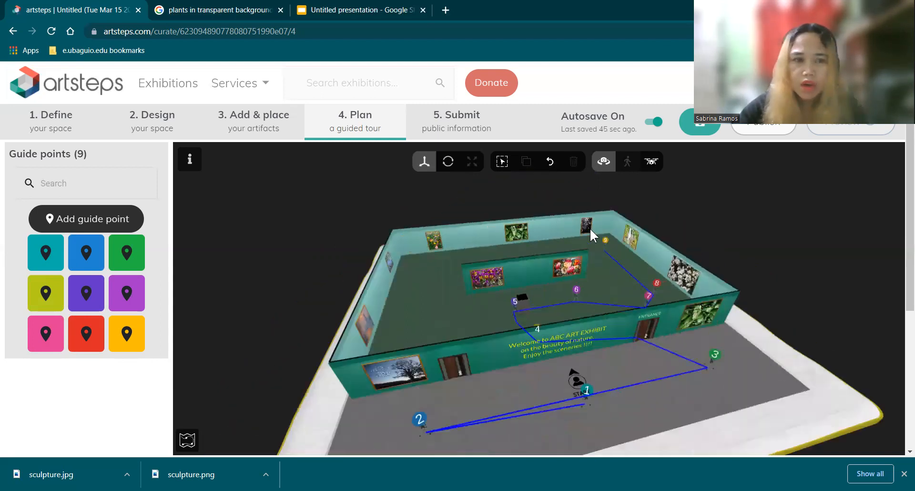
left_click(87, 220)
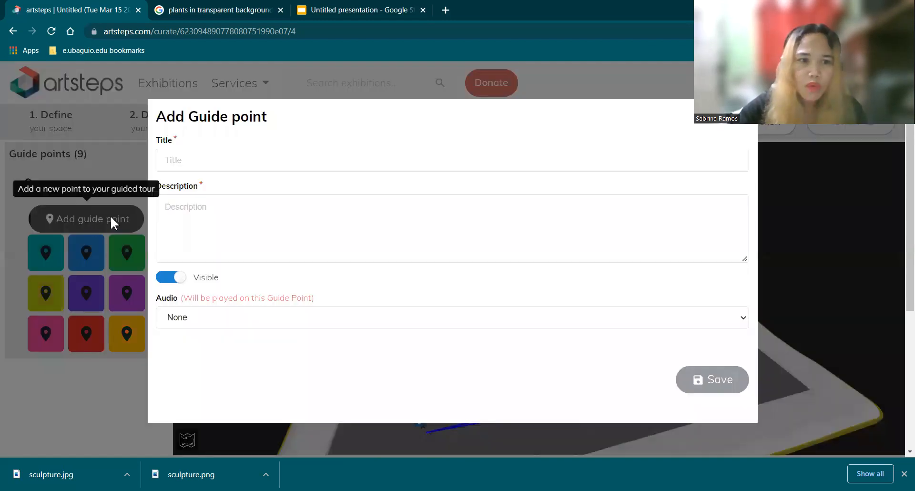
left_click(193, 163)
type("art 4")
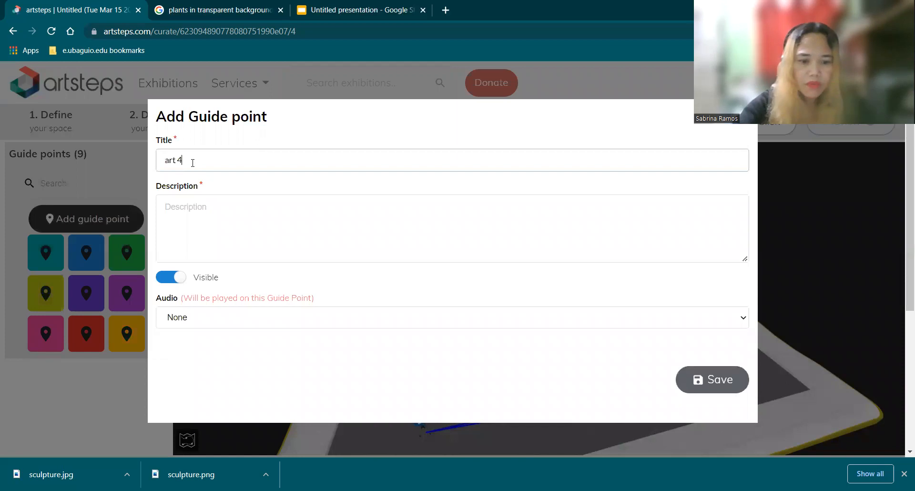
left_click(178, 211)
type("art 4")
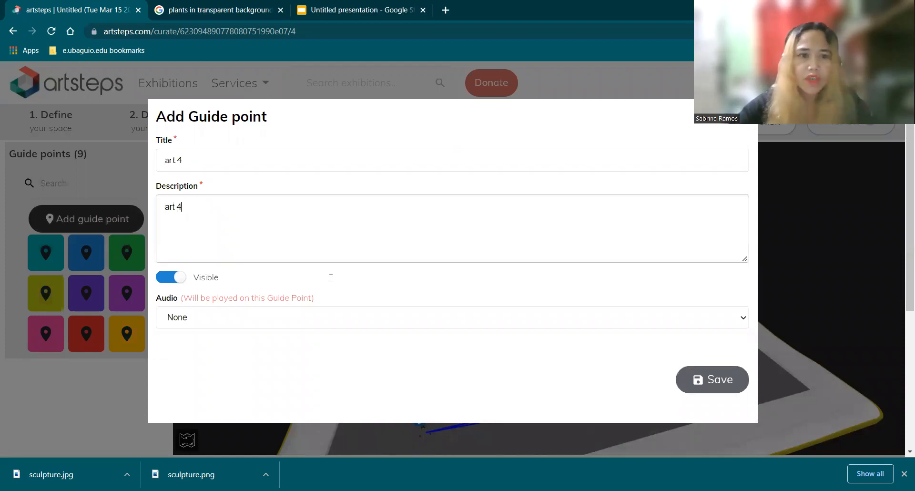
left_click(714, 378)
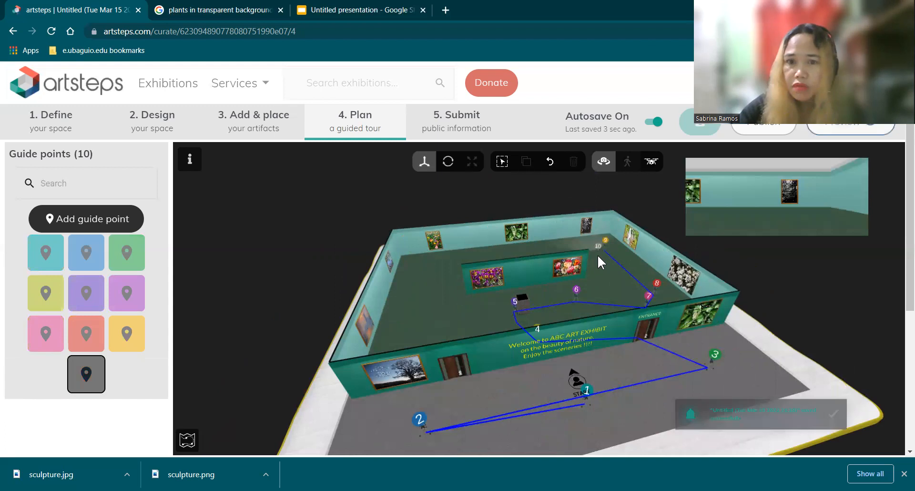
Step: Place guide point 10 in front of the black-and-white tree picture beside guide point 9, move it closer to the picture, and deselect it
left_click(597, 254)
left_click_drag(582, 239, 582, 234)
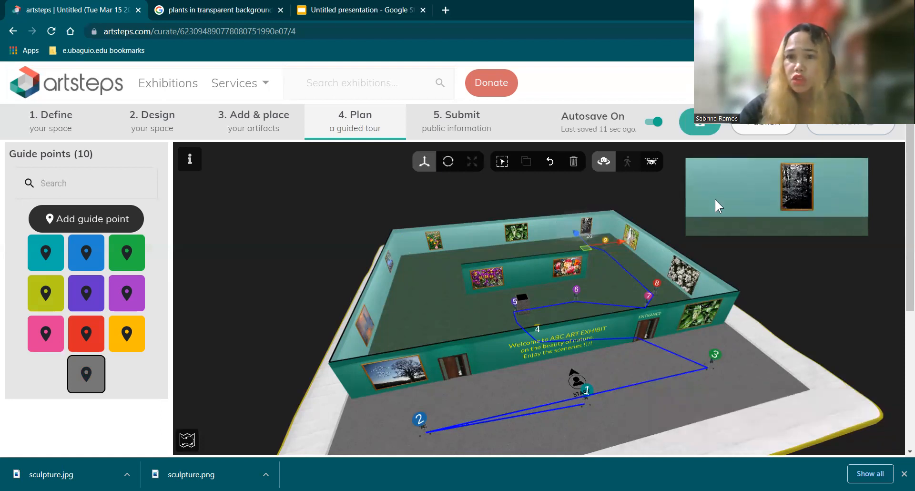
left_click(518, 249)
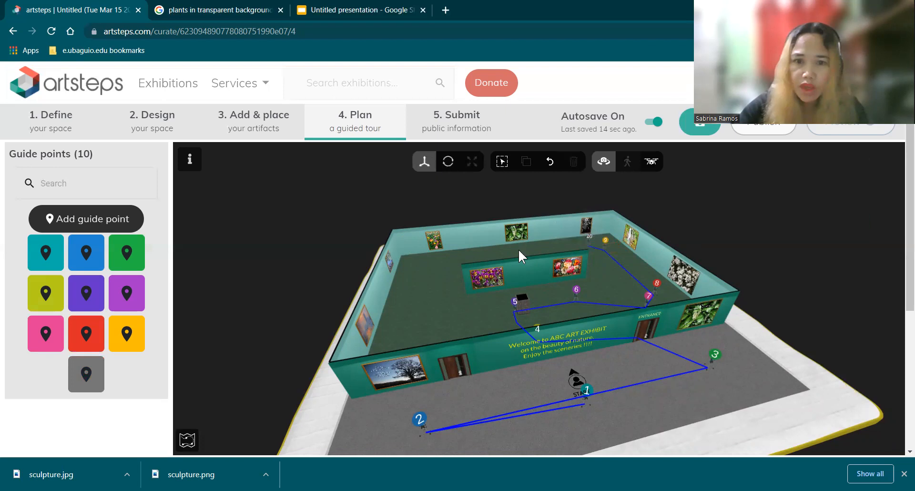
Step: Create an eleventh guide point with "art 5" as title and description, and place it in front of the green leaf picture on the back wall
left_click(114, 221)
left_click(179, 162)
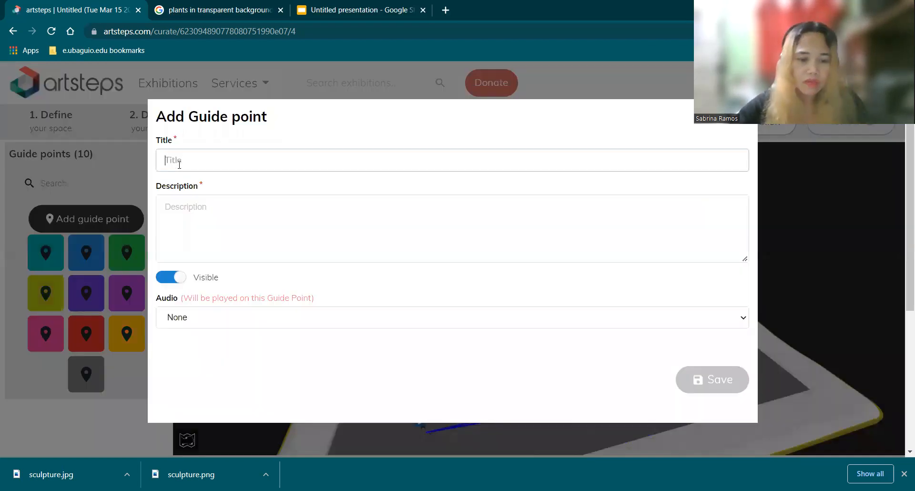
type("art")
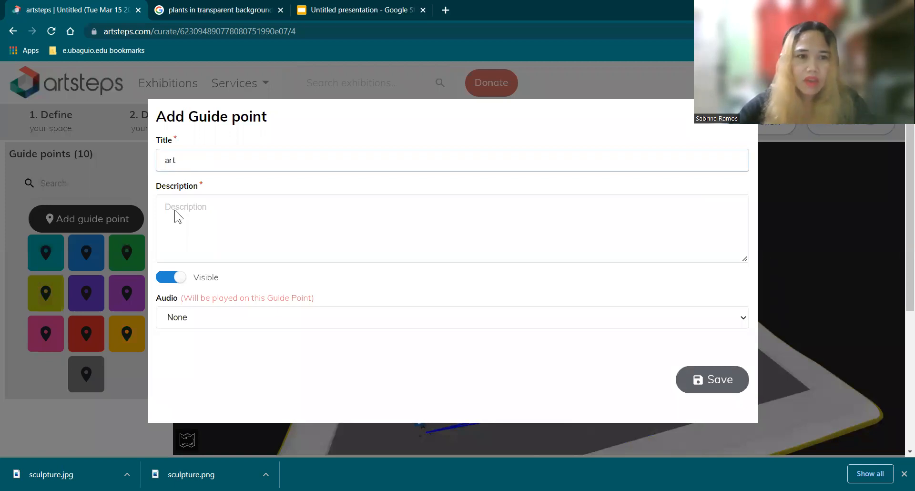
type(" 5")
left_click(184, 224)
type("art 5")
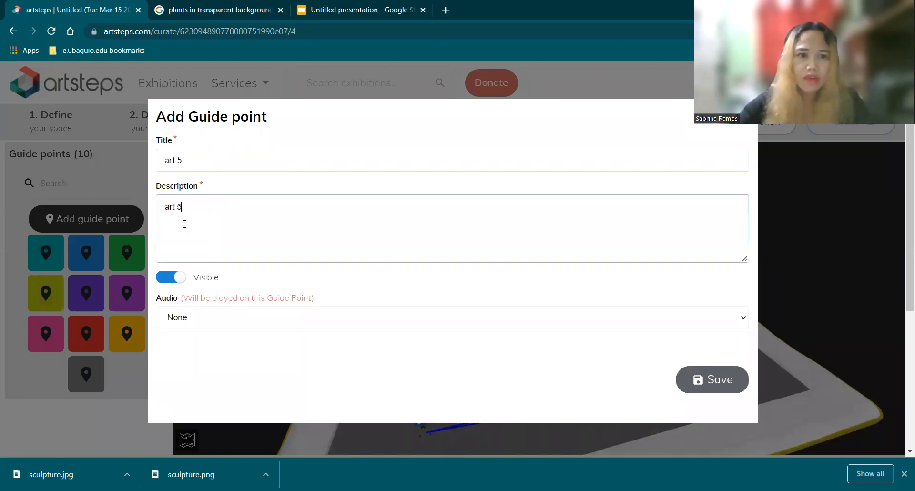
left_click(725, 383)
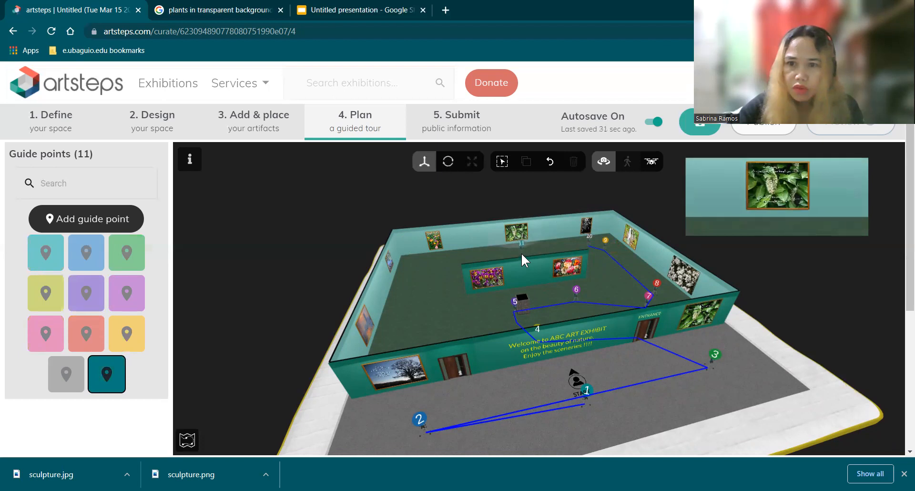
left_click(521, 253)
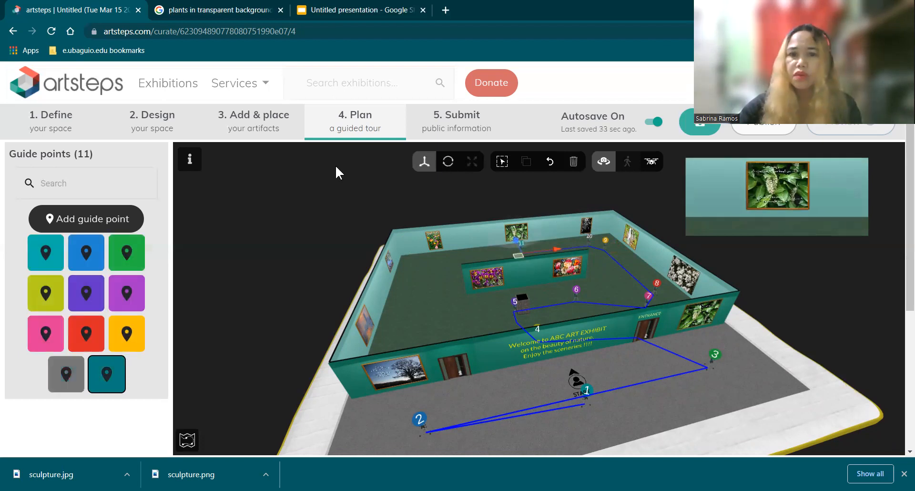
Step: Create a twelfth guide point with "art 6" as title and description, and place it near the colourful flower picture on the back wall
left_click(145, 218)
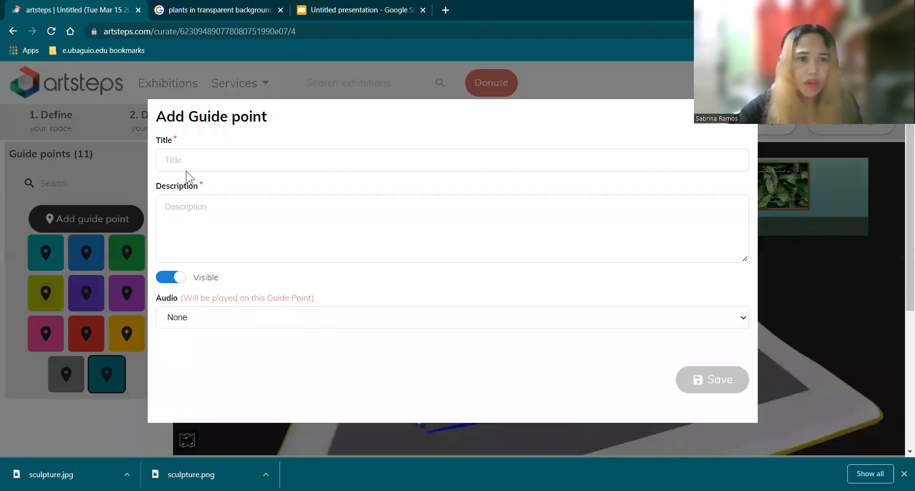
type("a")
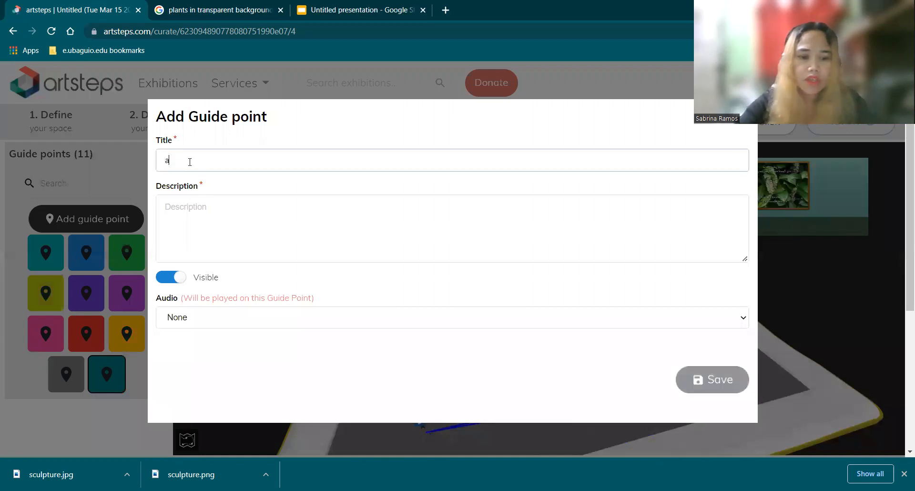
type("rt 6")
left_click(192, 220)
type("art 6")
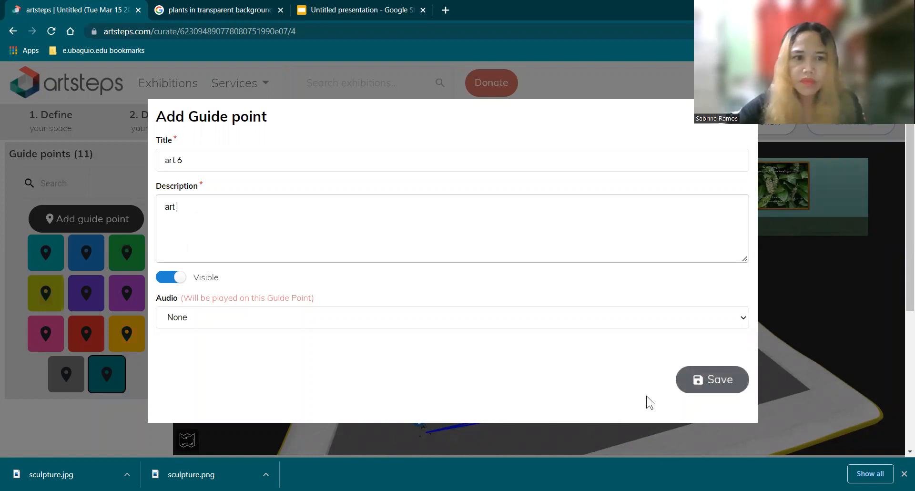
left_click(721, 379)
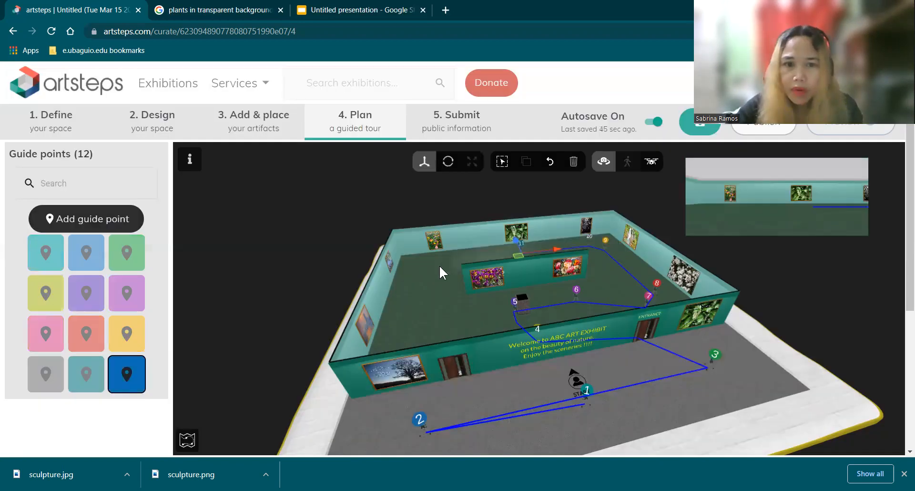
left_click_drag(450, 258, 456, 262)
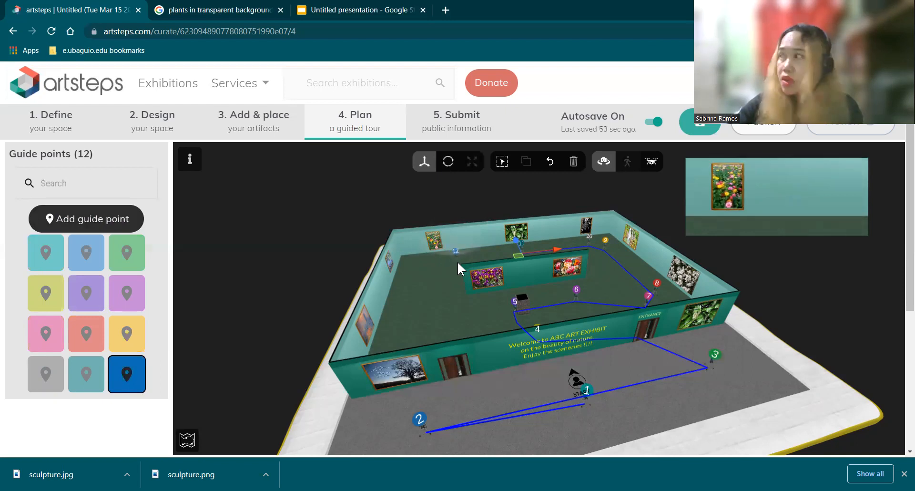
left_click(456, 261)
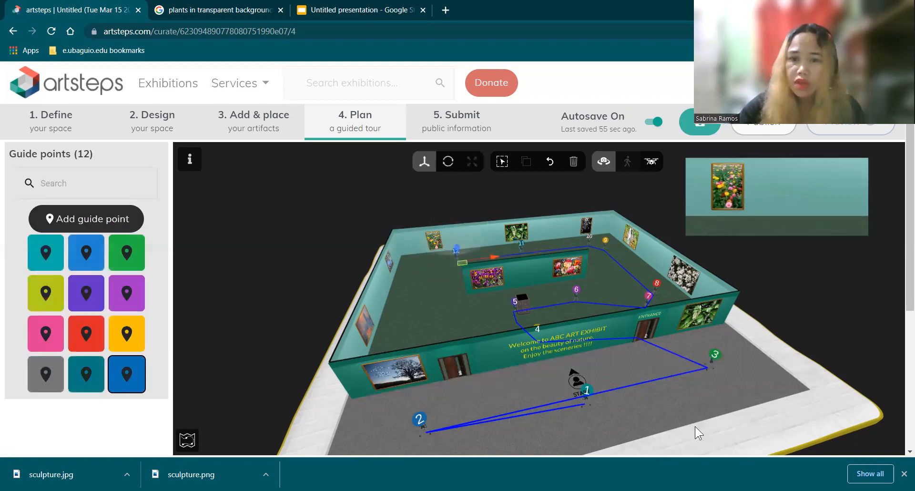
Step: Create a thirteenth guide point with "art 7" as both title and description
left_click_drag(602, 410, 607, 391)
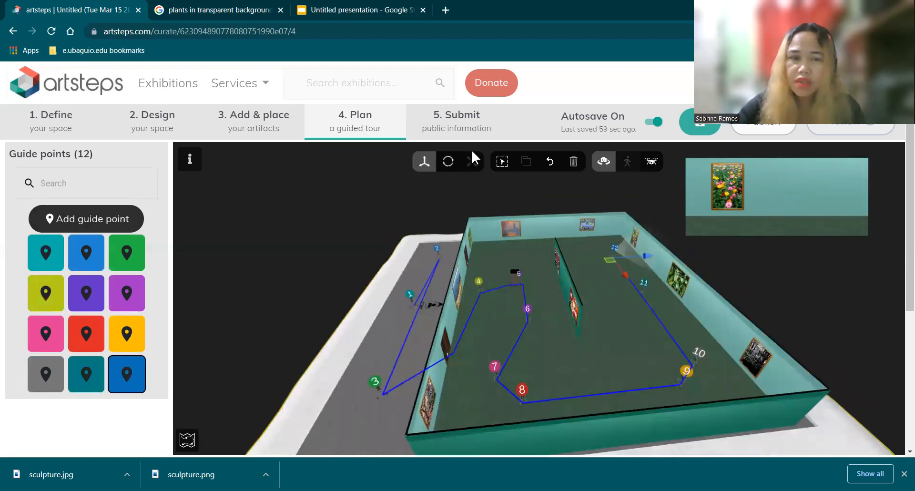
left_click(63, 223)
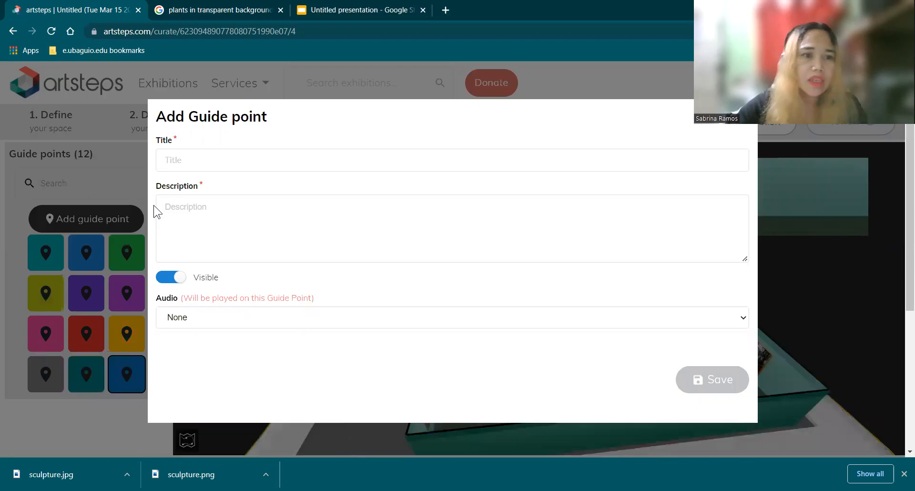
left_click(180, 164)
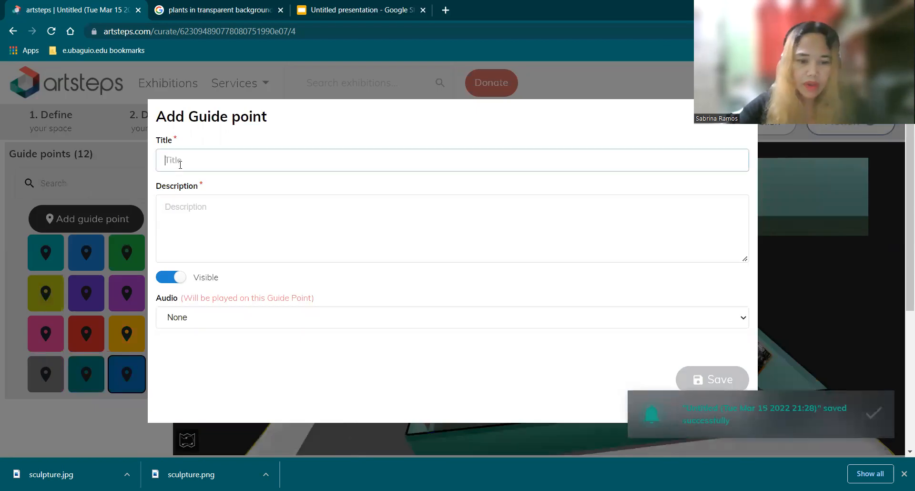
type("art 7")
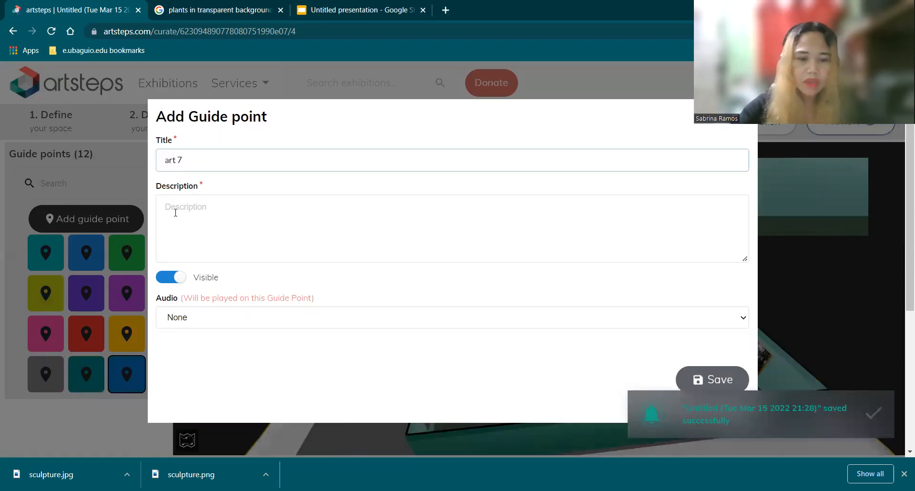
left_click(176, 213)
type("art ")
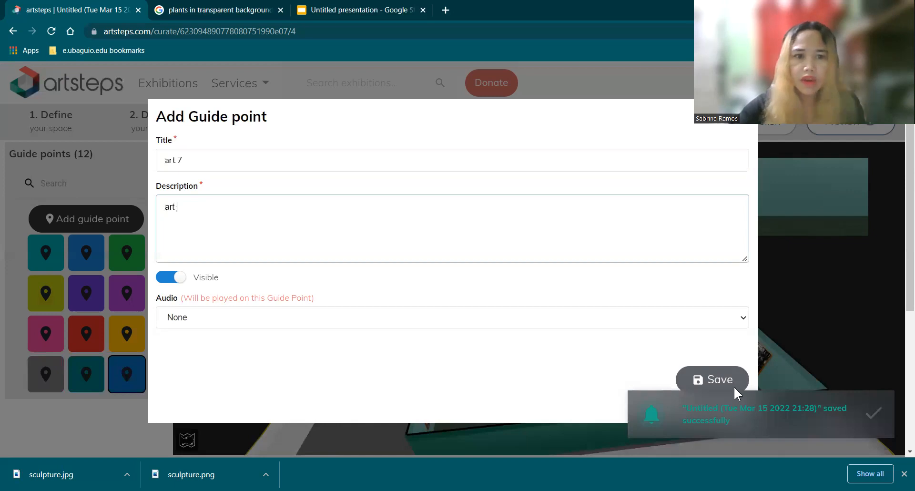
type("7")
left_click(727, 384)
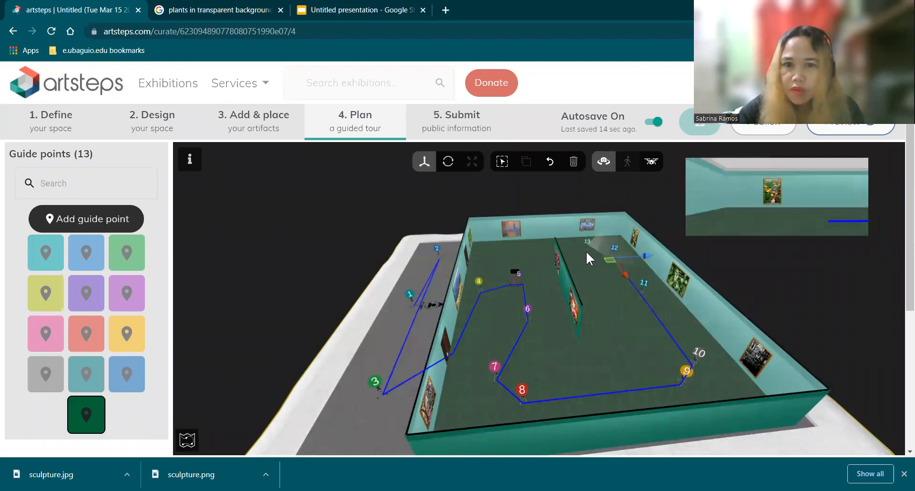
Step: Place guide point 13 in front of the water lily picture on the end wall, turn it to face the picture, and move it closer
left_click(586, 250)
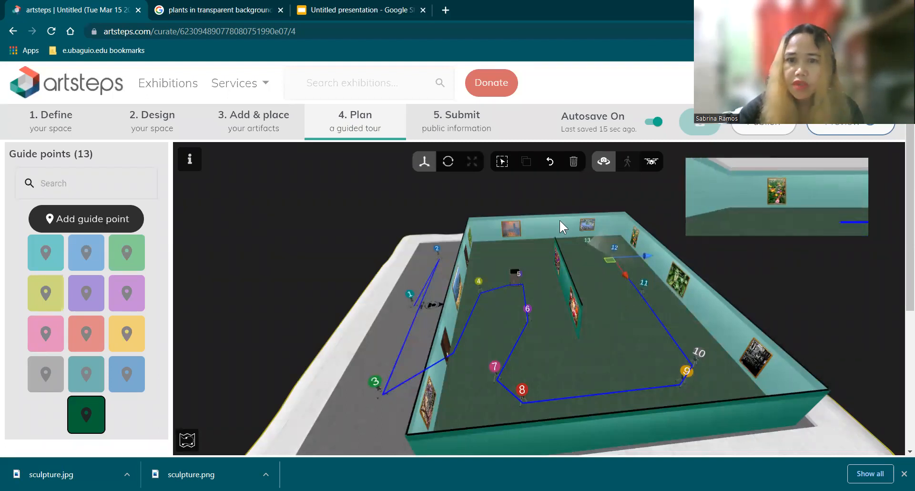
left_click(447, 160)
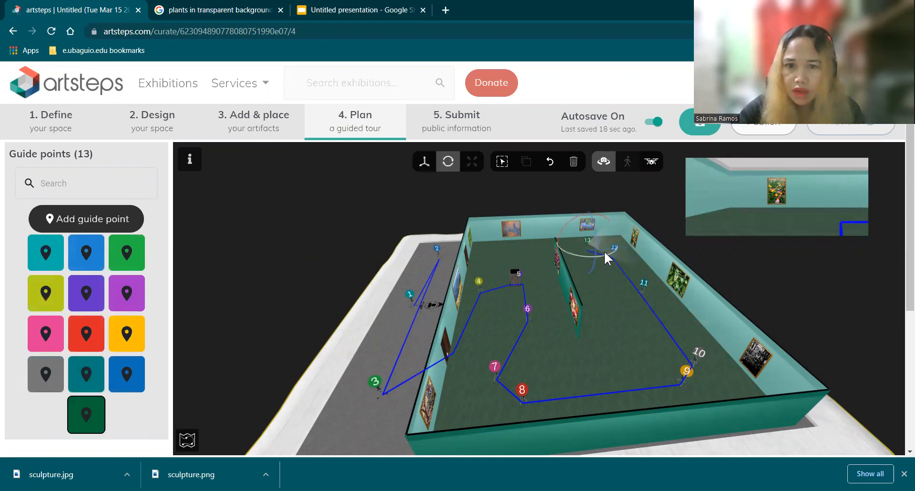
left_click_drag(595, 251, 579, 259)
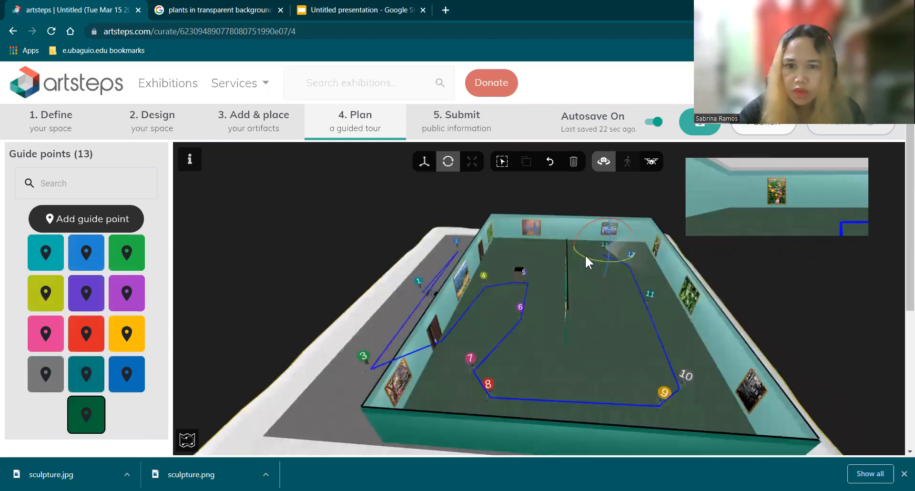
mouse_move(639, 254)
left_mouse_down()
mouse_move(652, 247)
mouse_move(599, 261)
mouse_move(631, 261)
mouse_move(642, 246)
left_mouse_up()
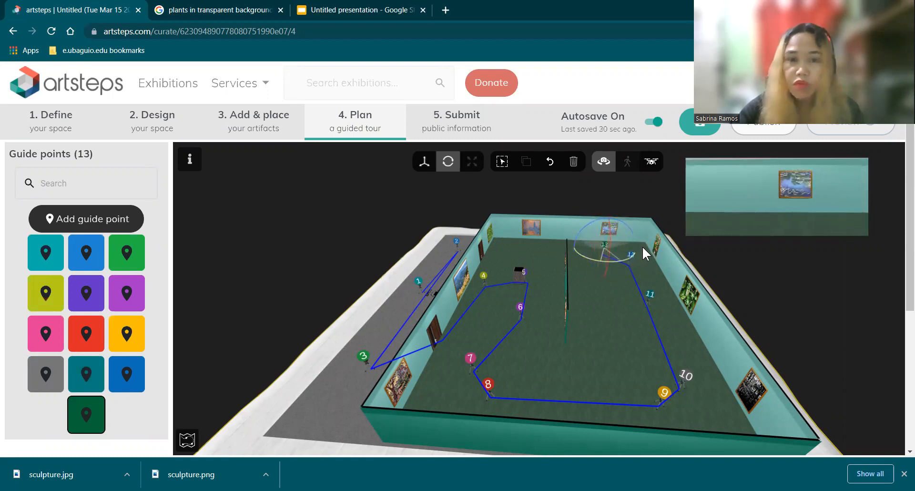
left_click(425, 162)
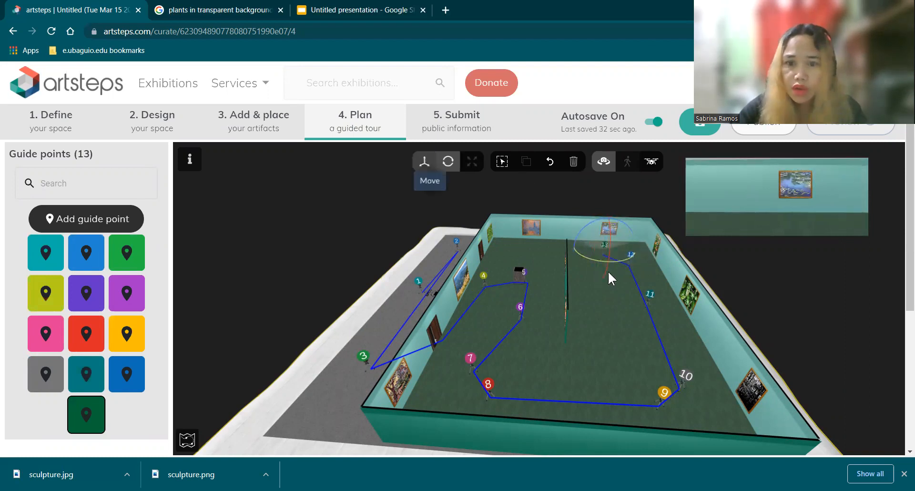
left_click_drag(607, 261, 608, 267)
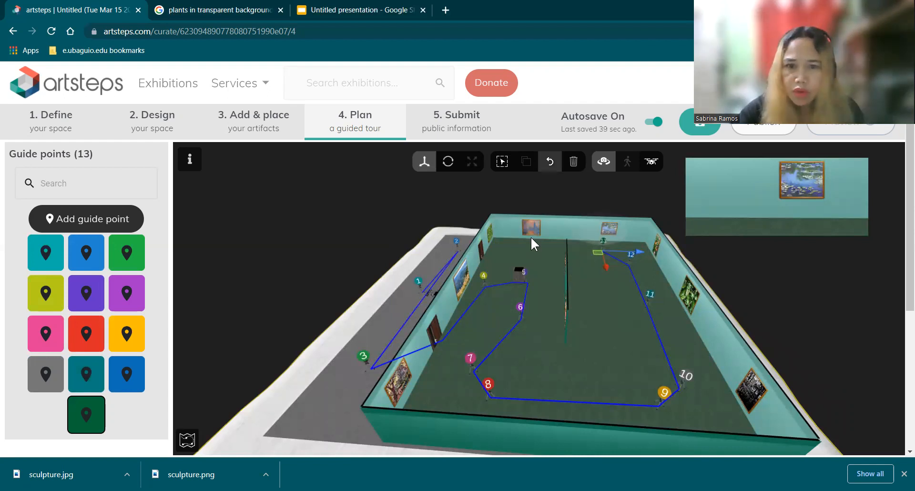
Step: Create a fourteenth guide point with "art 8" as both title and description
left_click(76, 218)
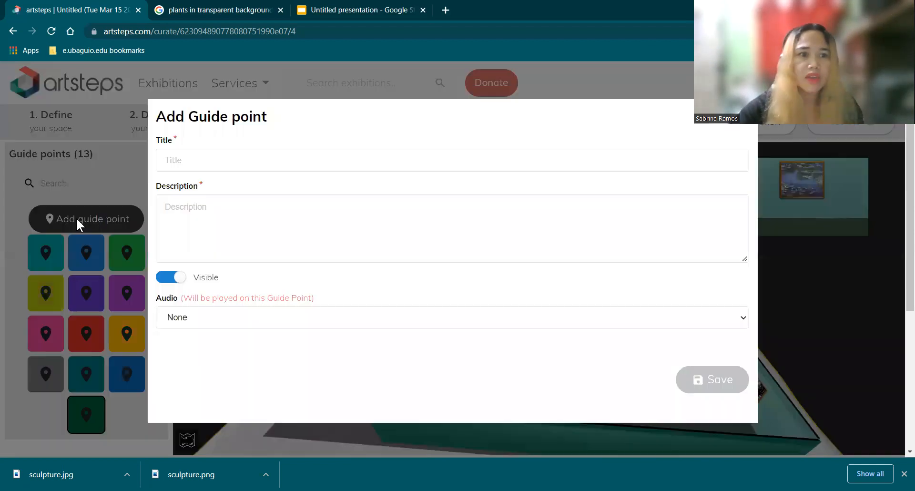
left_click(187, 164)
type("a")
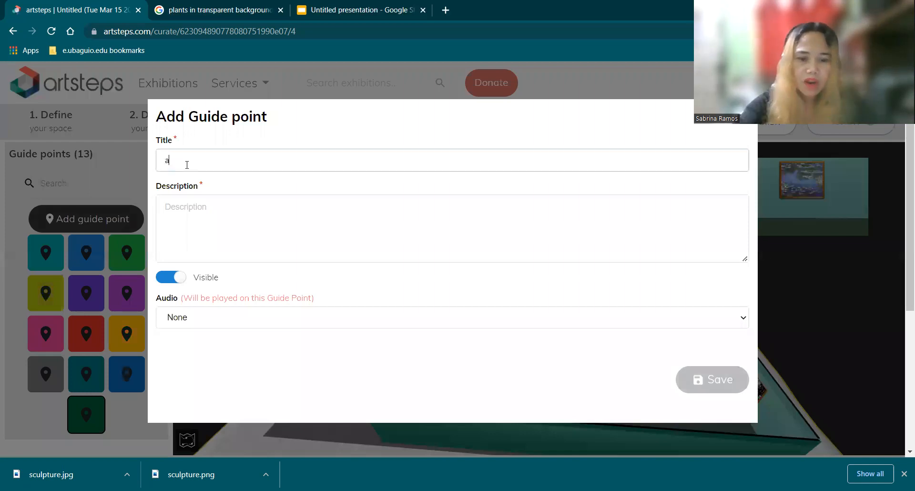
type("rt 8")
left_click(174, 216)
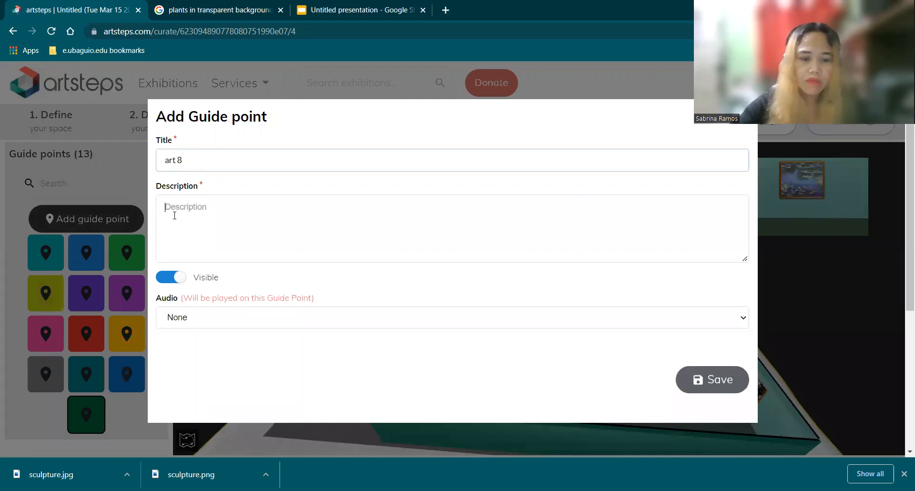
type("art 8")
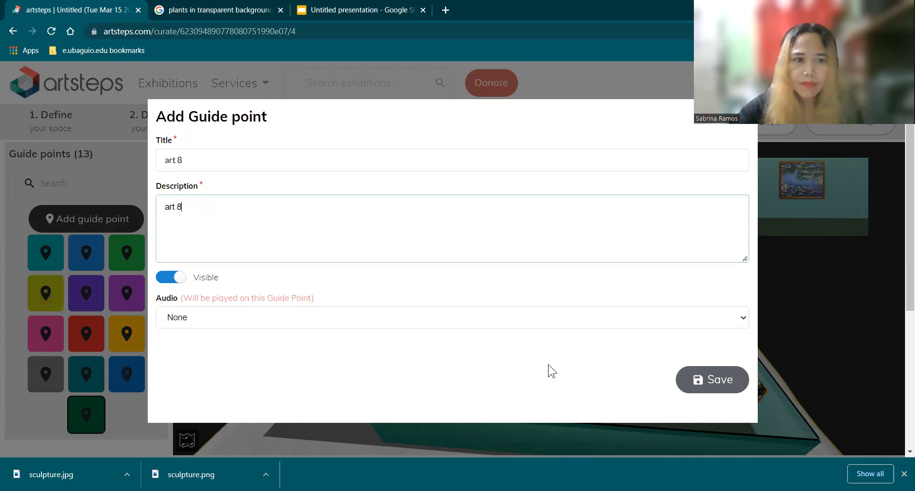
left_click(711, 382)
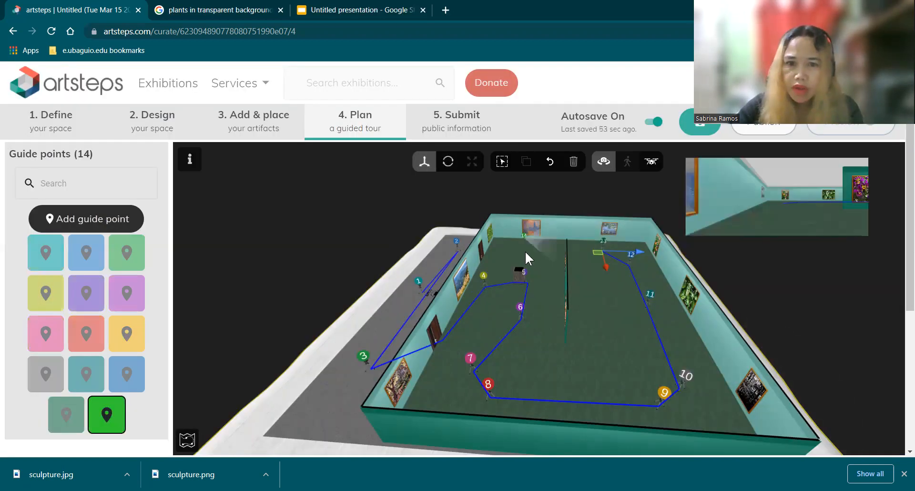
Step: Place guide point 14 near the orange and blue picture on the end wall, turn it to face the picture, and move it closer
left_click(529, 254)
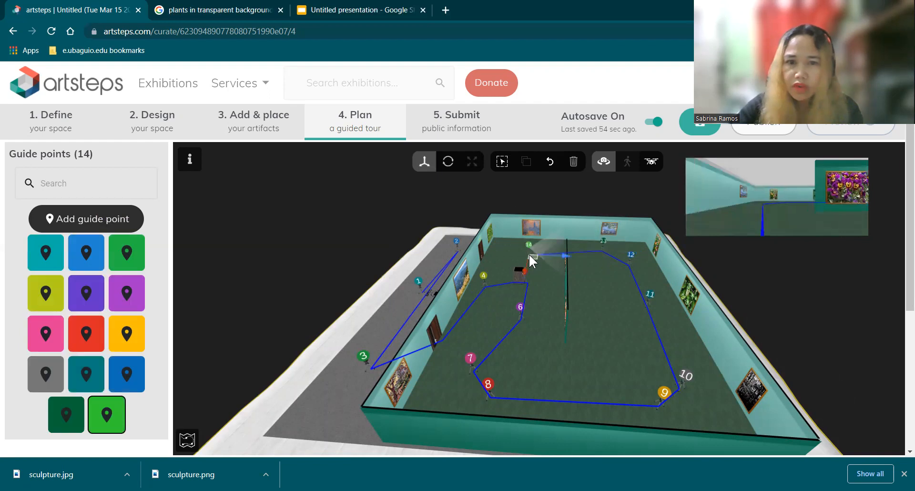
left_click(448, 161)
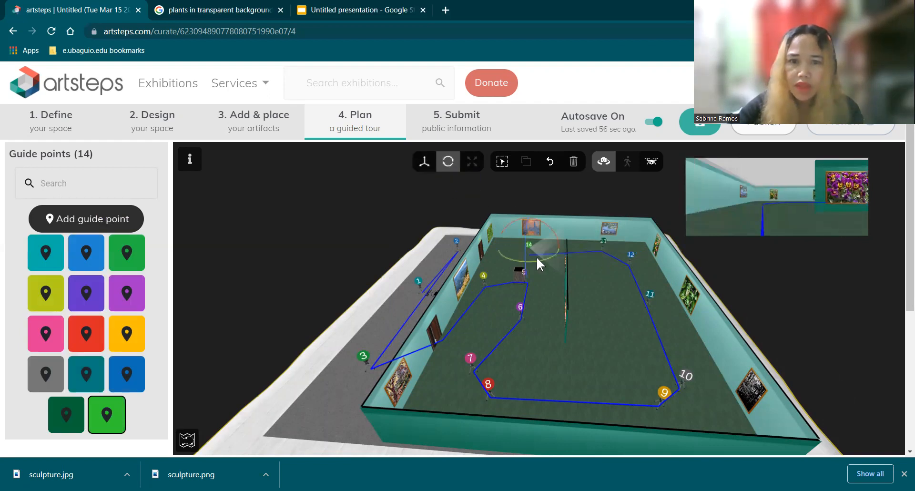
left_click_drag(536, 258, 559, 199)
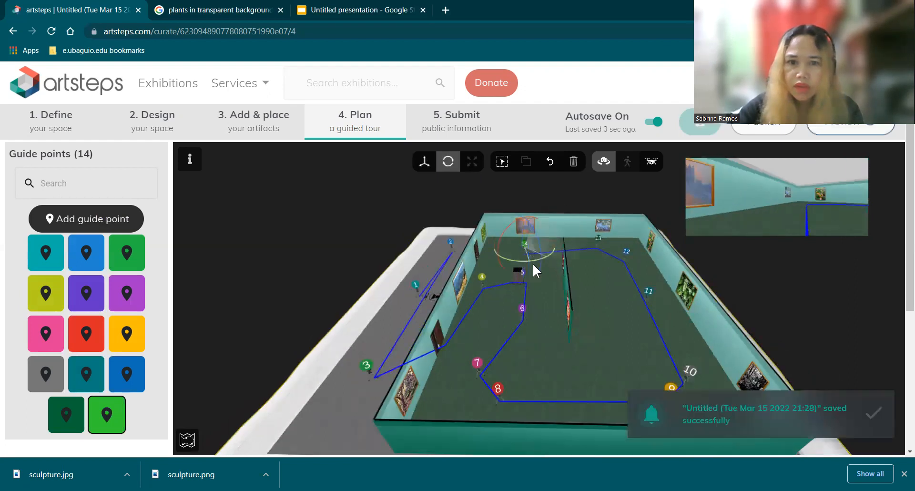
mouse_move(516, 258)
left_mouse_down()
mouse_move(559, 260)
mouse_move(576, 228)
left_mouse_up()
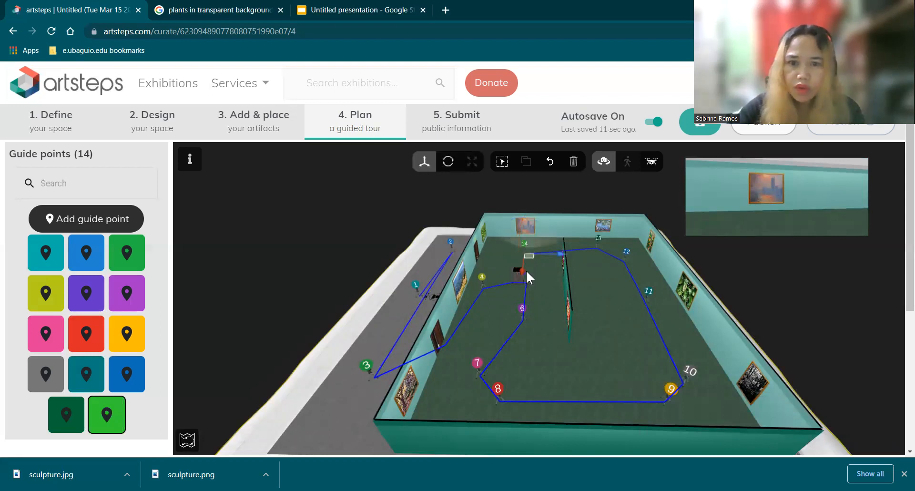
left_click_drag(525, 261, 517, 230)
left_click(447, 163)
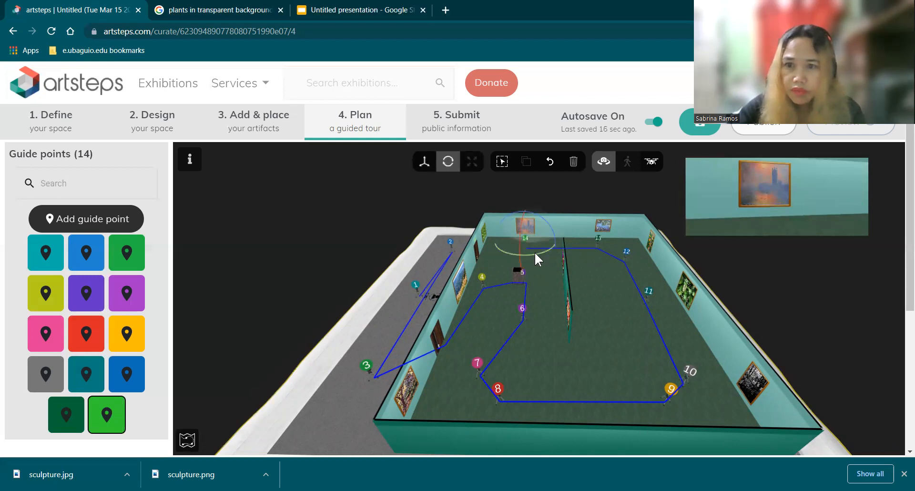
left_click_drag(539, 252, 551, 298)
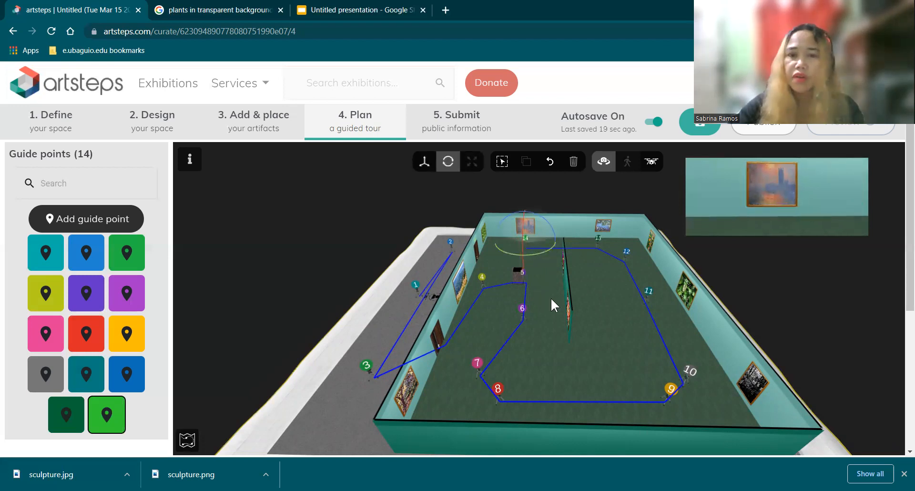
Step: Examine guide point 14 and the tour route through the gallery from several angles
left_click(634, 313)
mouse_move(588, 353)
left_mouse_down()
mouse_move(523, 351)
mouse_move(543, 353)
mouse_move(565, 334)
mouse_move(566, 313)
mouse_move(538, 330)
left_mouse_up()
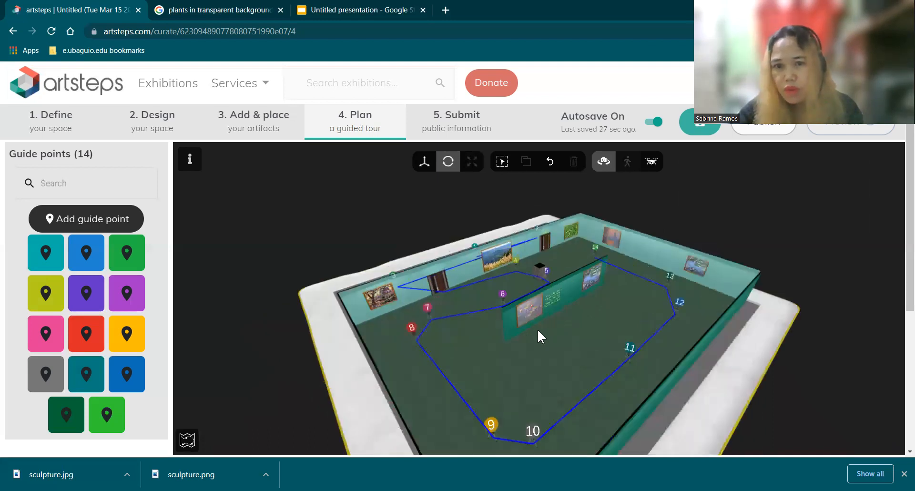
left_click(606, 248)
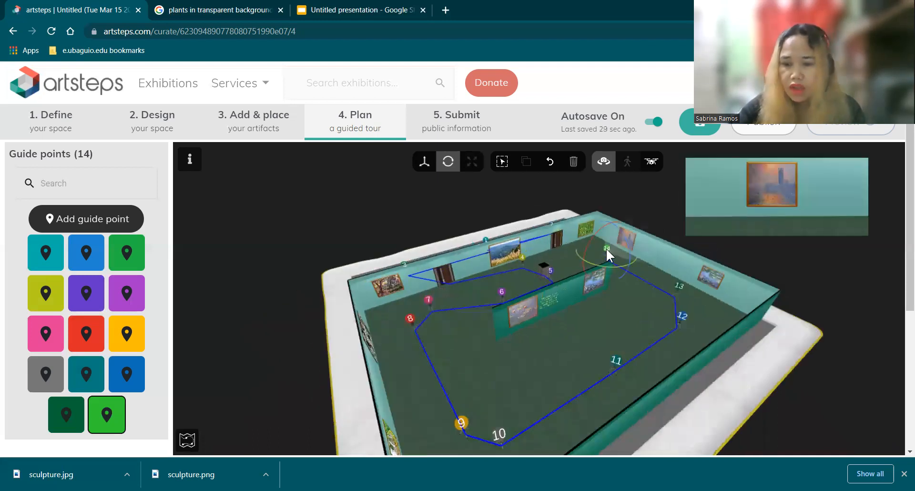
key("Escape")
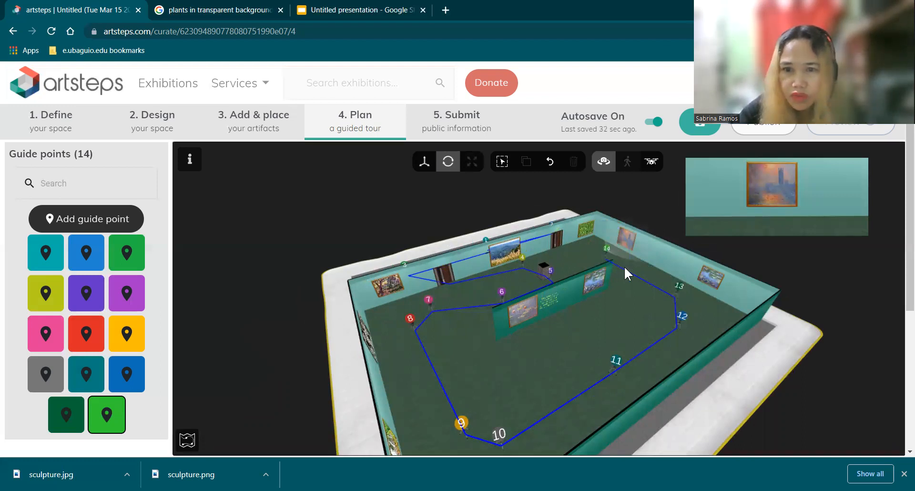
left_click_drag(614, 284, 616, 234)
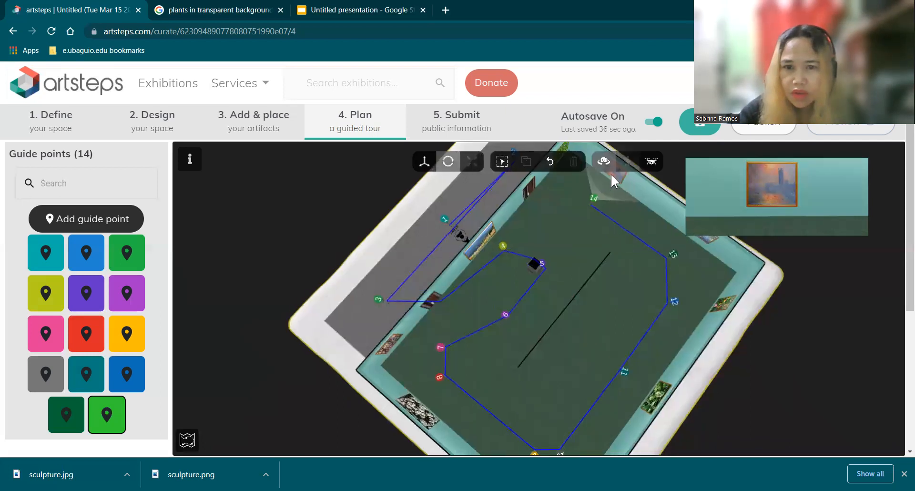
left_click_drag(668, 337, 625, 269)
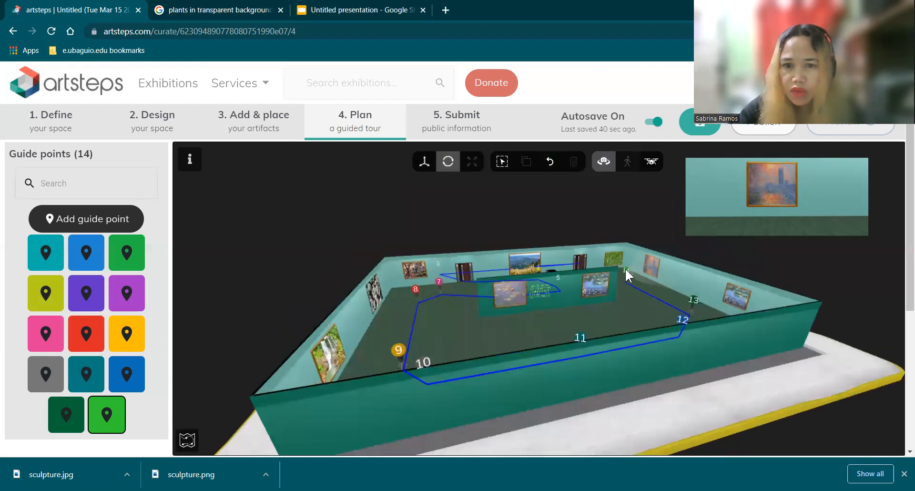
left_click(627, 270)
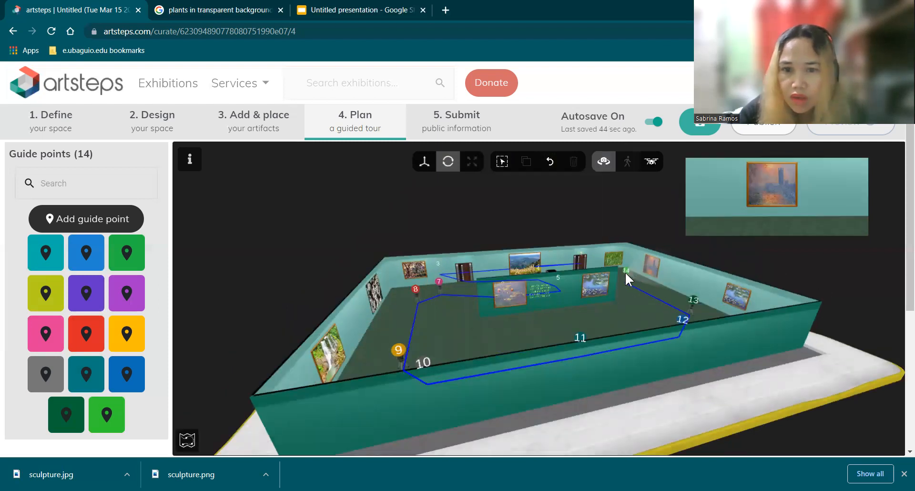
left_click(627, 269)
left_click_drag(593, 305, 593, 305)
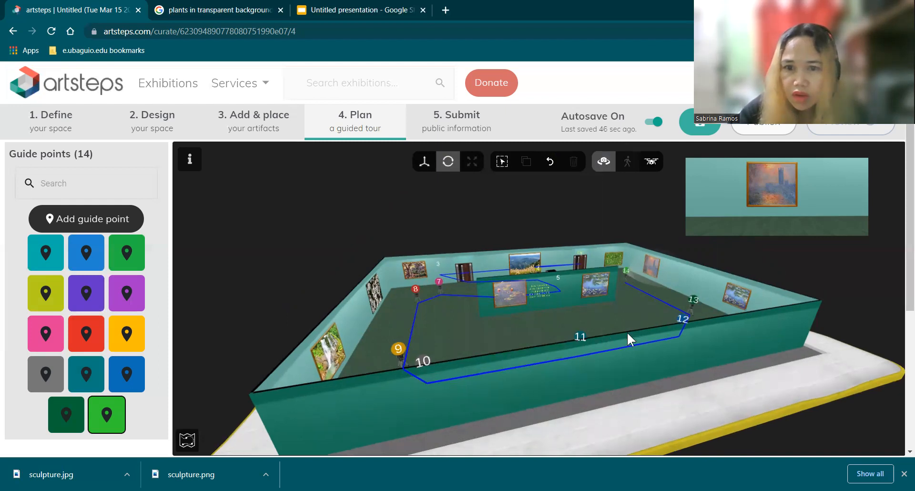
left_click_drag(662, 323, 641, 336)
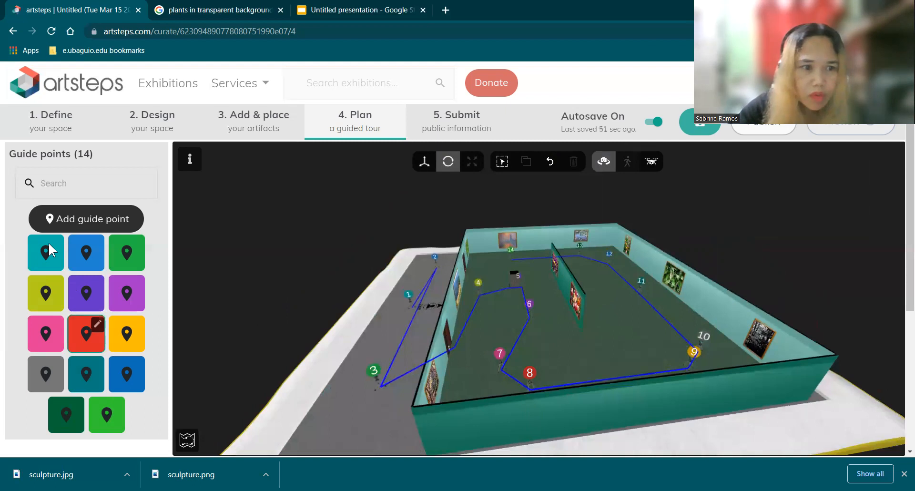
Step: Delete the "art 8" guide point from the exhibition and confirm its removal
left_click(105, 422)
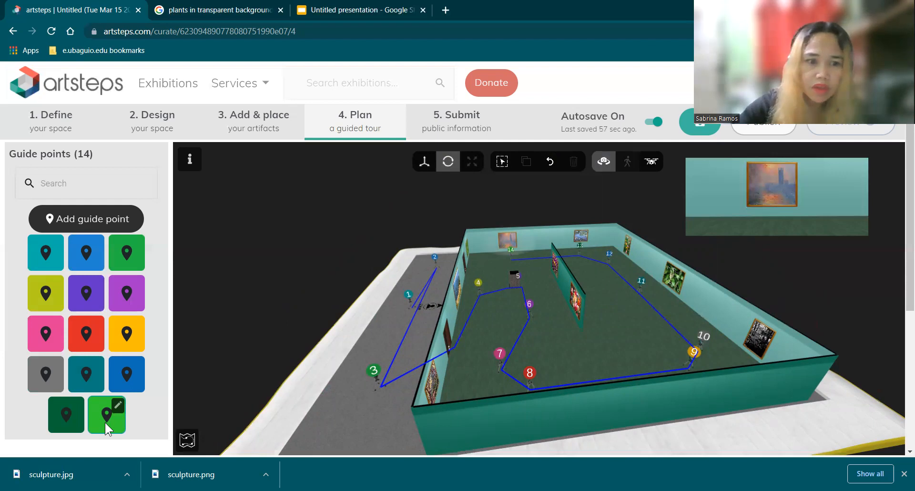
double_click(104, 421)
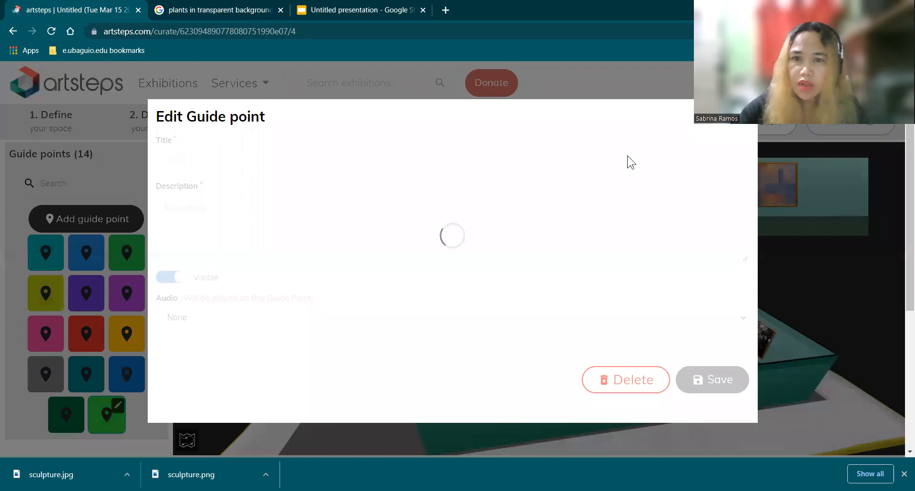
left_click(622, 377)
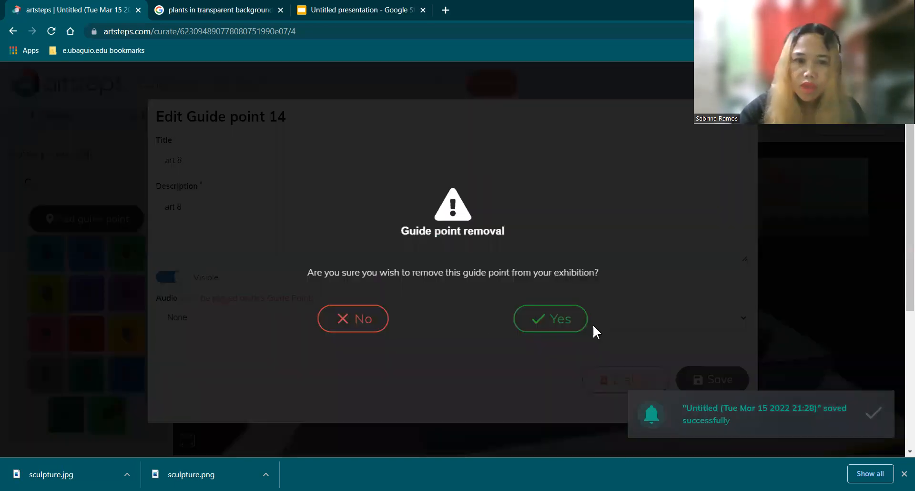
left_click(564, 328)
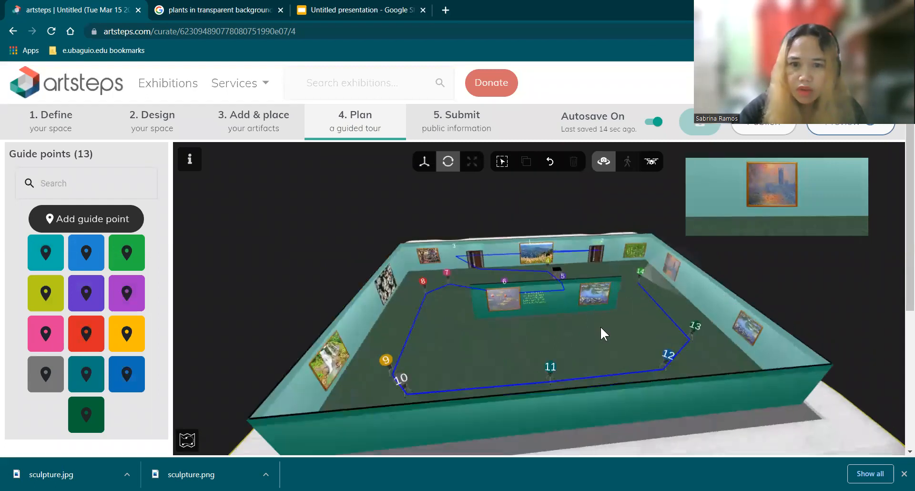
Step: Select the marker 14 left in the gallery and undo the recent placement and rotation changes, back through guide points 13 and 10
left_click_drag(699, 311, 695, 348)
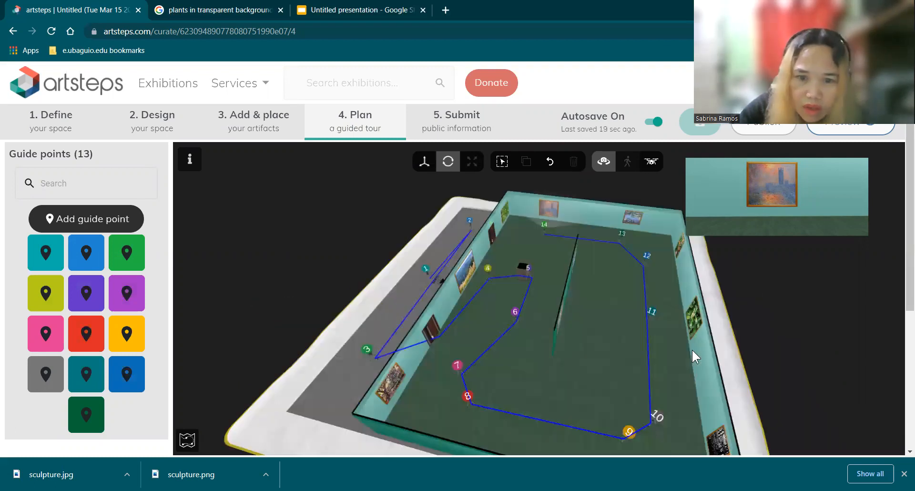
left_click_drag(664, 354, 590, 354)
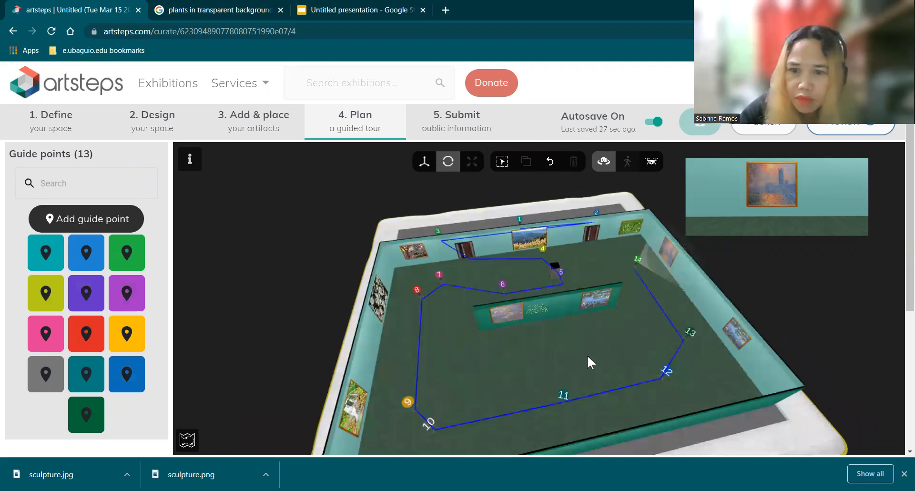
left_click_drag(648, 279, 653, 277)
left_click(651, 279)
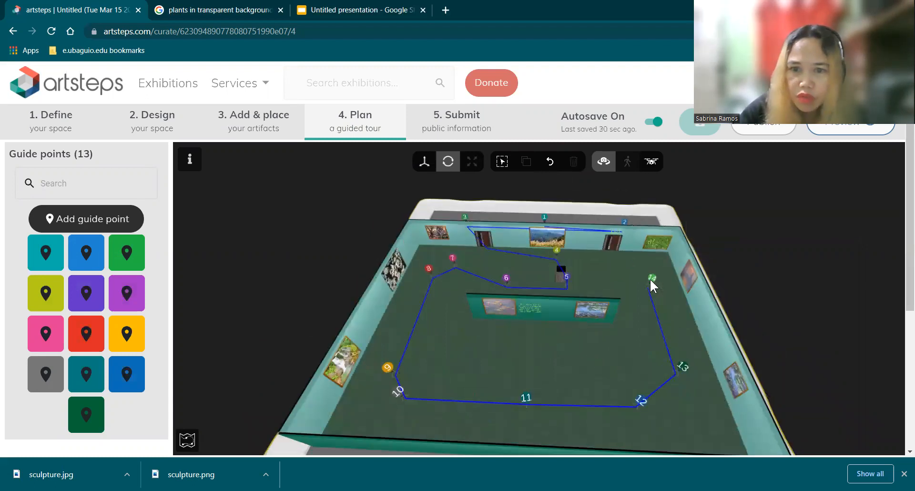
left_click(650, 279)
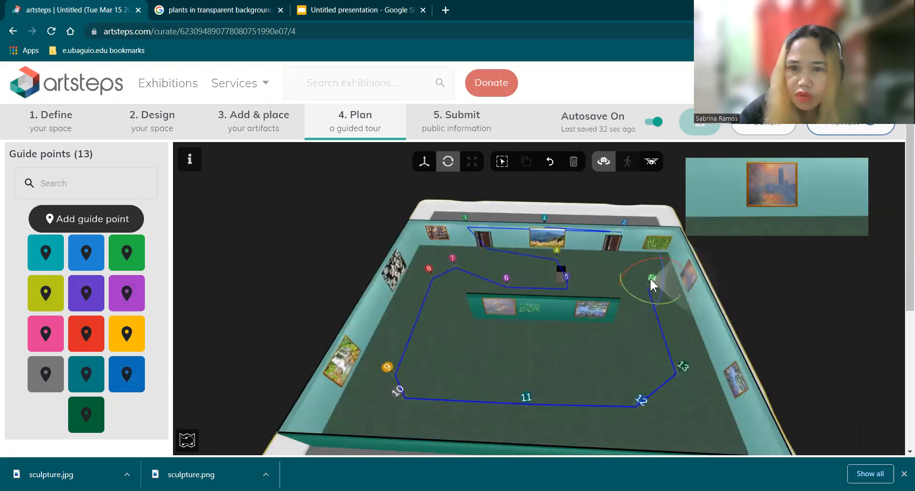
left_click(551, 161)
left_click(550, 162)
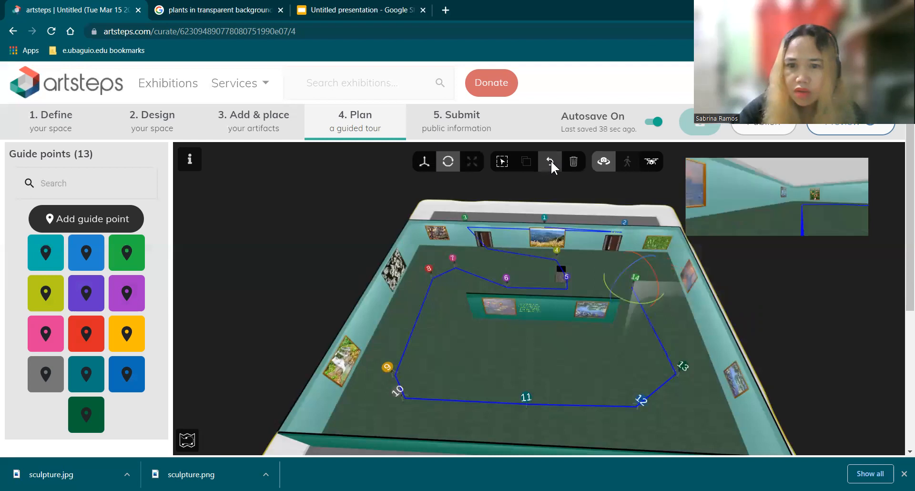
left_click(551, 161)
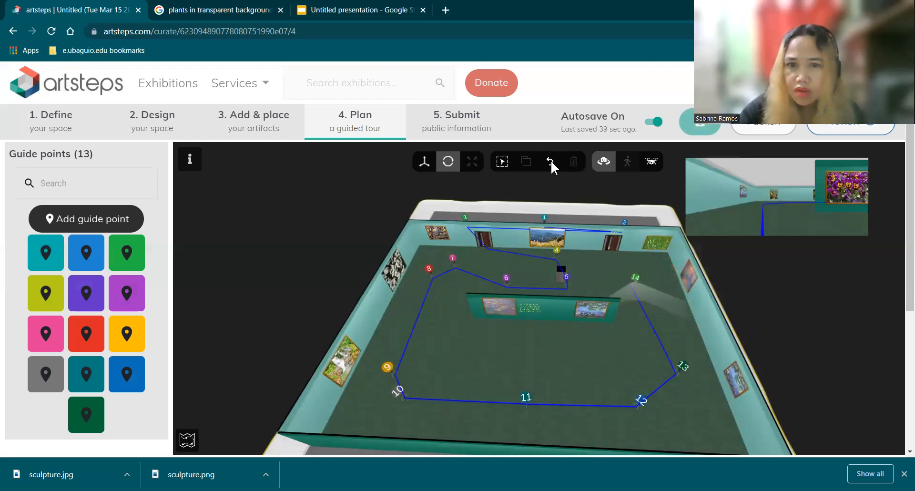
left_click(551, 161)
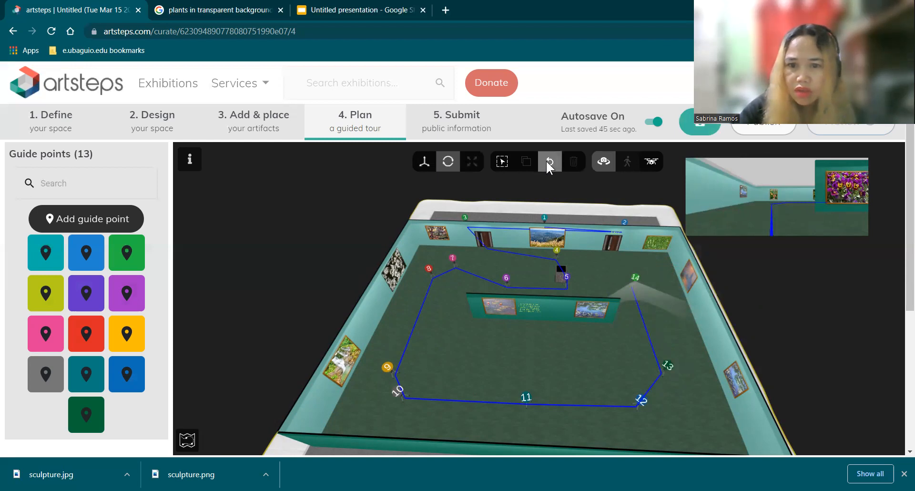
left_click(547, 161)
left_click(547, 162)
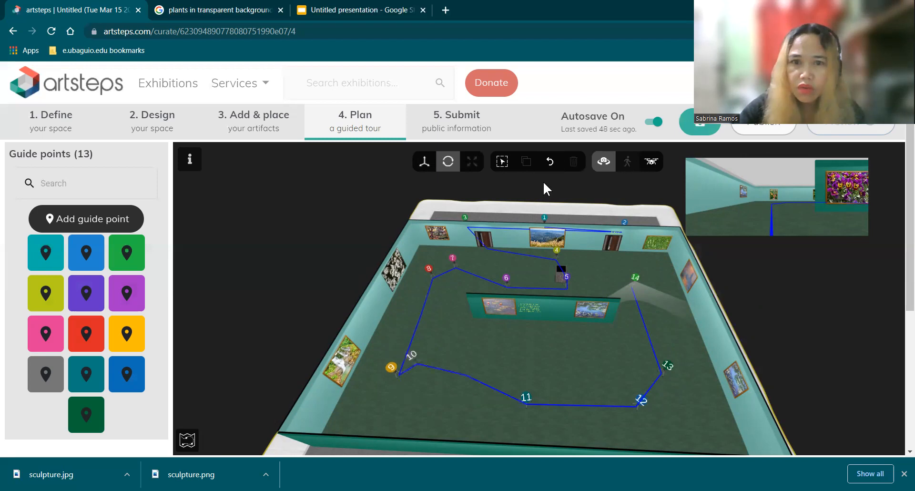
Step: Move guide point 10 closer to the dark black-and-white picture on the long wall
left_click_drag(597, 367, 630, 358)
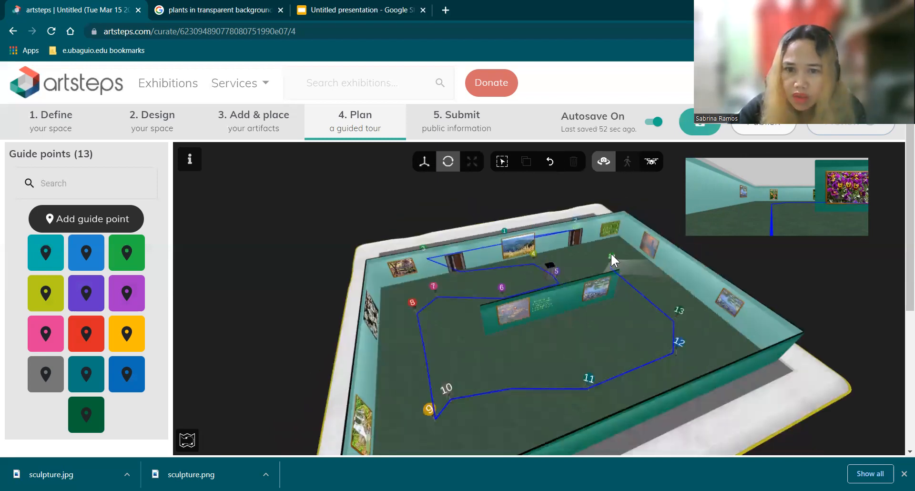
left_click(677, 315)
left_click_drag(632, 416, 677, 399)
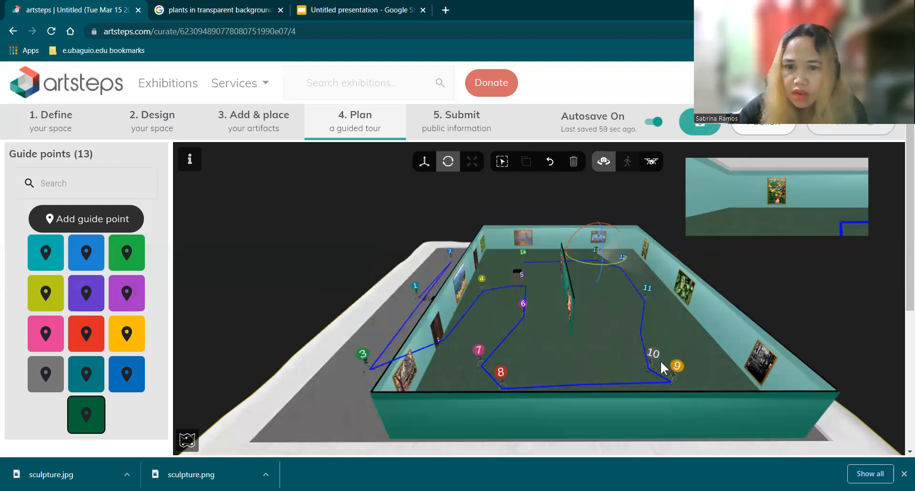
left_click_drag(631, 362, 662, 284)
left_click(665, 281)
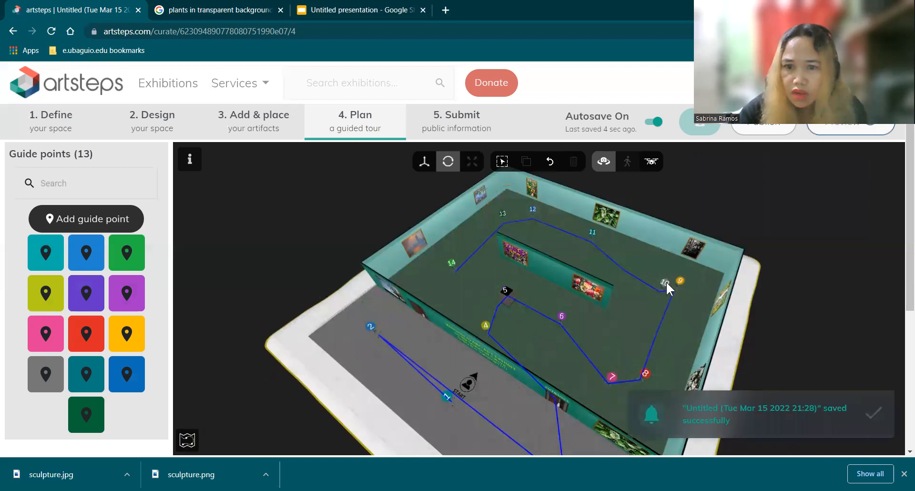
left_click_drag(622, 335, 626, 336)
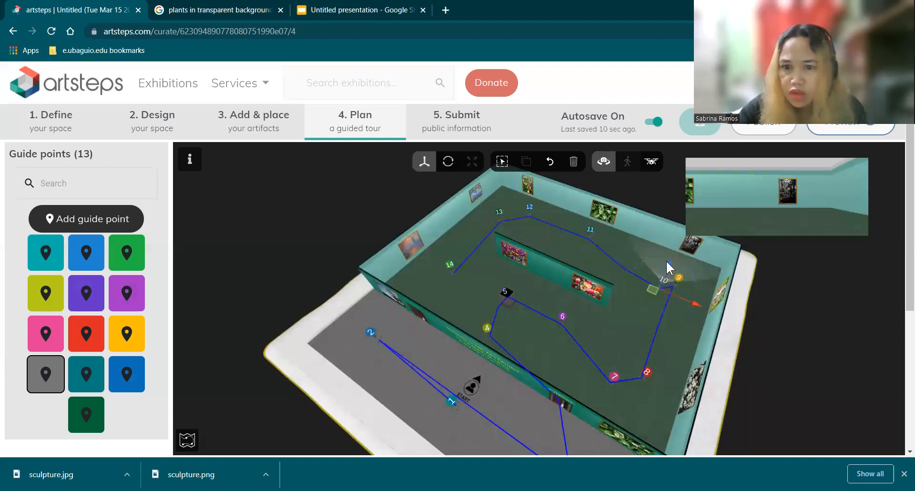
left_click_drag(675, 255, 674, 254)
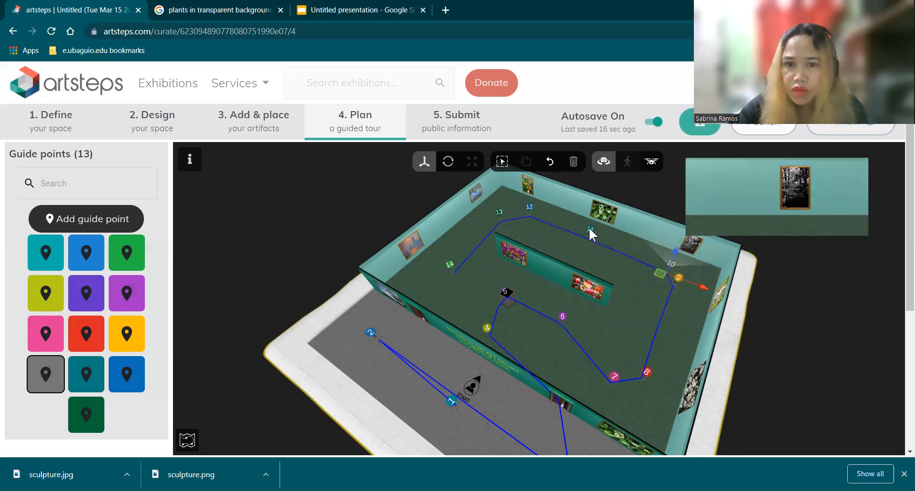
Step: Check the views from guide points 11 and 12, and move guide point 13 closer to the pink flower picture
left_click(589, 228)
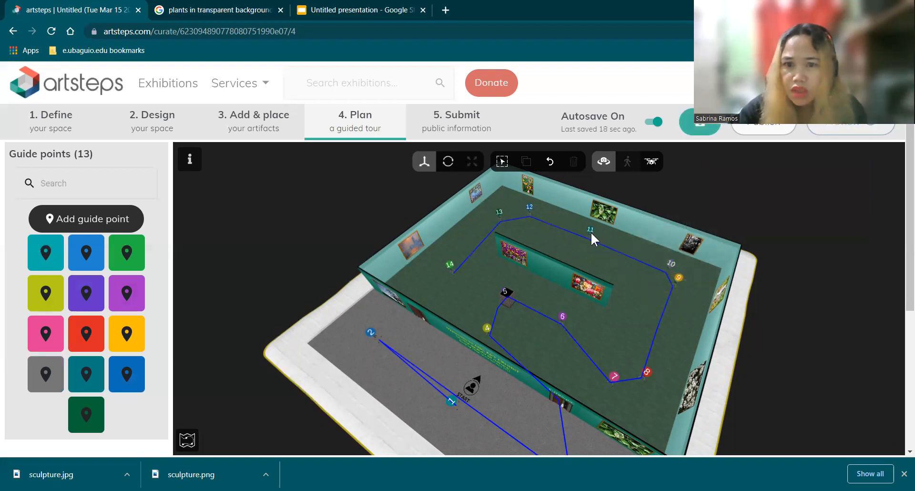
left_click(590, 232)
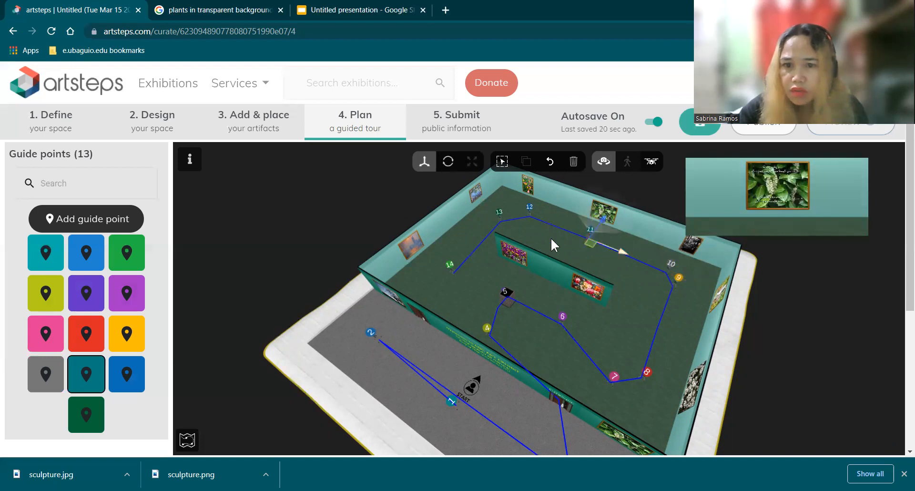
left_click(529, 208)
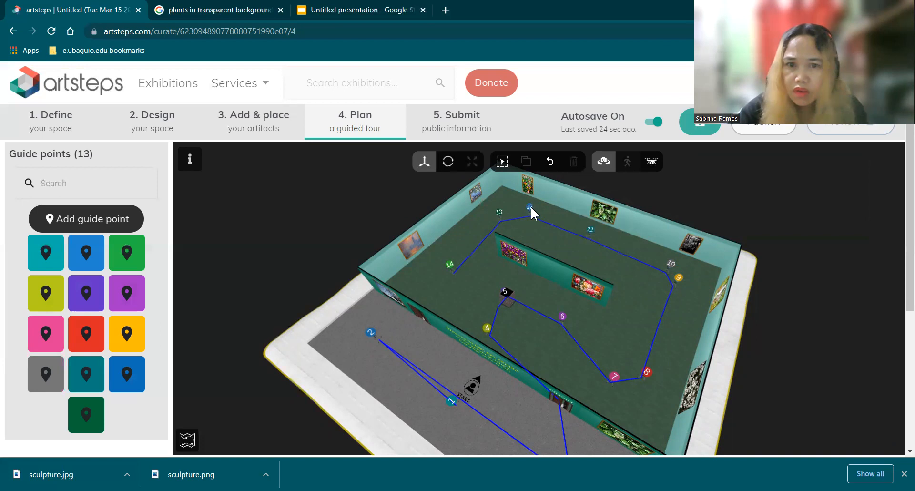
left_click(531, 209)
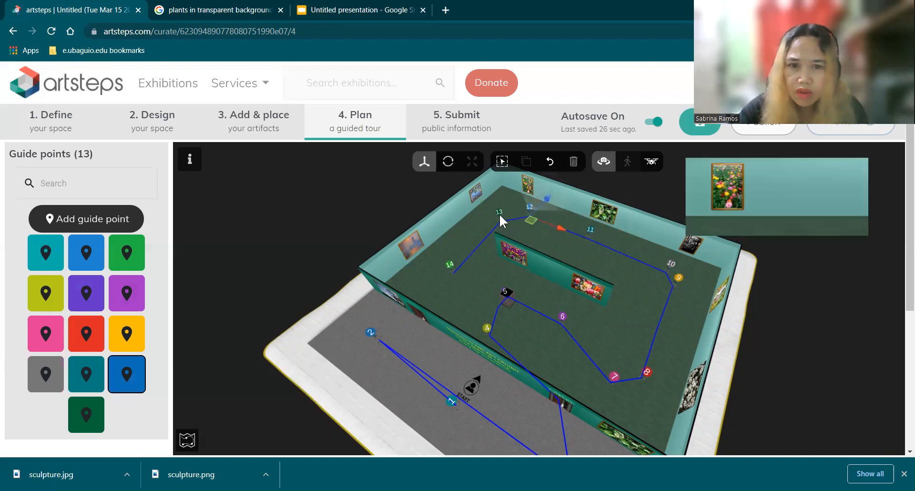
left_click(499, 214)
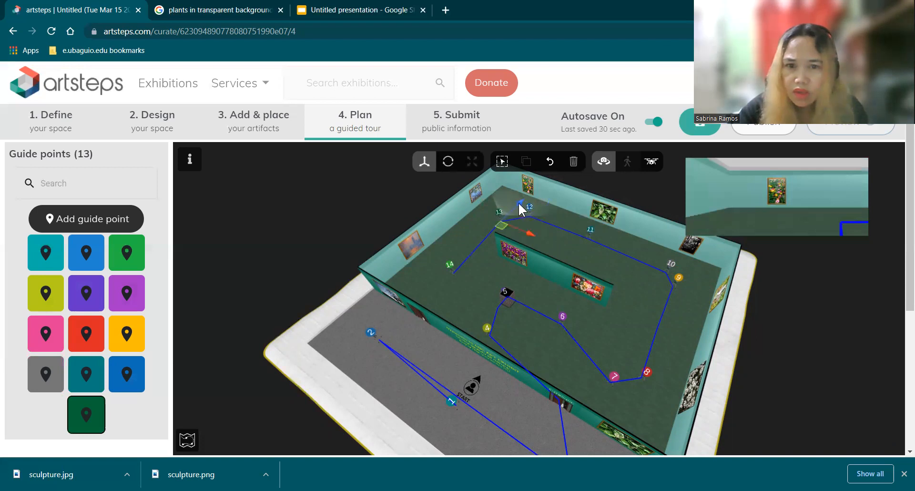
left_click_drag(527, 195, 533, 192)
left_click_drag(551, 250, 559, 203)
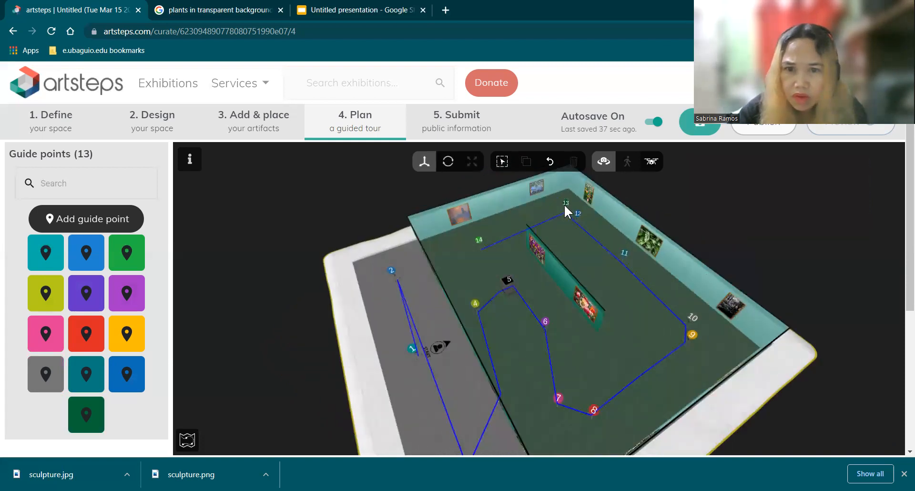
left_click(564, 204)
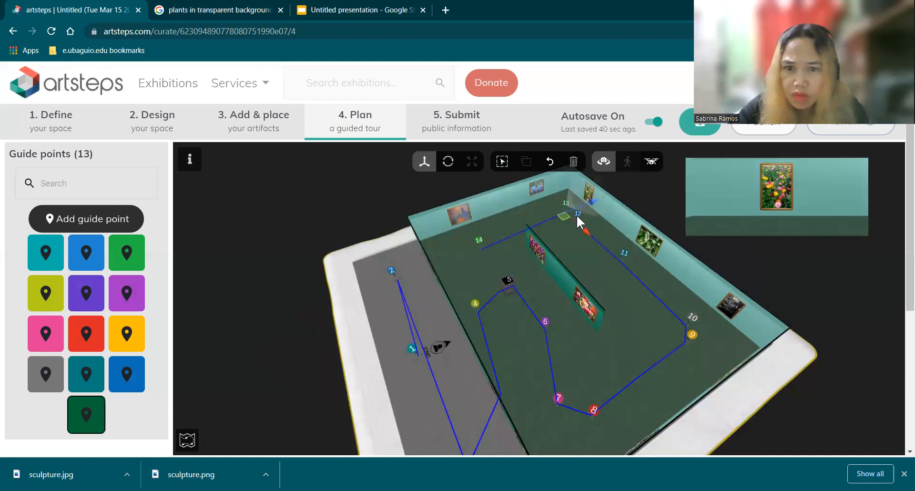
Step: Shift guide point 12 sideways toward guide point 13 and closer to the pink flower picture
left_click(578, 216)
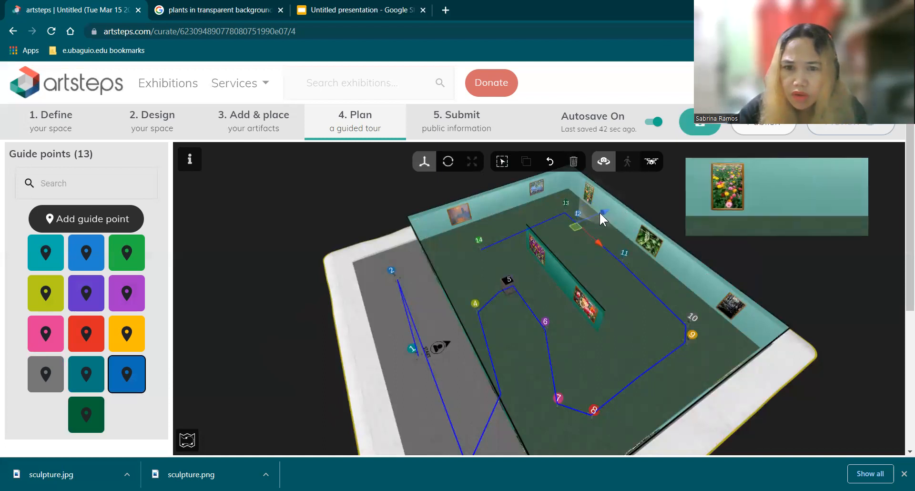
left_click_drag(598, 241, 590, 237)
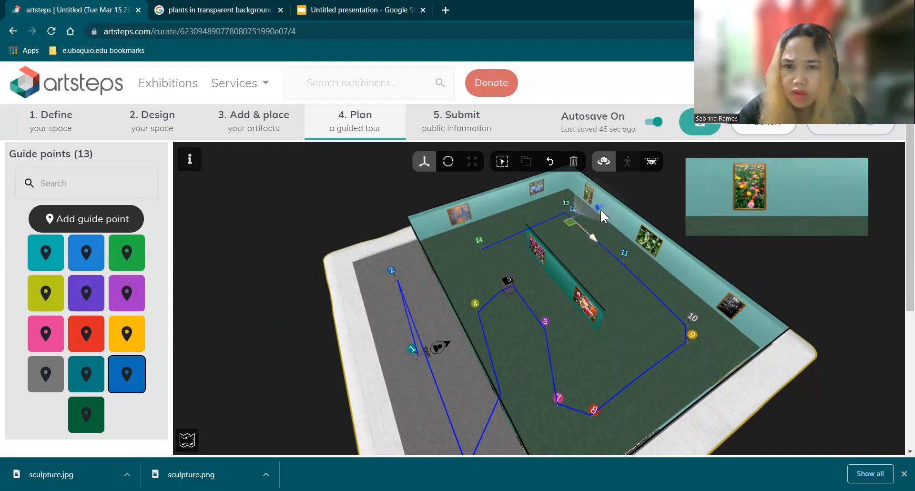
left_click_drag(599, 207, 603, 204)
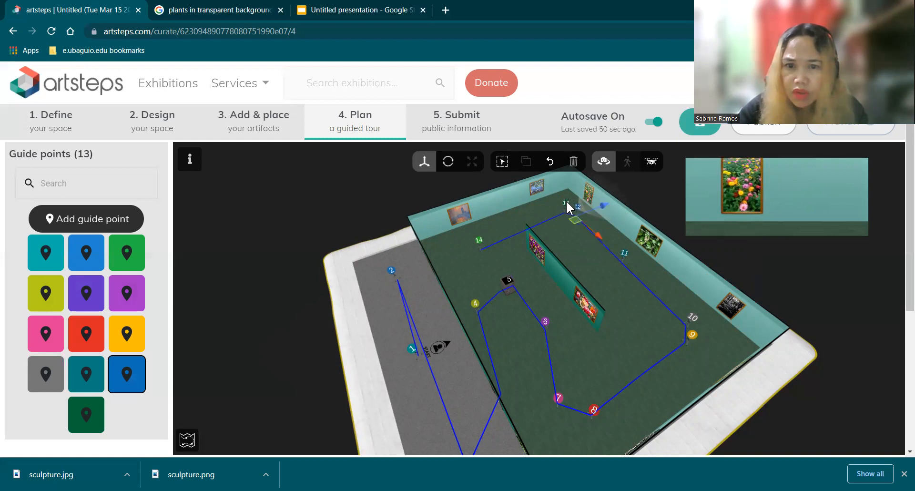
Step: Rotate guide point 13 to face the blue water lily picture on the adjacent end wall
left_click(565, 201)
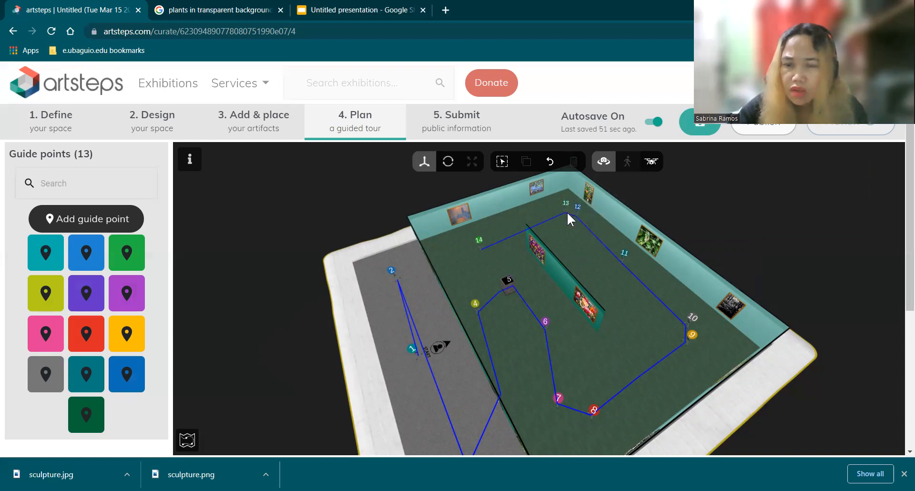
left_click(567, 212)
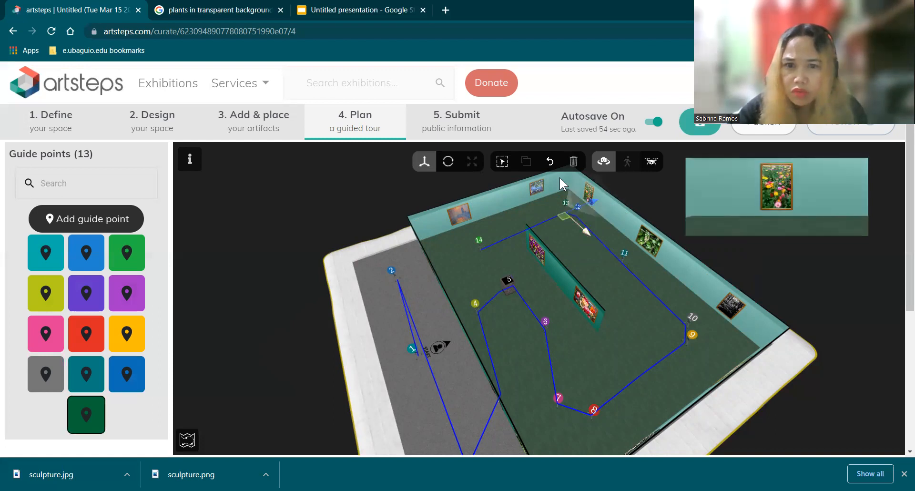
left_click(447, 160)
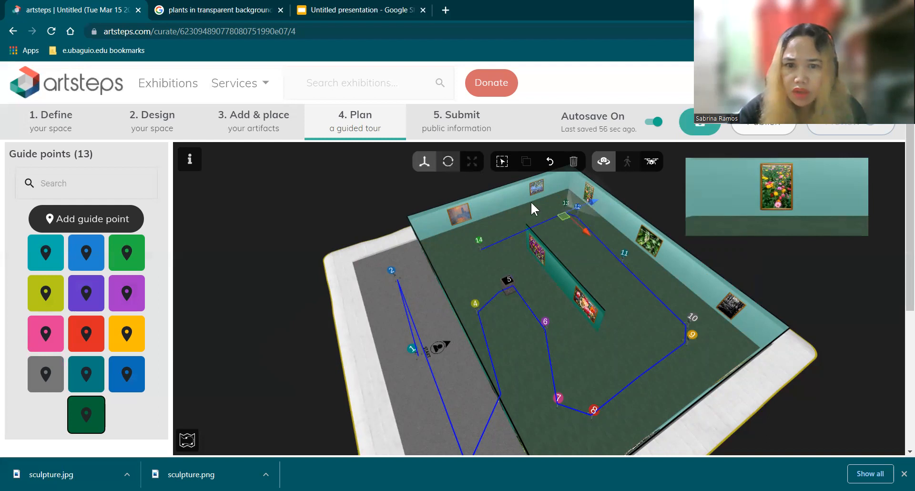
mouse_move(582, 219)
left_mouse_down()
mouse_move(607, 200)
mouse_move(623, 164)
mouse_move(579, 205)
mouse_move(575, 222)
mouse_move(611, 204)
left_mouse_up()
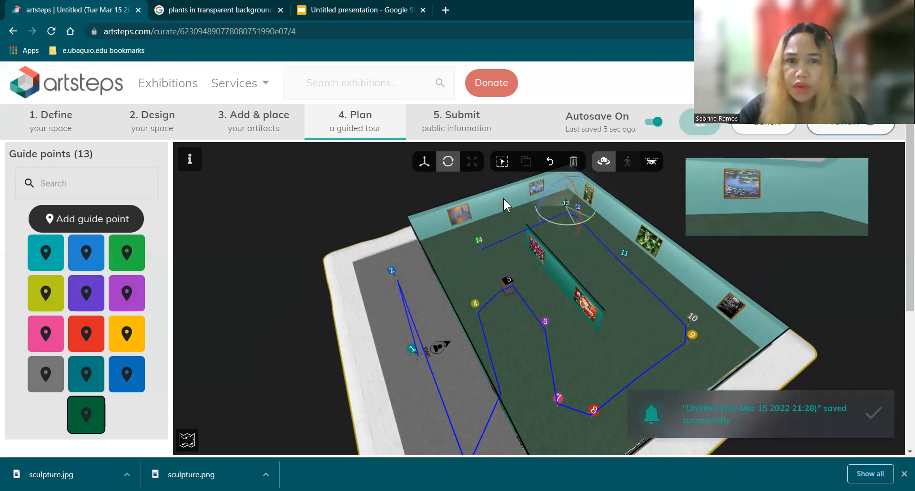
Step: Move guide point 13 closer to the blue water lily picture and fine-tune its rotation and position
left_click(557, 231)
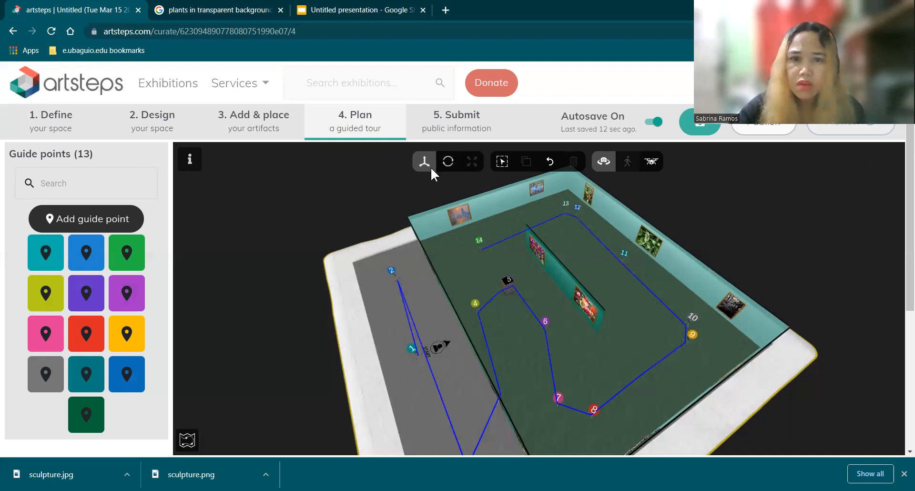
left_click(566, 222)
left_click_drag(576, 224, 582, 224)
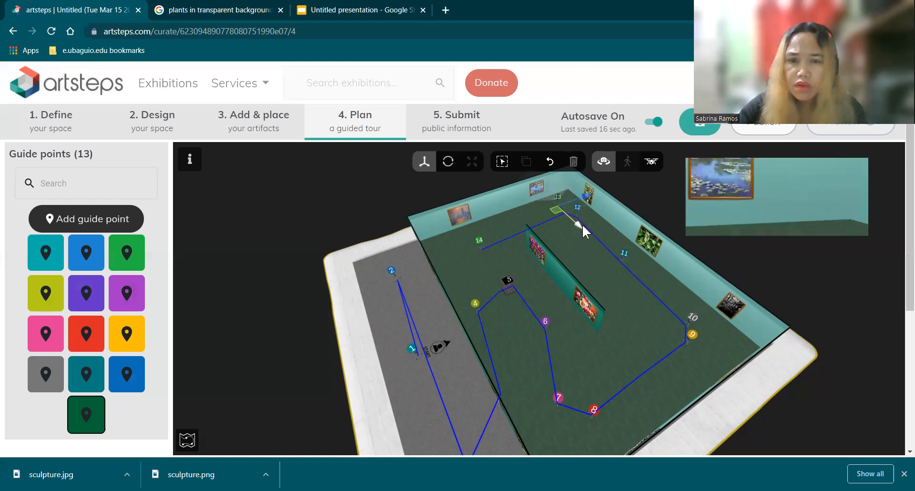
left_click(446, 161)
left_click_drag(559, 220, 560, 226)
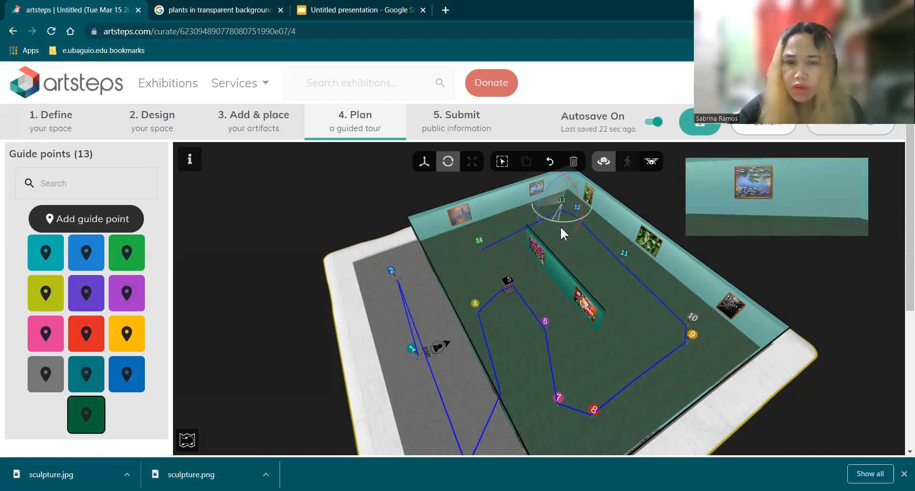
left_click(425, 160)
left_click_drag(579, 228, 576, 229)
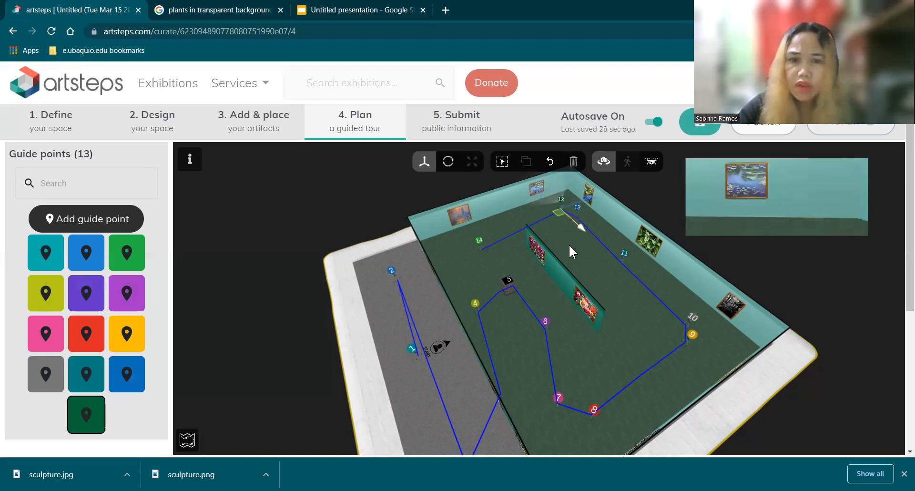
Step: Move the marker 14 across the gallery to the floor in front of the partition's "Water Lilies" picture
left_click(480, 240)
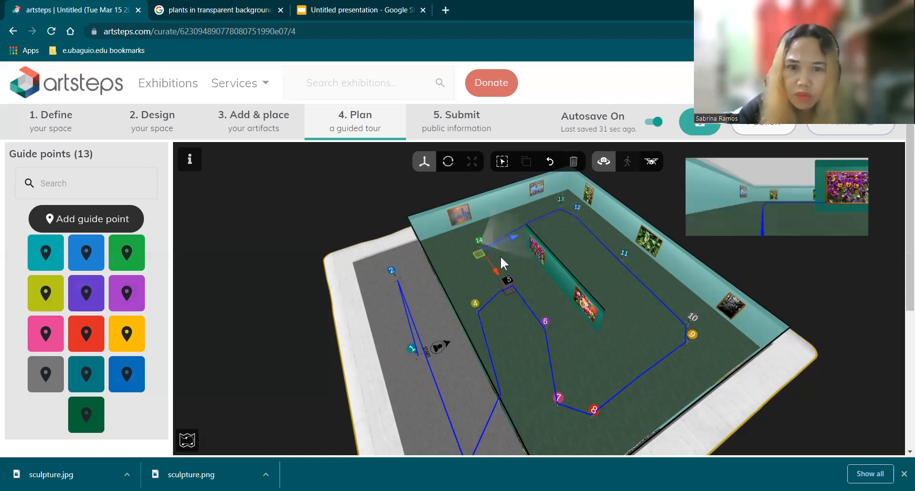
left_click_drag(563, 227, 576, 238)
left_click_drag(588, 312, 482, 261)
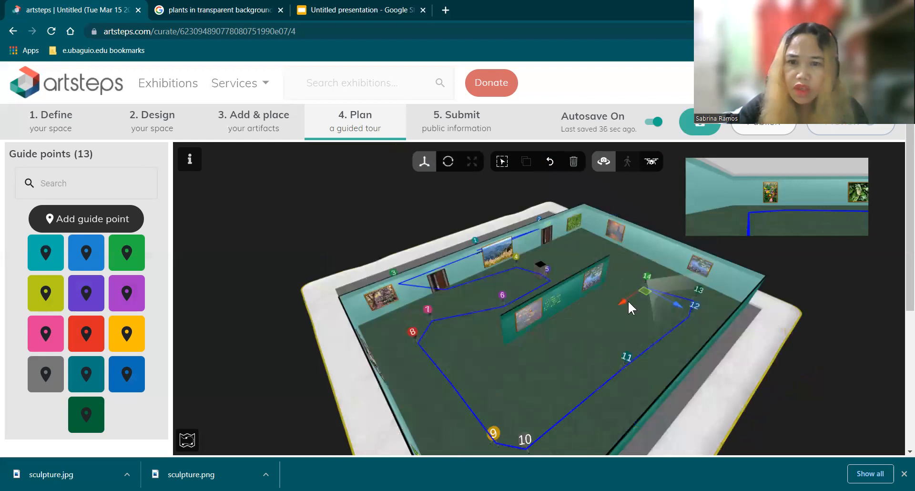
left_click_drag(627, 300, 625, 310)
left_click_drag(483, 339, 478, 336)
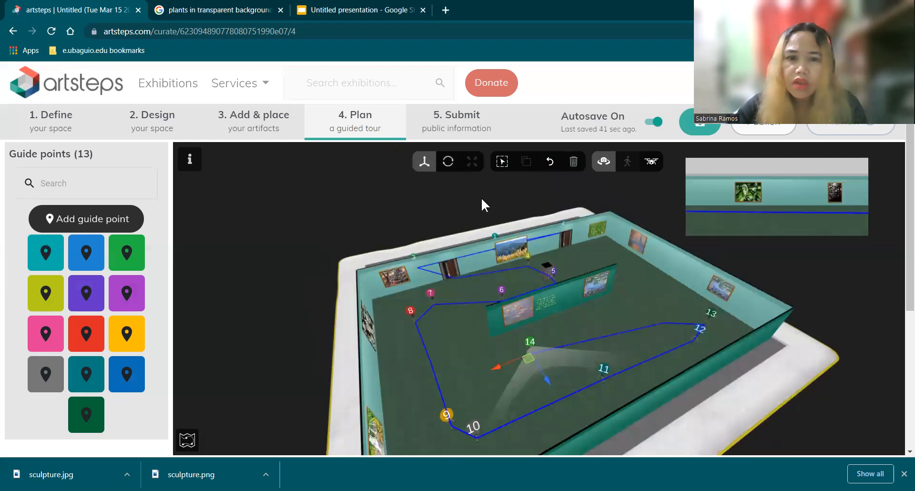
Step: Rotate the marker 14 to face the "Water Lilies" picture and its label on the partition
left_click(449, 161)
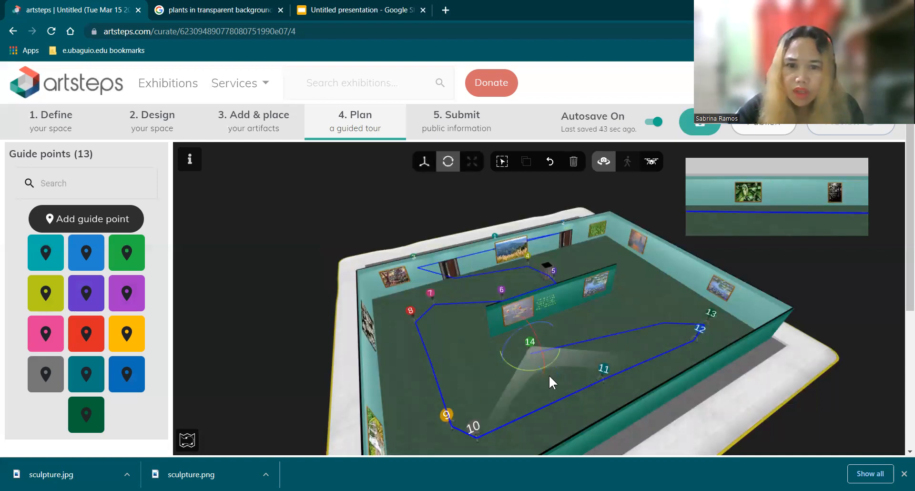
left_click_drag(561, 354, 566, 347)
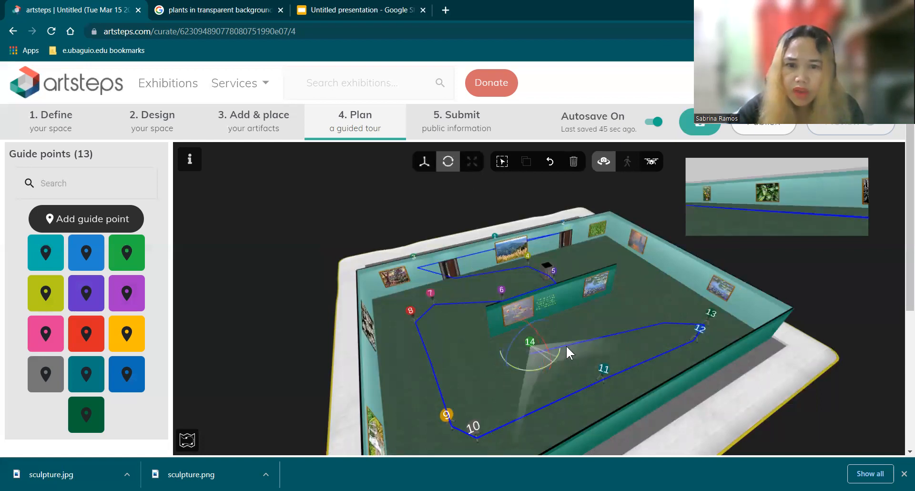
left_click_drag(524, 299, 581, 308)
left_click_drag(538, 366, 537, 371)
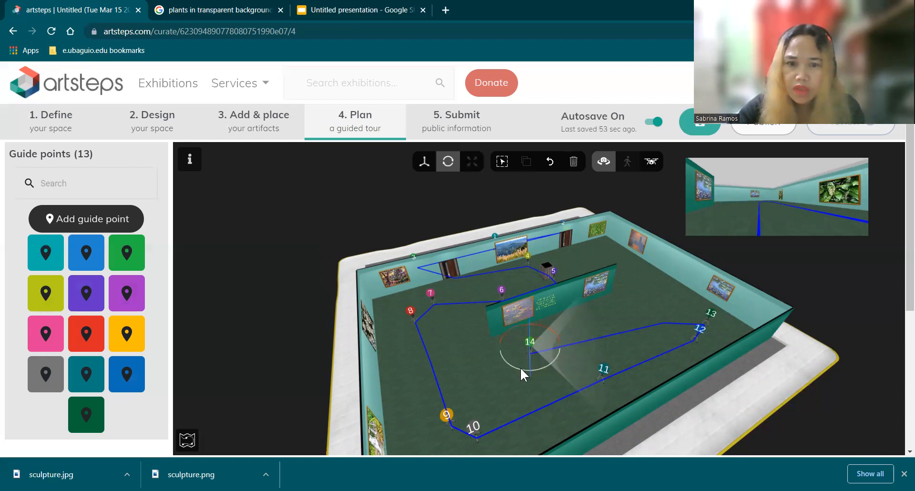
mouse_move(559, 355)
left_mouse_down()
mouse_move(558, 367)
mouse_move(536, 367)
left_mouse_up()
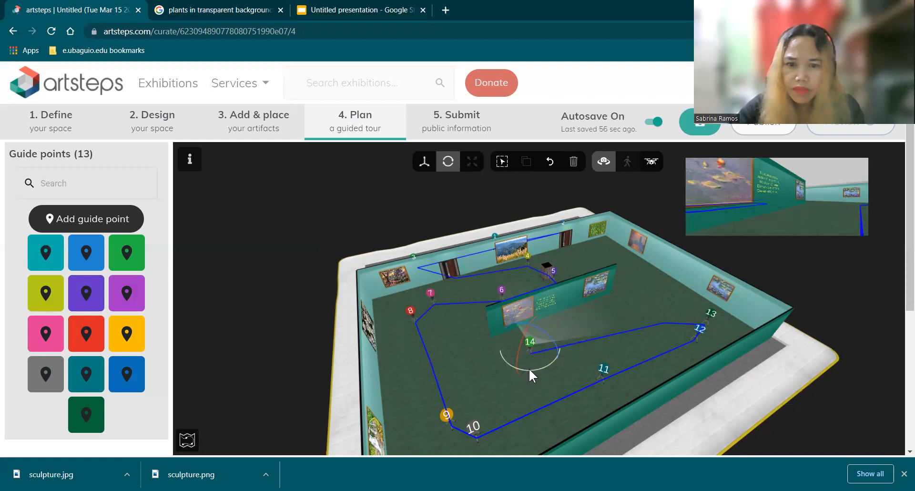
mouse_move(549, 368)
left_mouse_down()
mouse_move(580, 350)
mouse_move(572, 354)
left_mouse_up()
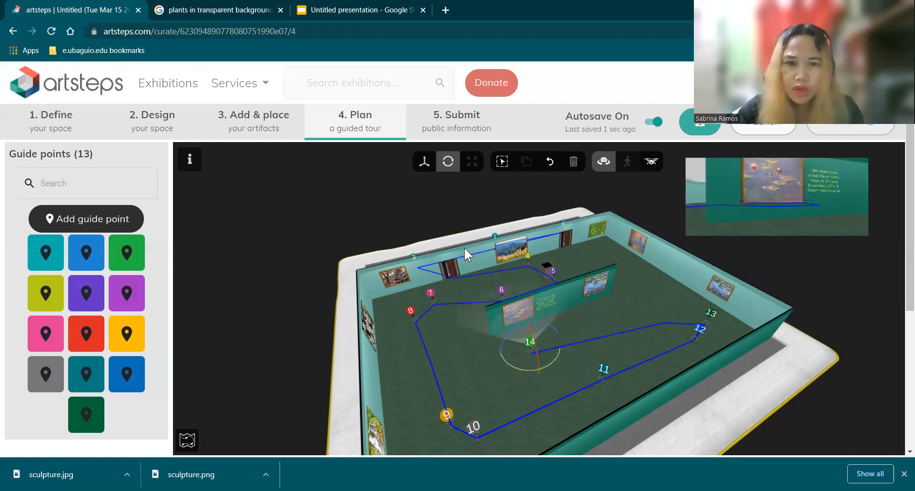
Step: Shift the marker 14 sideways and closer to the "Water Lilies" picture on the partition
left_click(527, 342)
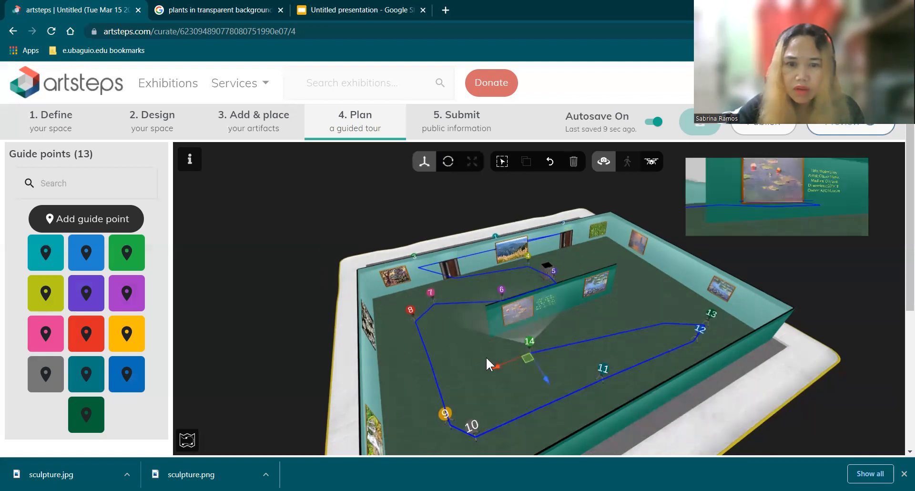
left_click_drag(494, 365, 521, 366)
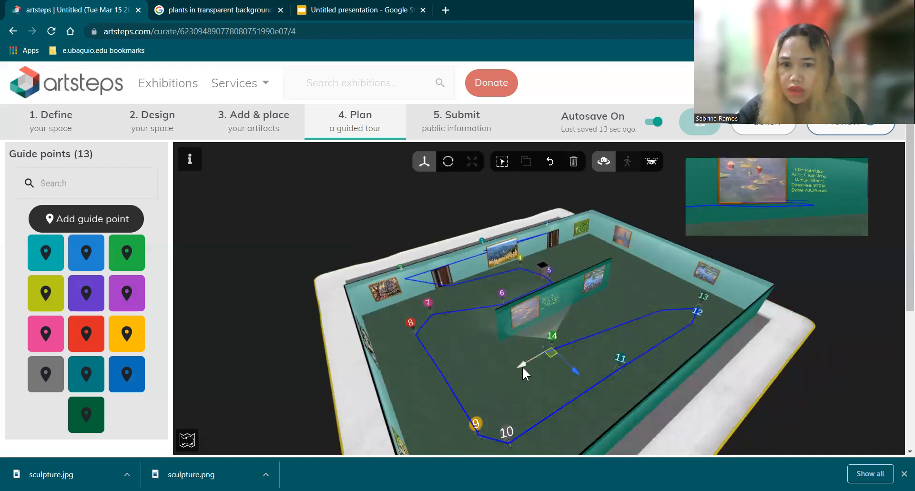
left_click_drag(577, 371, 567, 366)
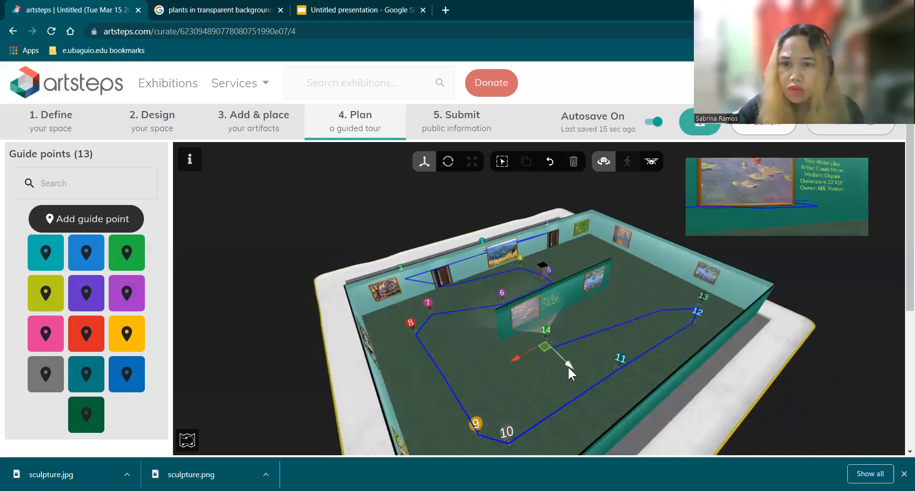
left_click_drag(613, 402, 597, 382)
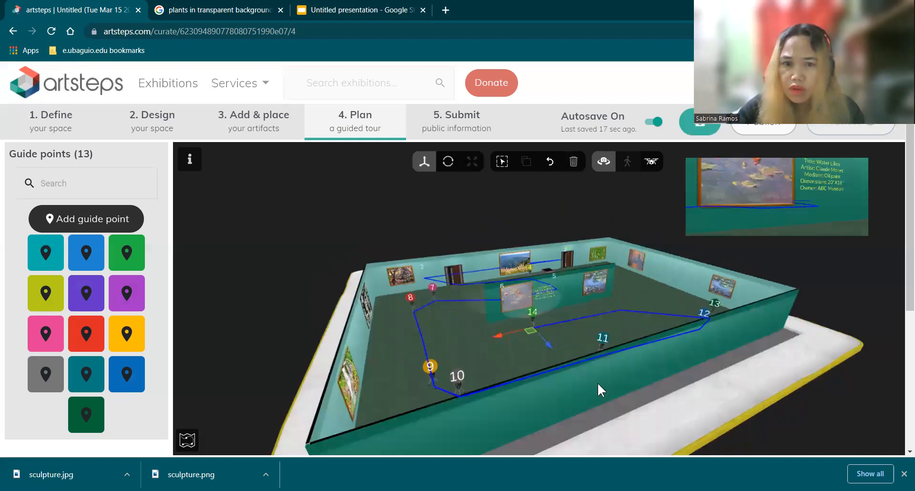
Step: Turn marker 14 slightly, move it back from the partition and shift it sideways to frame both water lily pictures and the label
left_click(448, 161)
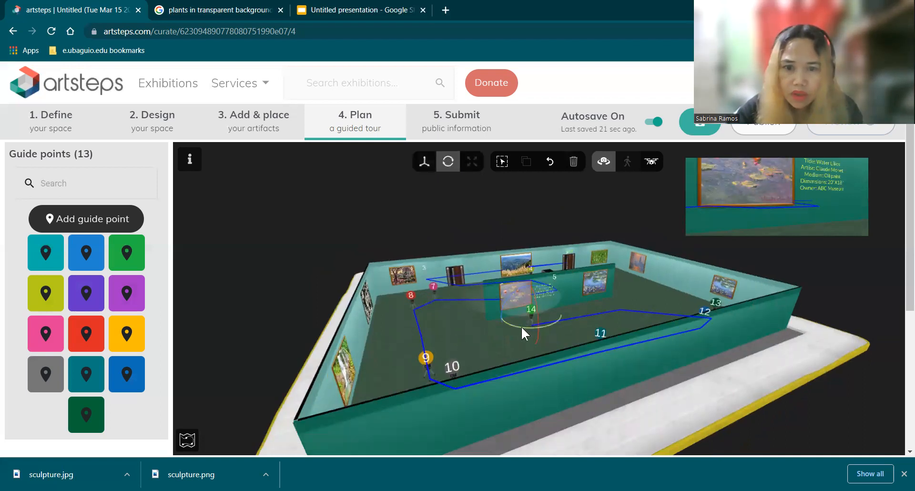
left_click_drag(538, 327, 533, 329)
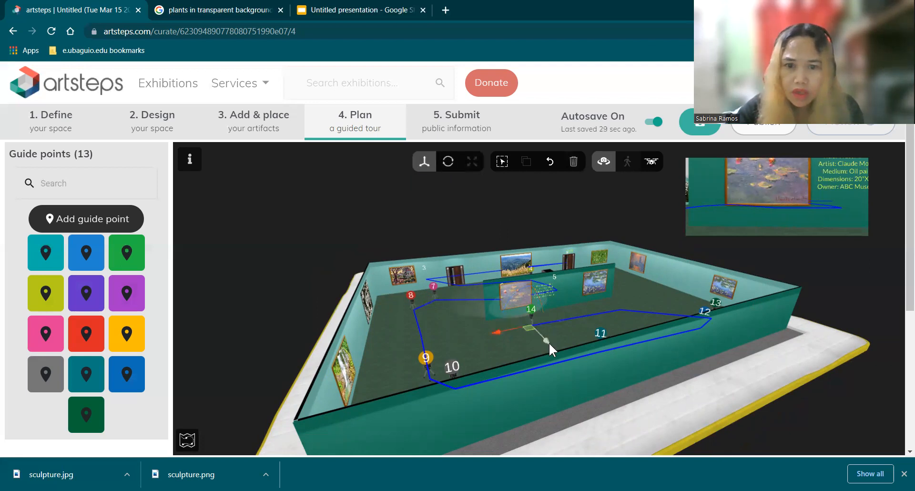
left_click_drag(552, 347, 563, 352)
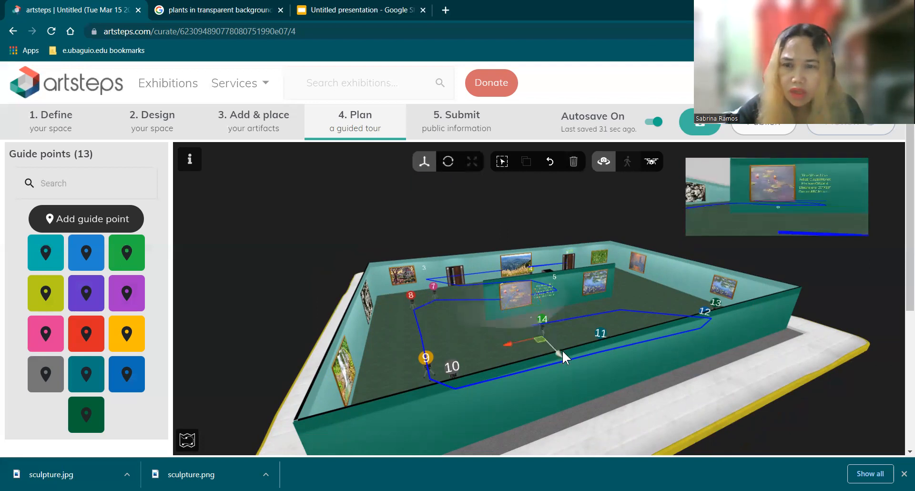
left_click_drag(509, 341, 553, 338)
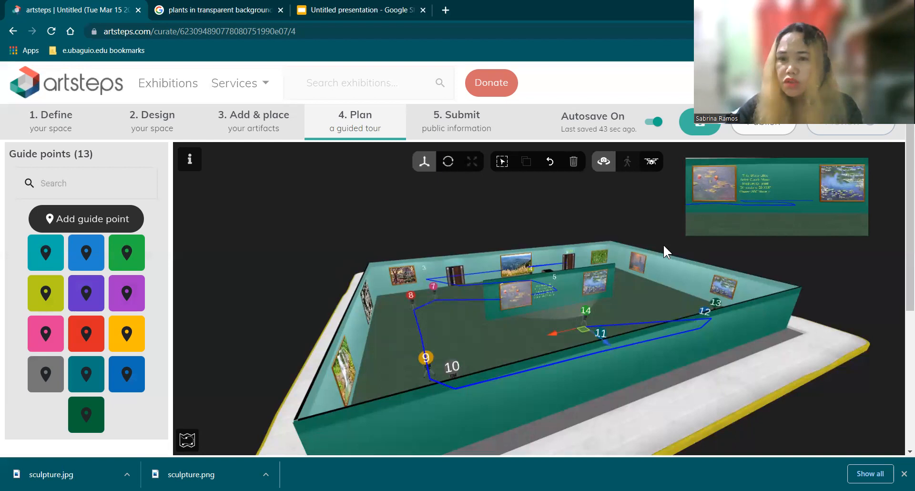
Step: Add a visible guide point with the title "art 15" and the description "art 15"
left_click_drag(629, 369, 623, 372)
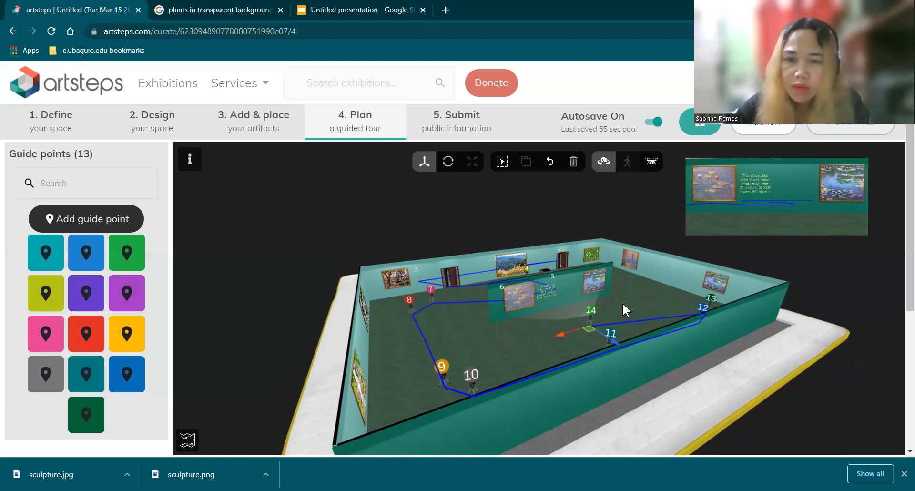
left_click_drag(637, 308, 614, 255)
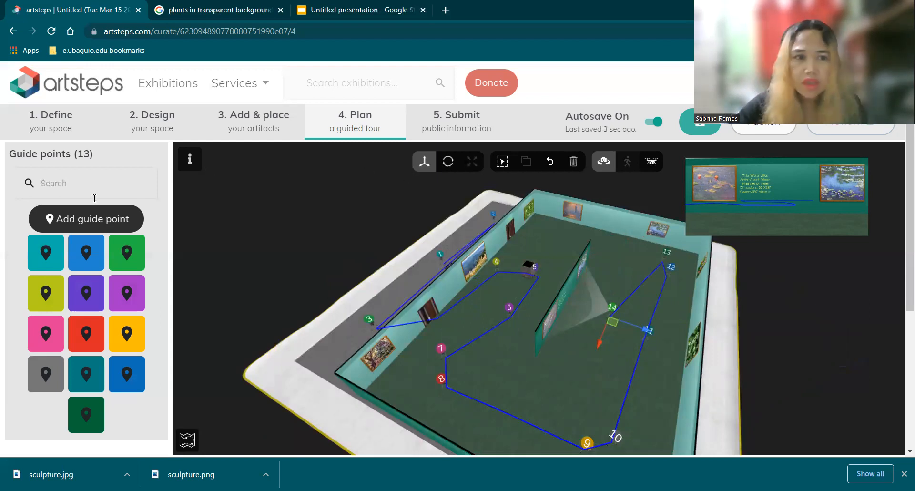
left_click(84, 219)
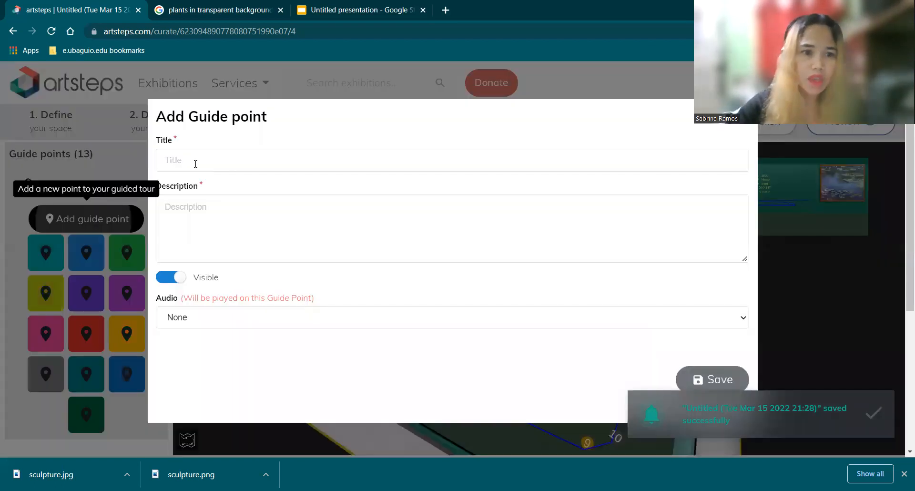
left_click(195, 162)
type("art 15")
left_click(180, 213)
type("art ")
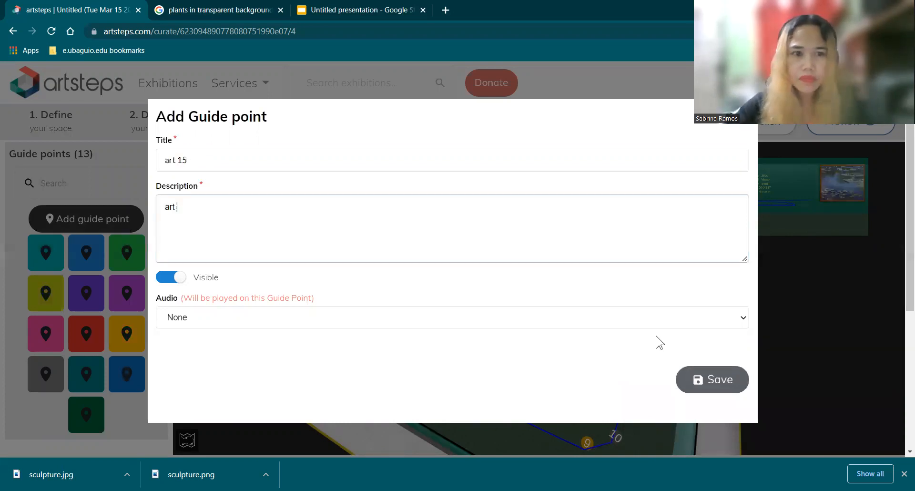
type("15")
left_click(709, 379)
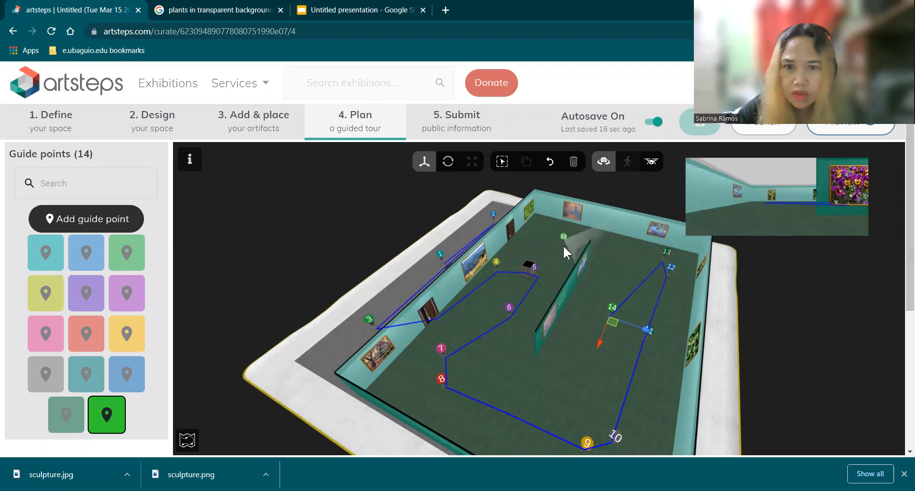
Step: Place the "art 15" guide point on the floor near the partition's end, then rotate and shift it to face the orange-and-blue picture
left_click(574, 257)
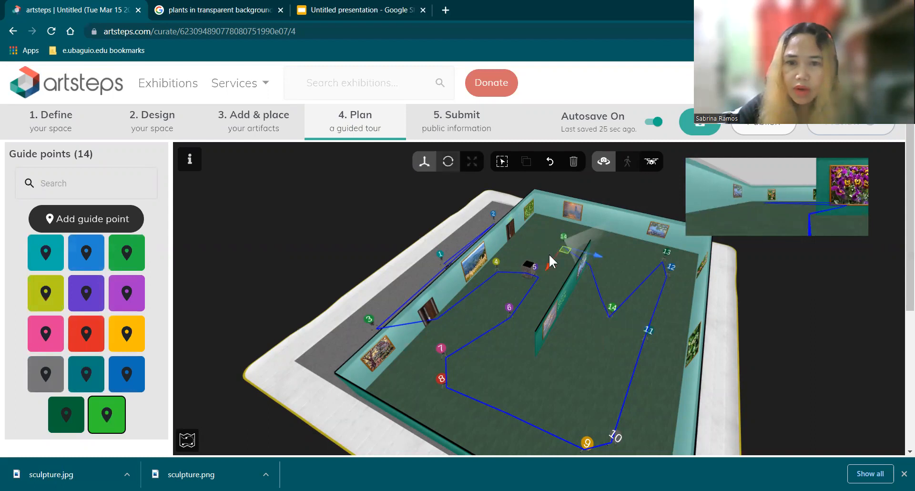
left_click(549, 254)
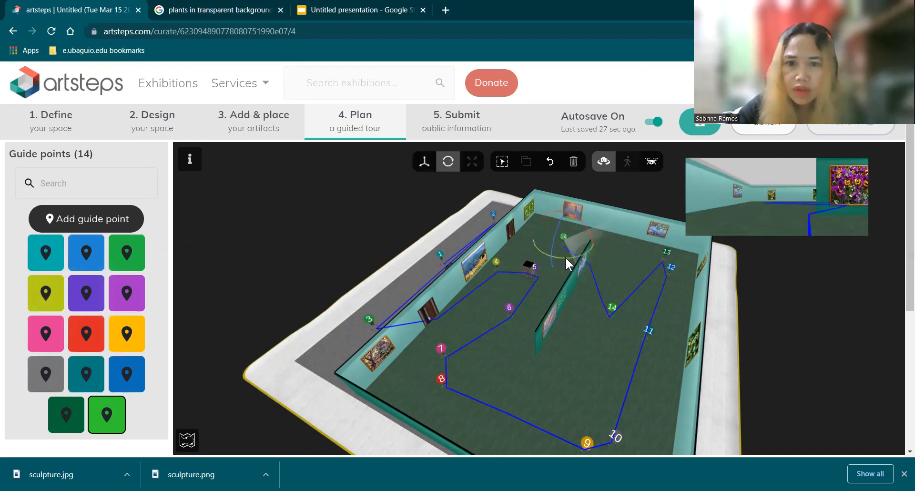
left_click_drag(583, 230, 572, 255)
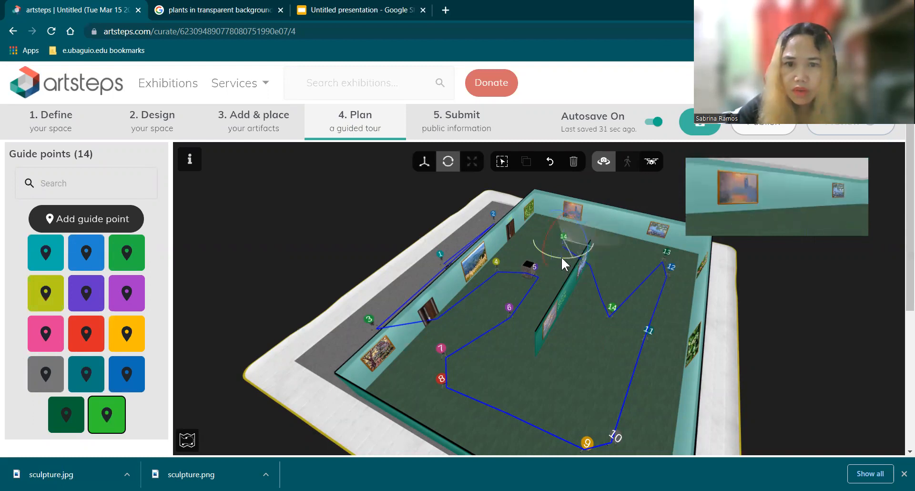
left_click_drag(587, 253, 575, 255)
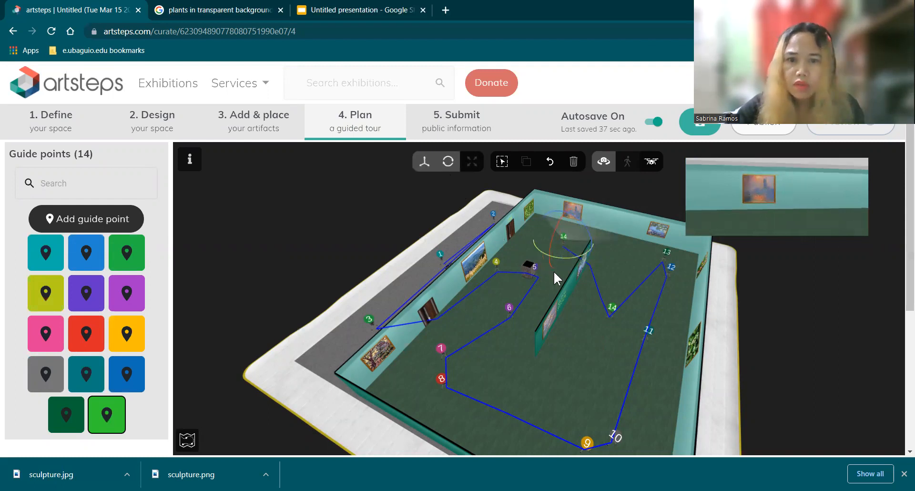
left_click_drag(547, 266, 555, 257)
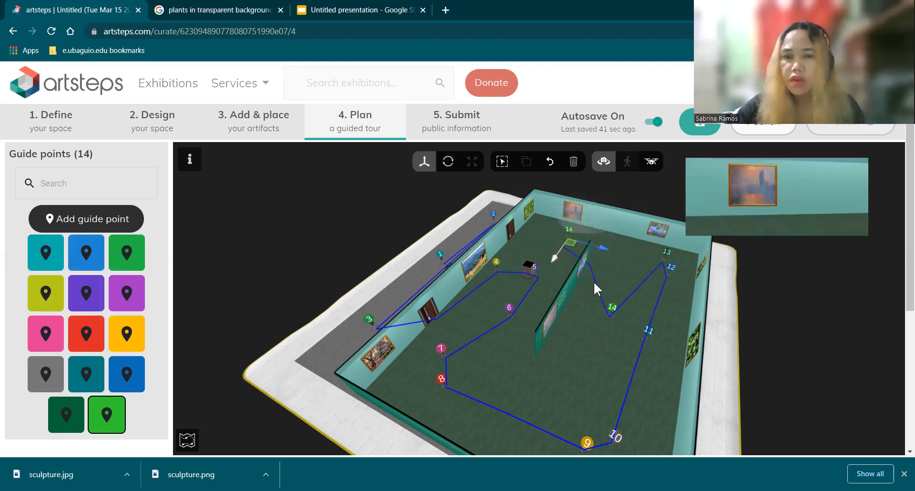
left_click(587, 340)
Step: Add a visible guide point with the title "art 16" and the description "art 16"
left_click_drag(542, 330, 606, 222)
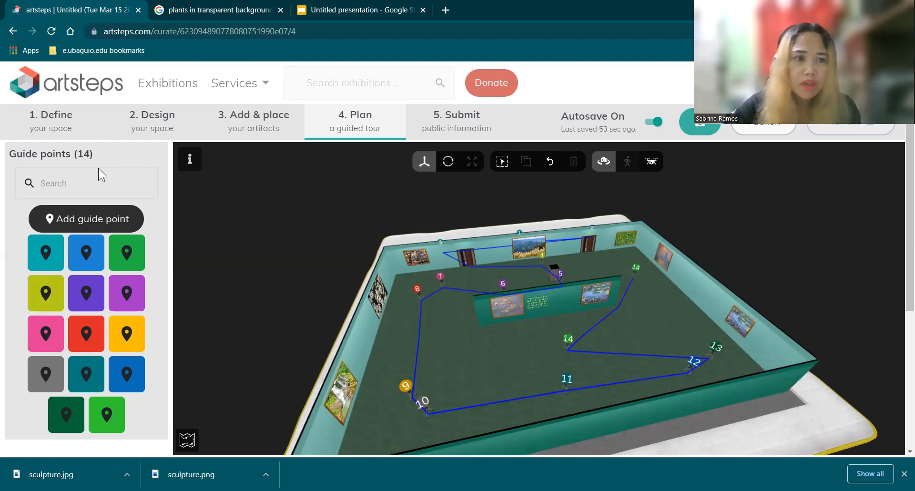
left_click(86, 220)
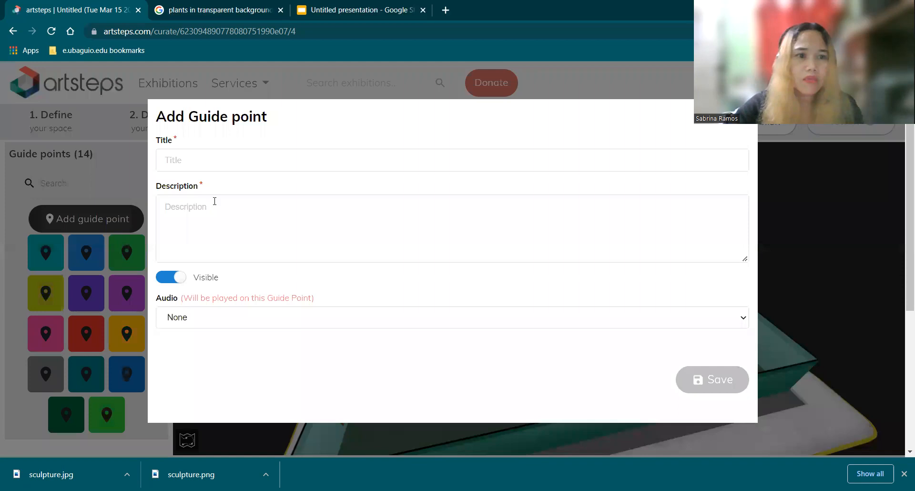
left_click(202, 166)
type("a")
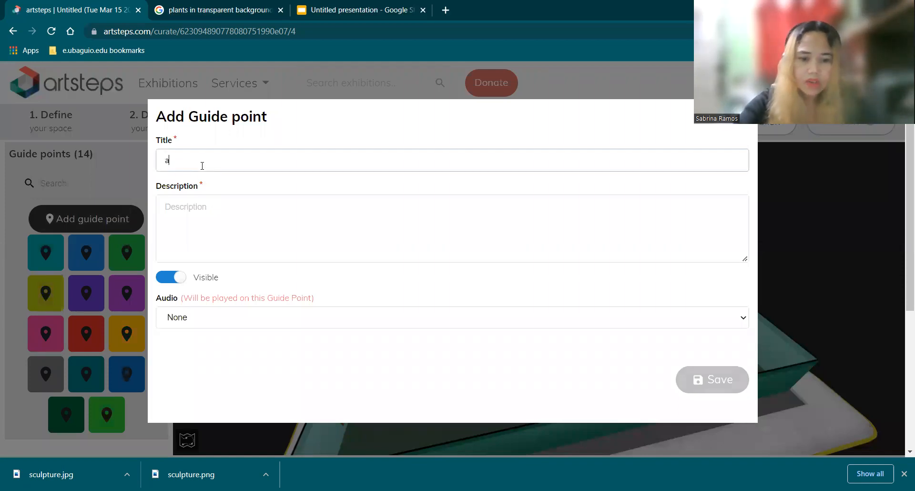
type("rt 16")
left_click(197, 221)
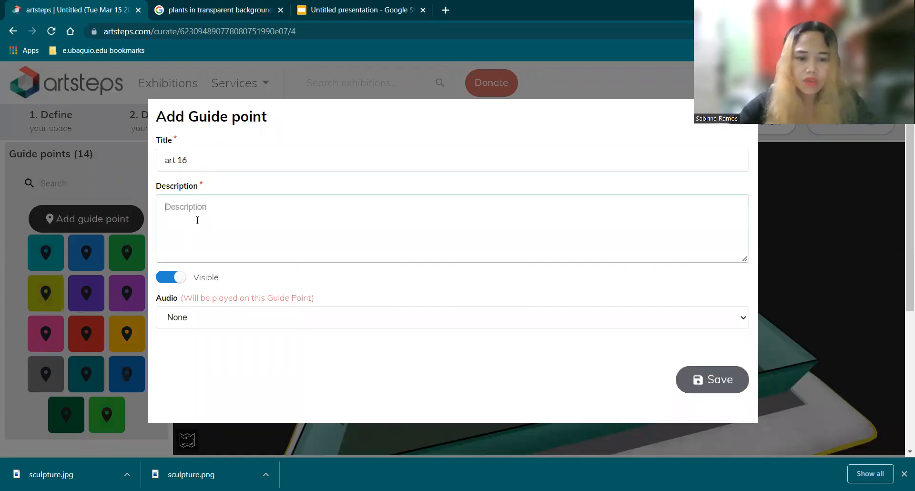
type("art ")
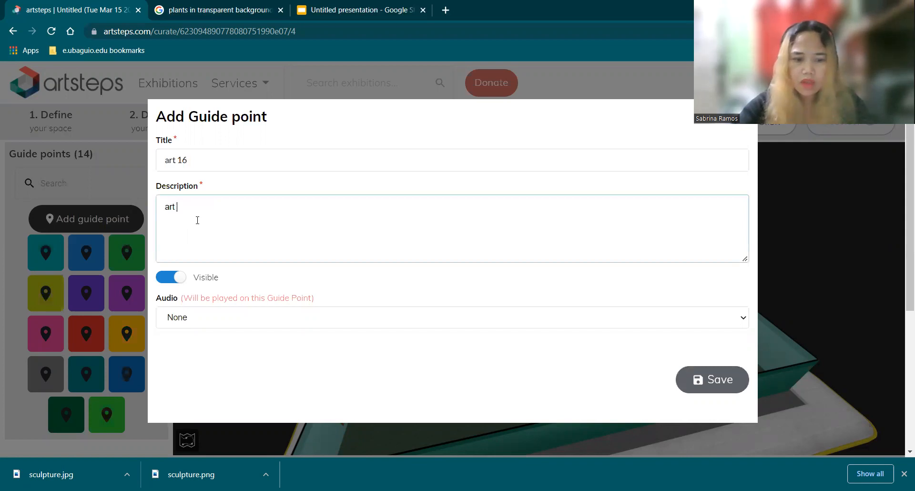
type("16")
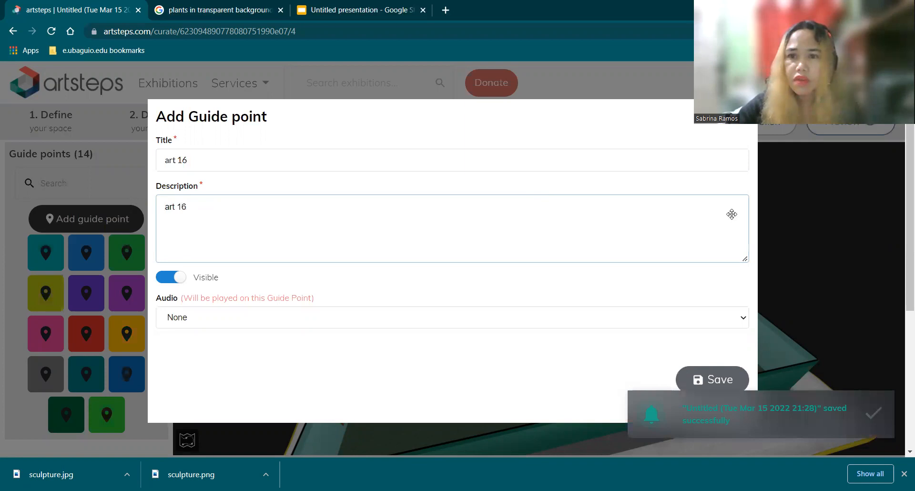
left_click(710, 377)
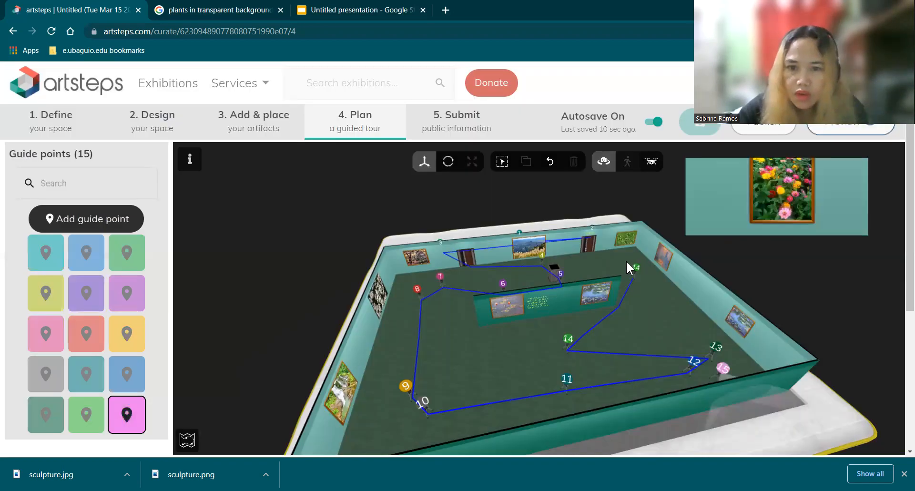
Step: Place the "art 16" guide point beside the "art 15" one, then rotate and move it to face the green plant picture beside the exit
left_click(628, 268)
left_click_drag(628, 269, 625, 267)
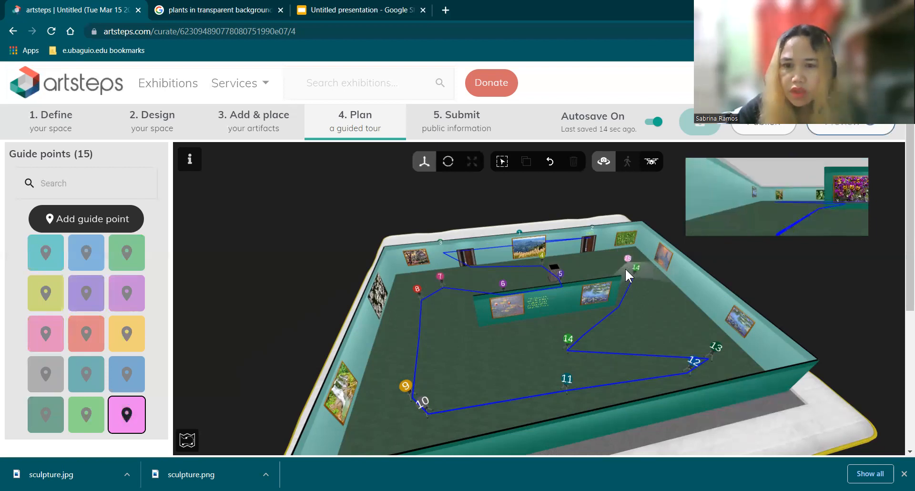
left_click(625, 268)
left_click(448, 162)
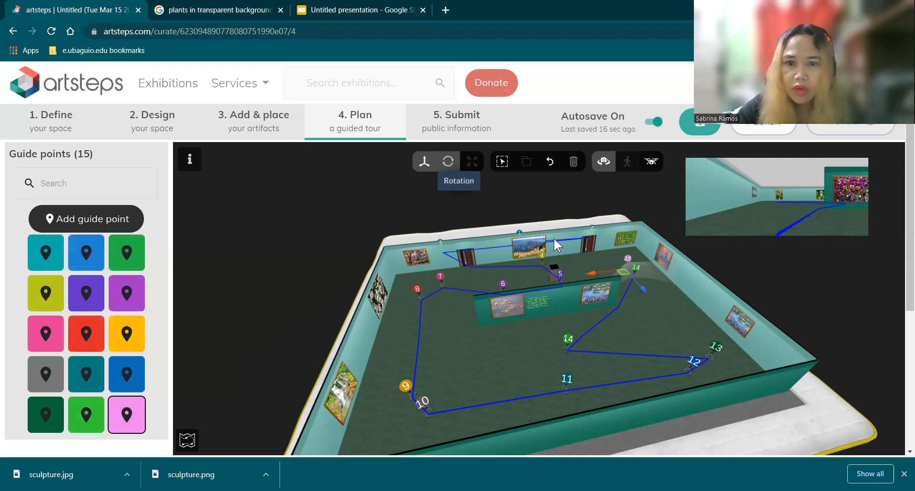
left_click_drag(642, 275, 554, 240)
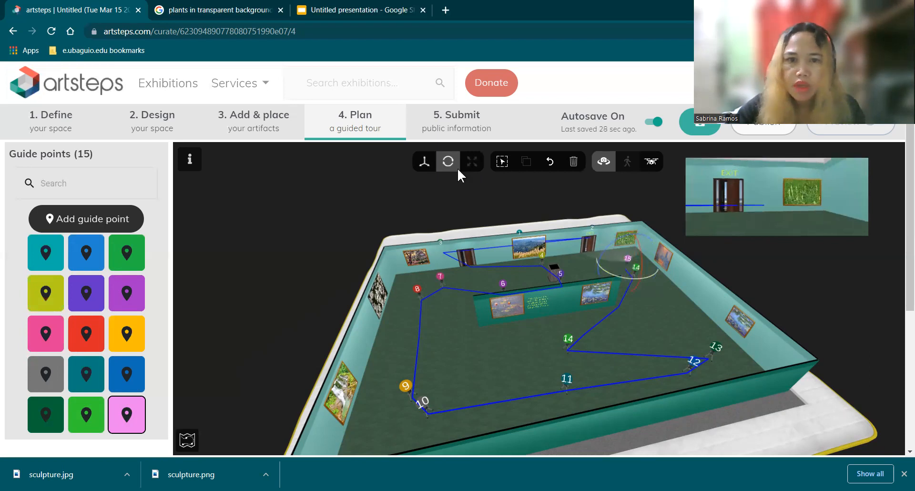
left_click_drag(643, 286, 636, 276)
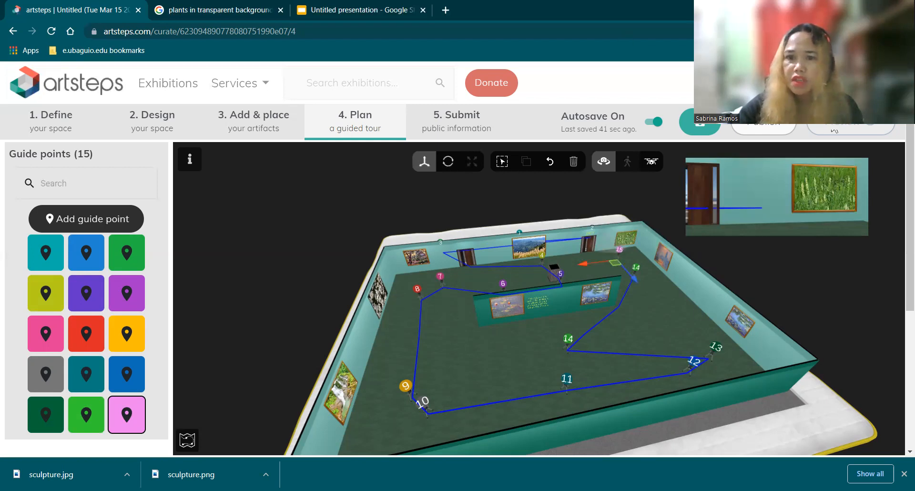
left_click(681, 315)
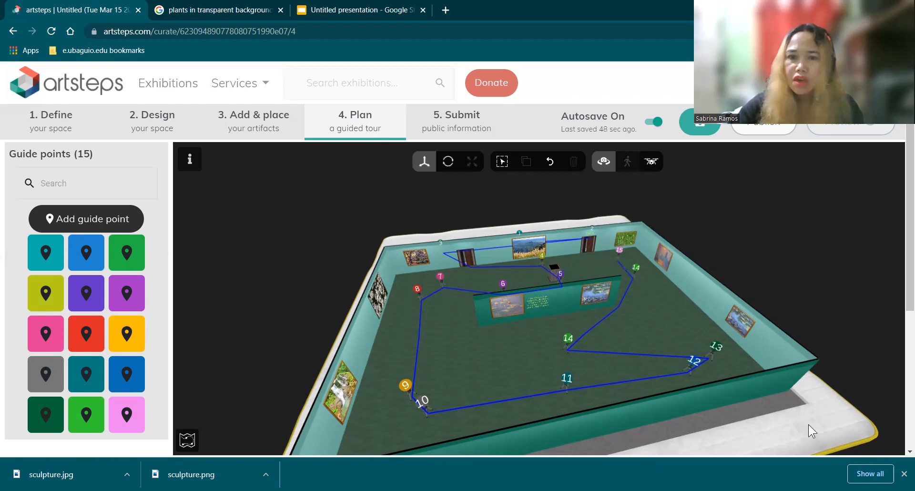
Step: Inspect the tour path from the front of the exhibit and open the exhibition preview
left_click_drag(809, 424, 581, 367)
mouse_move(656, 370)
left_mouse_down()
mouse_move(679, 367)
mouse_move(643, 366)
left_mouse_up()
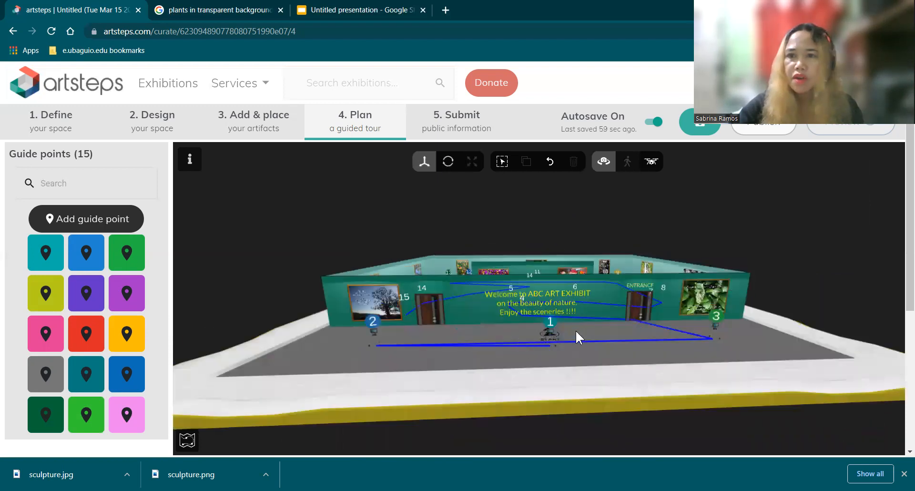
left_click(551, 332)
left_click(838, 125)
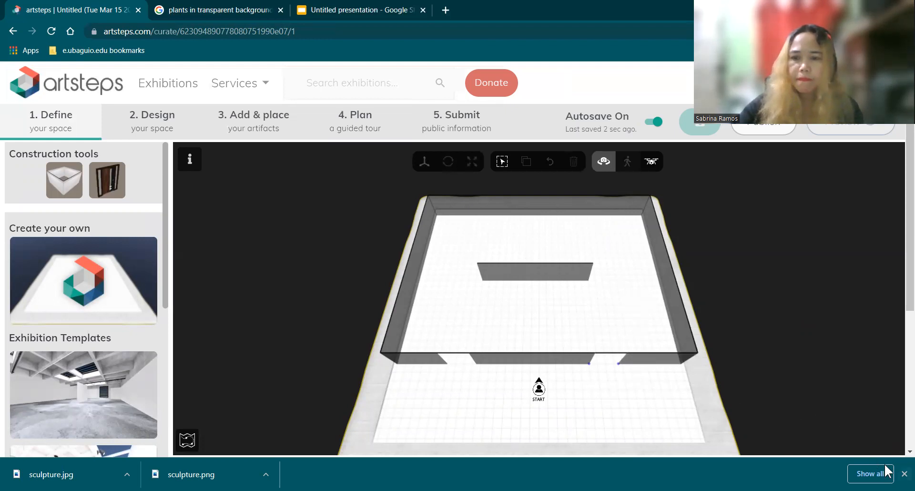
Step: Dismiss the browser's downloads bar and start publishing the exhibition
left_click(904, 474)
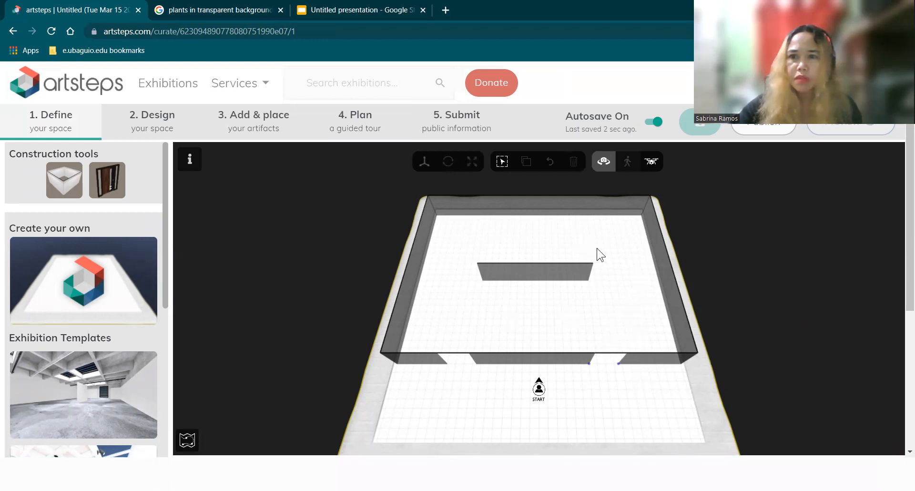
left_click(765, 126)
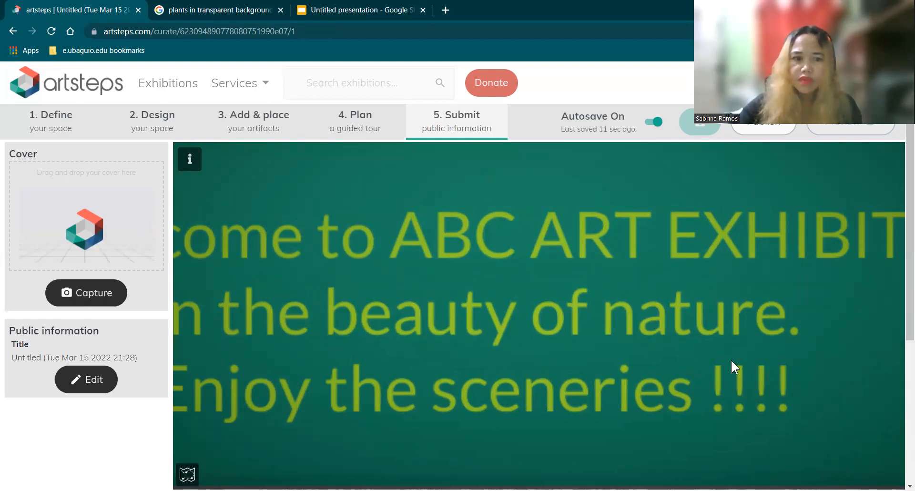
Step: Look around the welcome wall and the entrance area in the exhibition's 3D view
left_click_drag(634, 356, 707, 368)
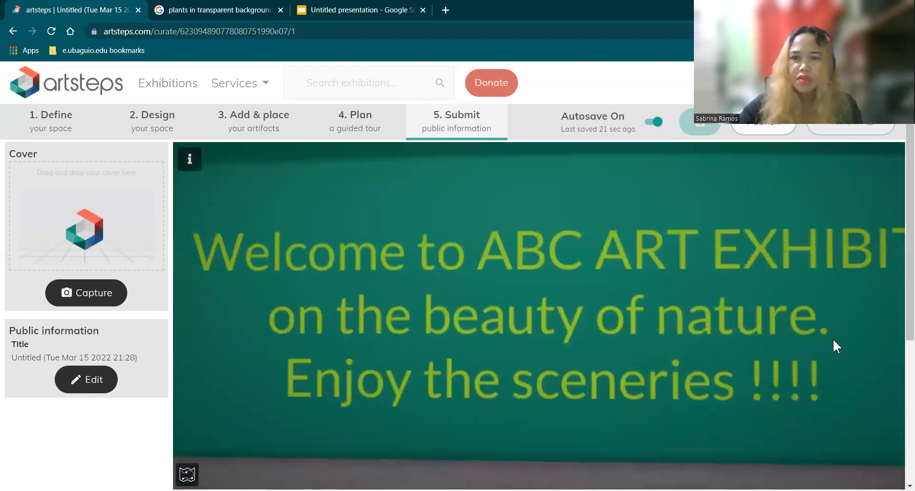
left_click_drag(833, 338, 829, 326)
left_click_drag(767, 331, 738, 373)
left_click(771, 359)
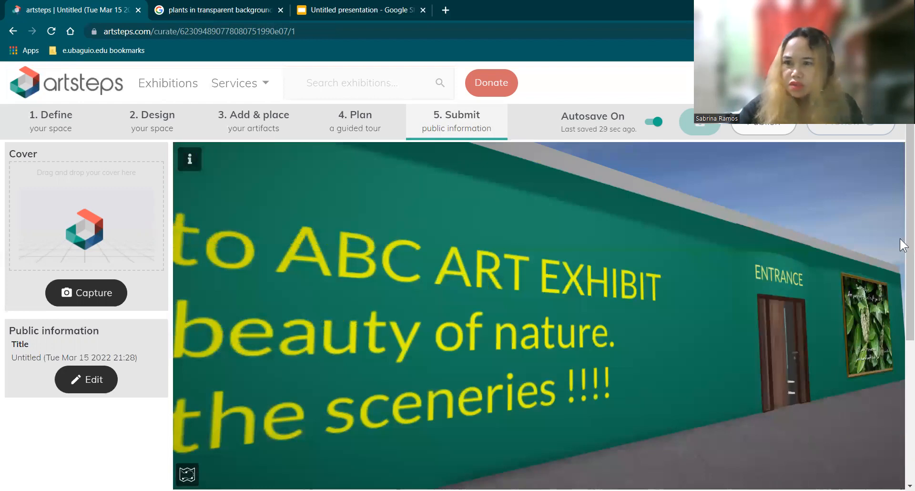
scroll(647, 310, "down", 1)
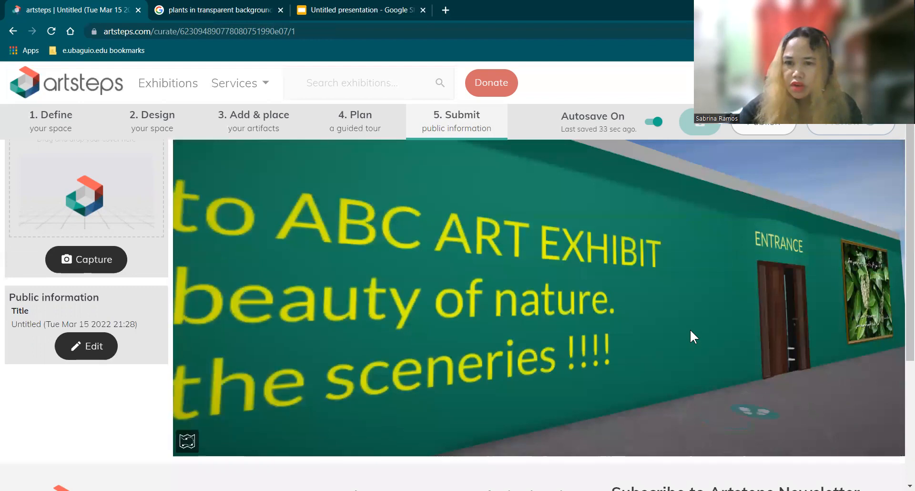
left_click_drag(596, 367, 439, 319)
left_click_drag(505, 302, 485, 276)
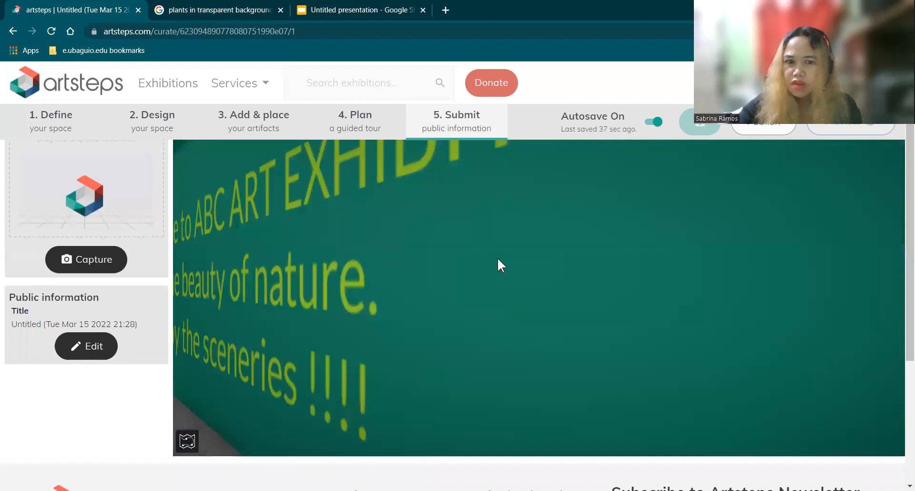
left_click(496, 258)
left_click_drag(403, 398, 574, 320)
left_click_drag(621, 347, 433, 369)
left_click_drag(514, 361, 557, 358)
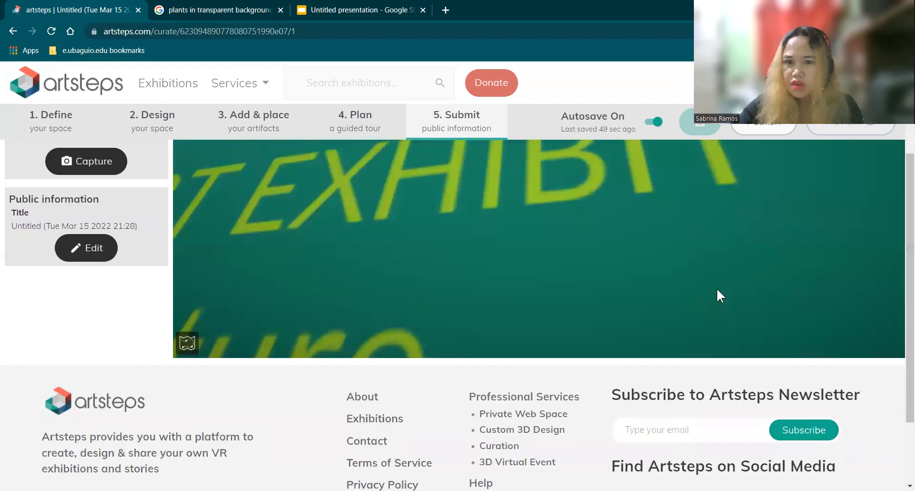
Step: Examine the welcome text on the exhibit's green front wall up close in the 3D view
scroll(744, 324, "down", 2)
left_click_drag(712, 287, 732, 279)
left_click(767, 334)
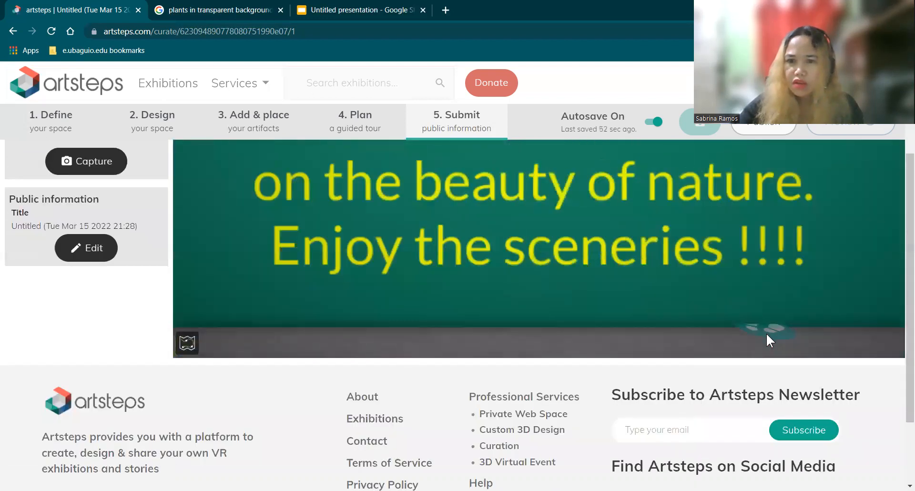
left_click(768, 330)
left_click(768, 330)
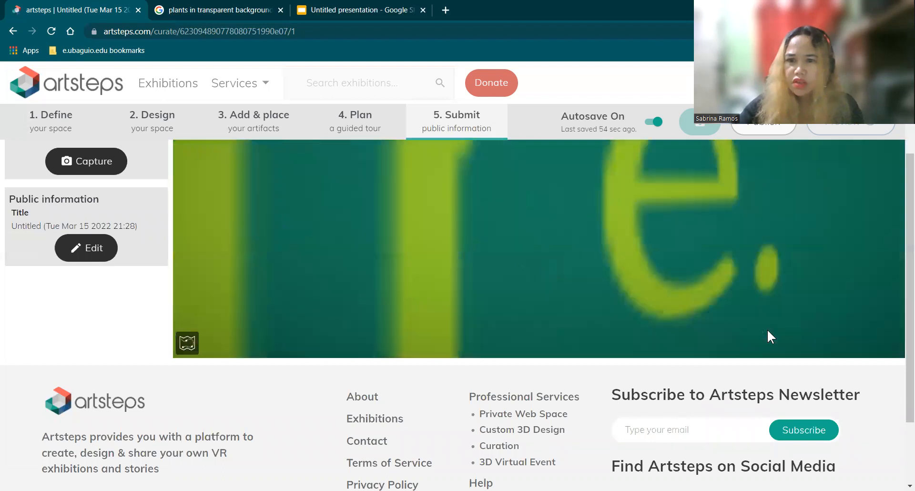
key("Left")
key("Left")
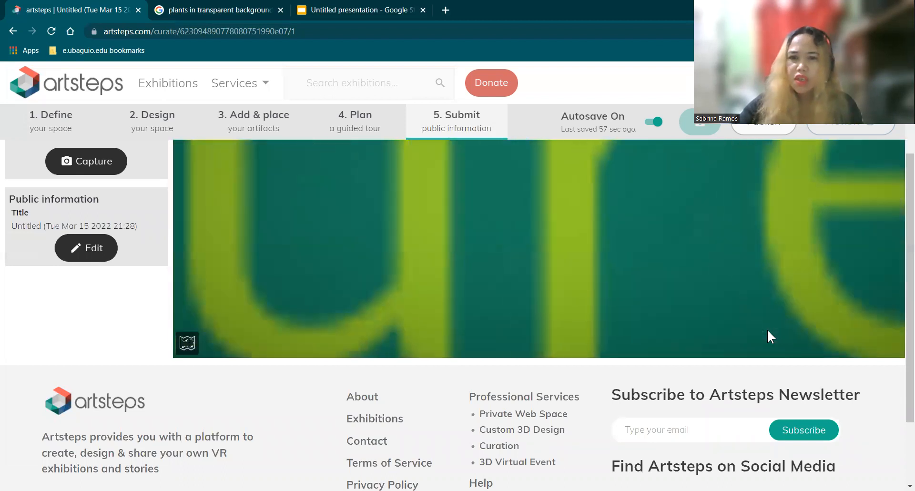
key("Left")
key("Left")
key("Left")
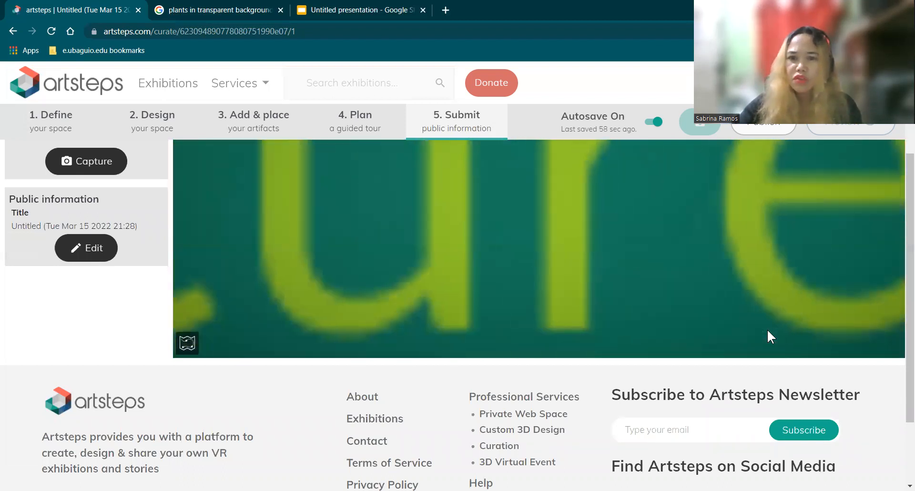
key("Left")
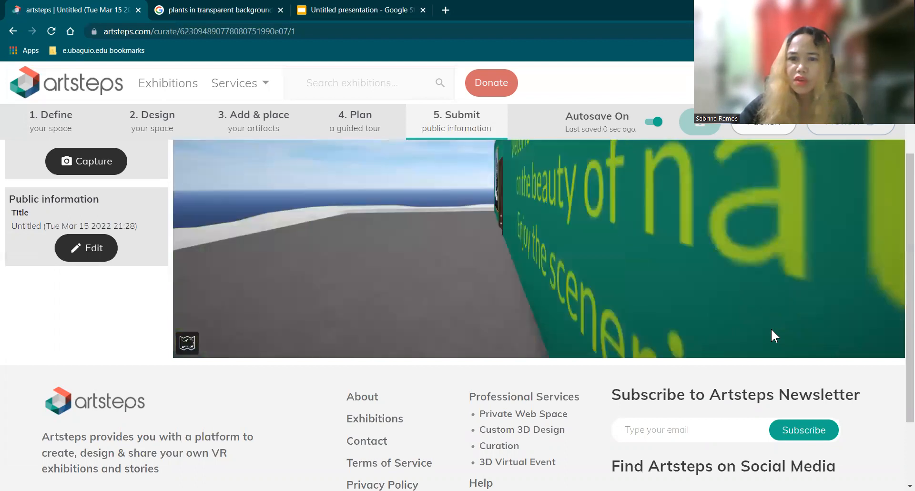
left_click(777, 326)
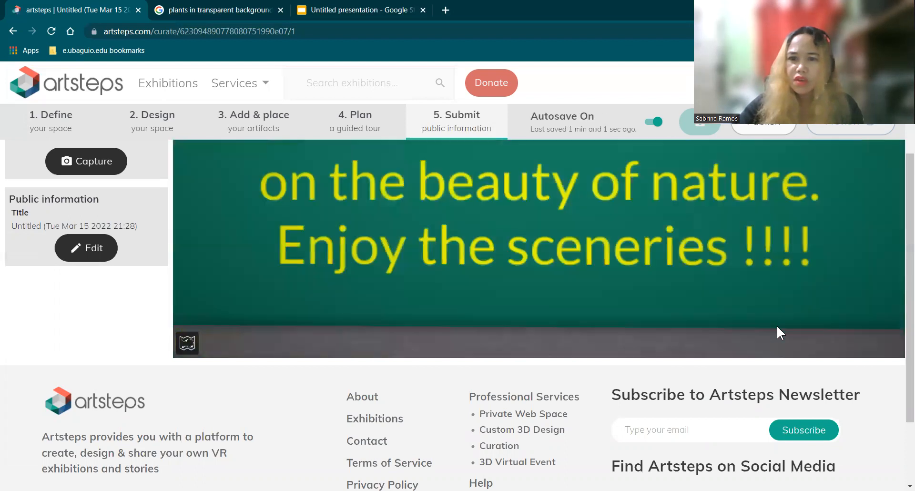
Step: Walk along the front wall from the welcome text to the entrance door in the 3D view
left_click(800, 302)
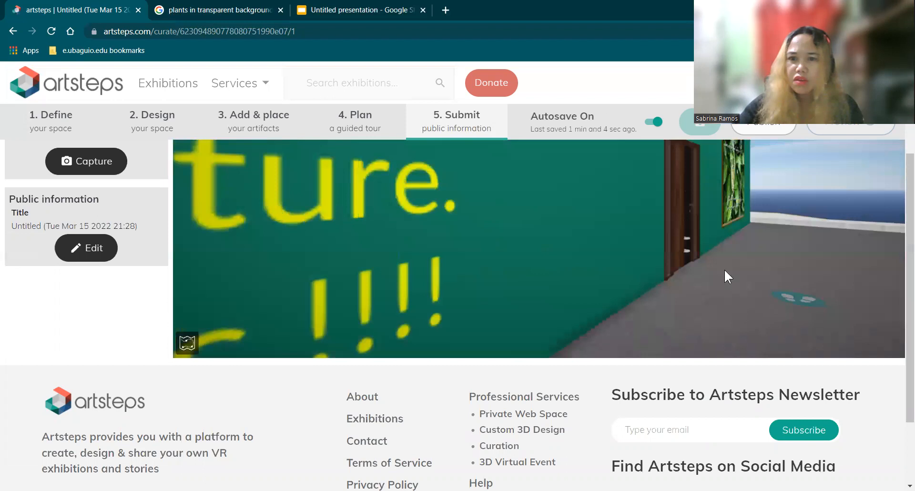
left_click(705, 259)
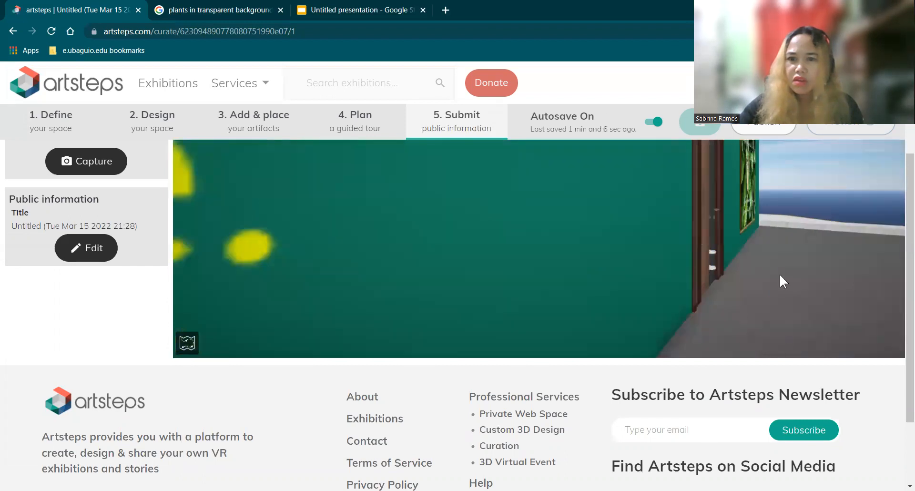
left_click(728, 253)
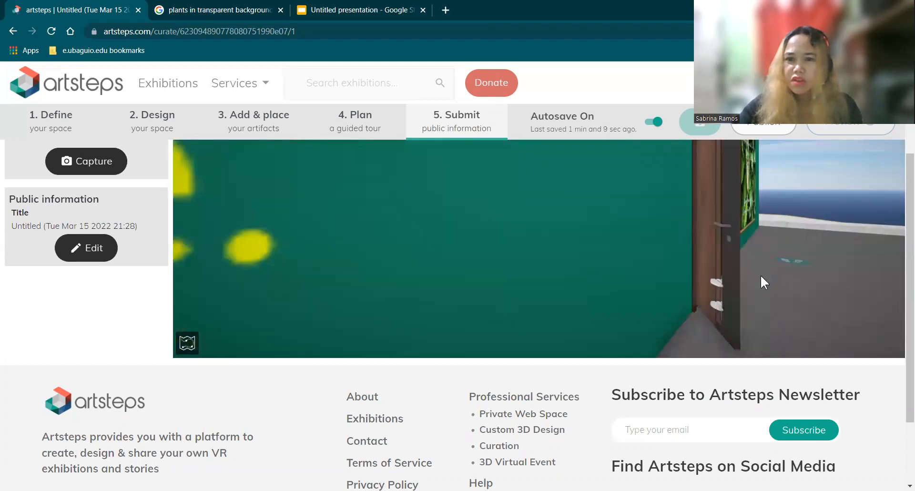
left_click(736, 301)
left_click_drag(662, 324, 676, 336)
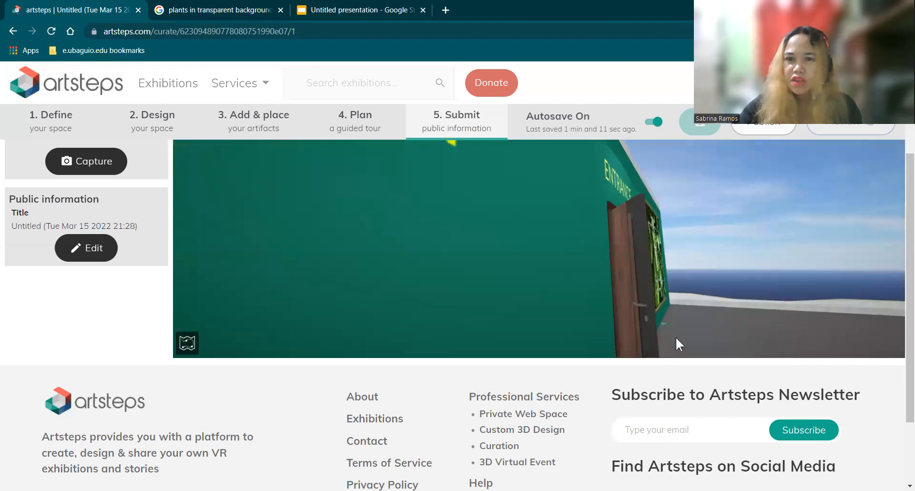
left_click(648, 335)
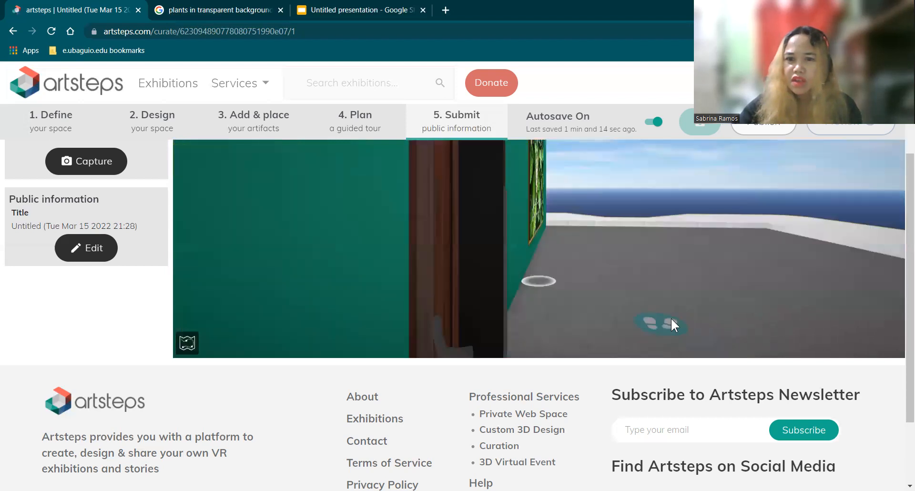
Step: Inspect the leafy quote picture beside the entrance, then turn back to face the entrance door
left_click_drag(578, 352, 614, 313)
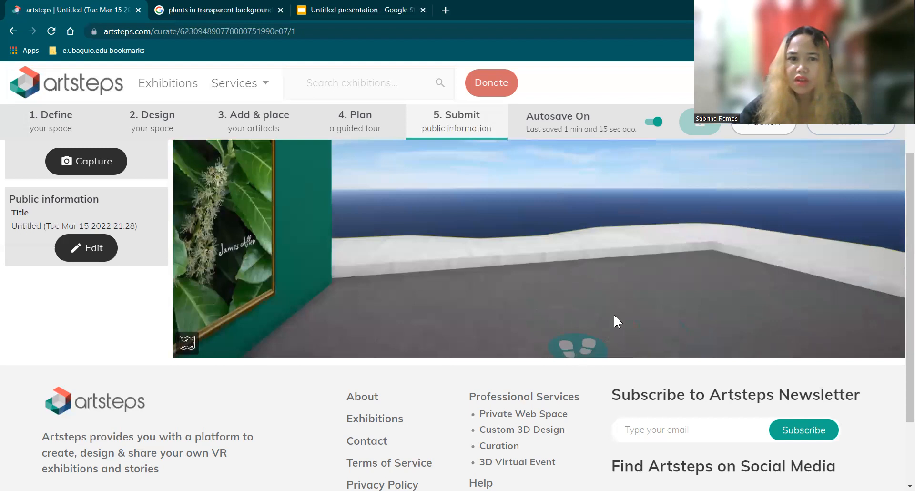
left_click_drag(741, 295, 758, 311)
mouse_move(803, 327)
left_mouse_down()
mouse_move(797, 293)
mouse_move(811, 317)
mouse_move(794, 302)
mouse_move(797, 264)
left_mouse_up()
mouse_move(810, 302)
left_mouse_down()
mouse_move(799, 335)
mouse_move(769, 349)
mouse_move(781, 286)
left_mouse_up()
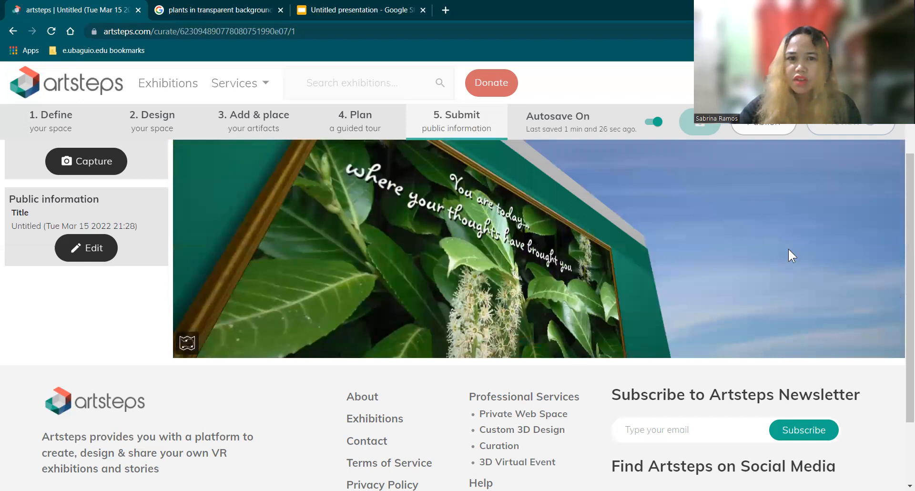
left_click_drag(789, 248, 708, 314)
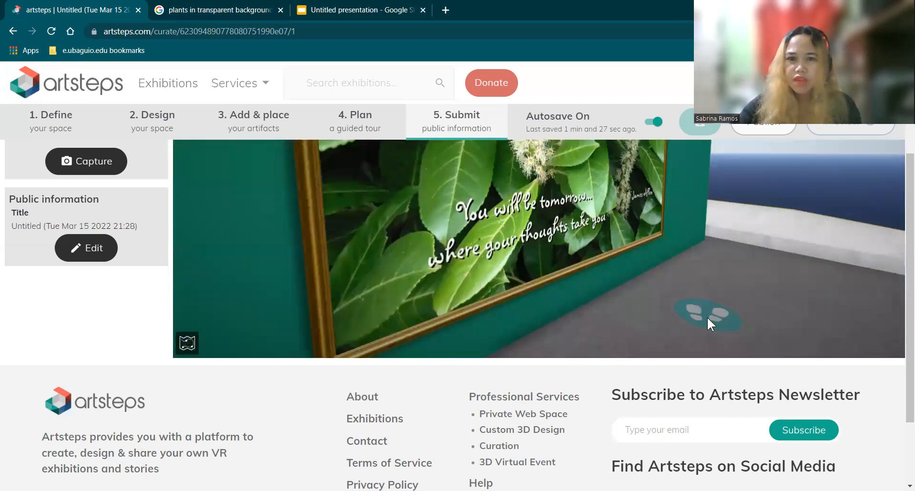
left_click(707, 316)
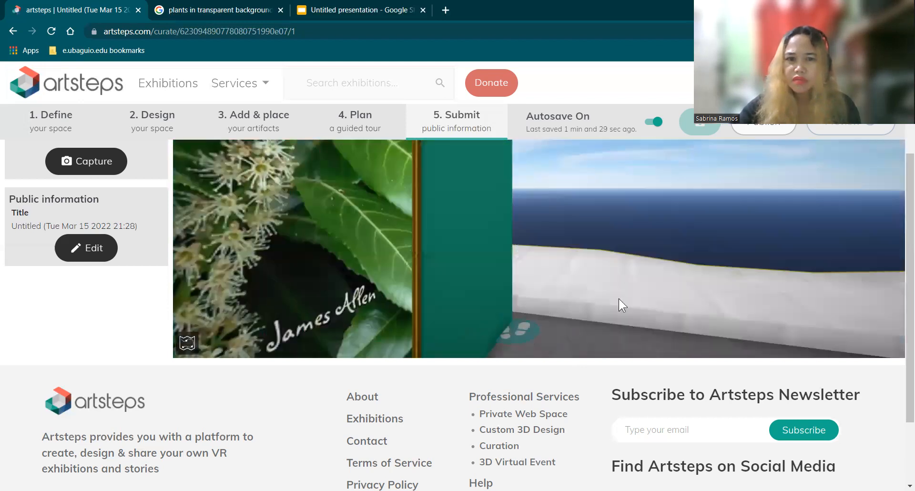
left_click_drag(619, 298, 545, 265)
left_click_drag(616, 353, 680, 331)
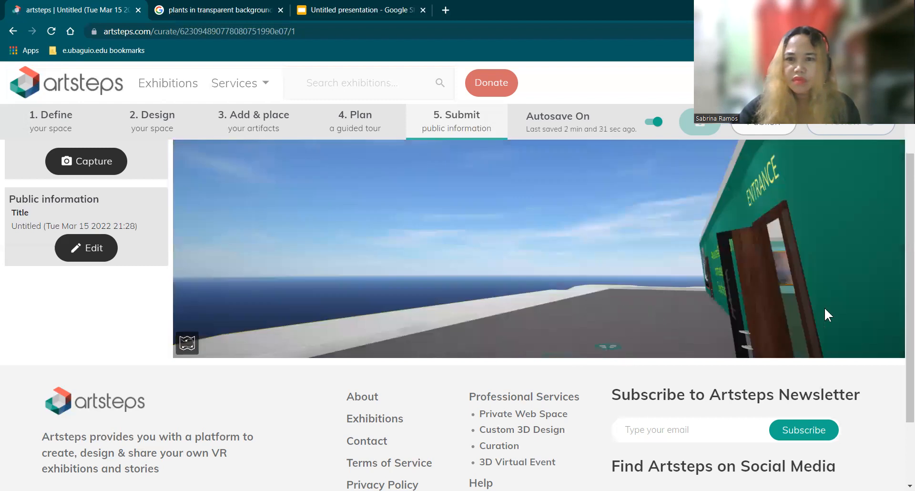
Step: Walk through the entrance into the gallery and approach the sunset painting on the light teal wall
left_click_drag(835, 307, 793, 321)
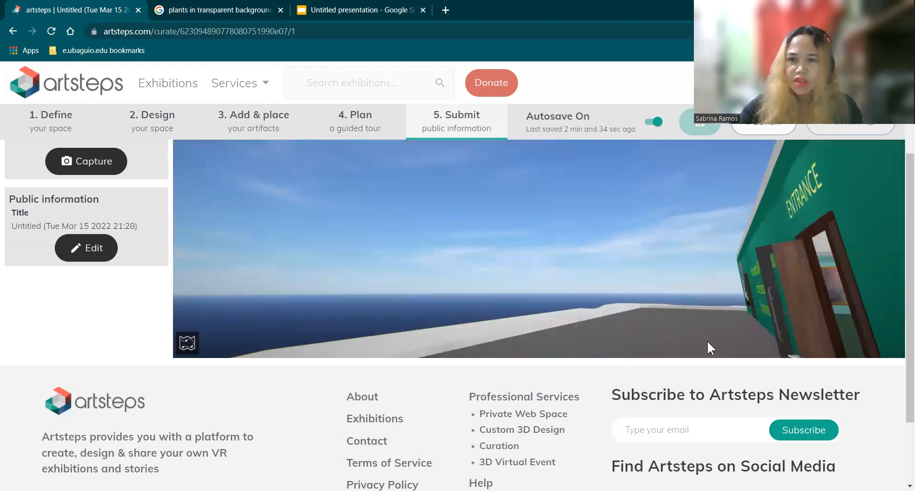
left_click_drag(708, 340, 687, 340)
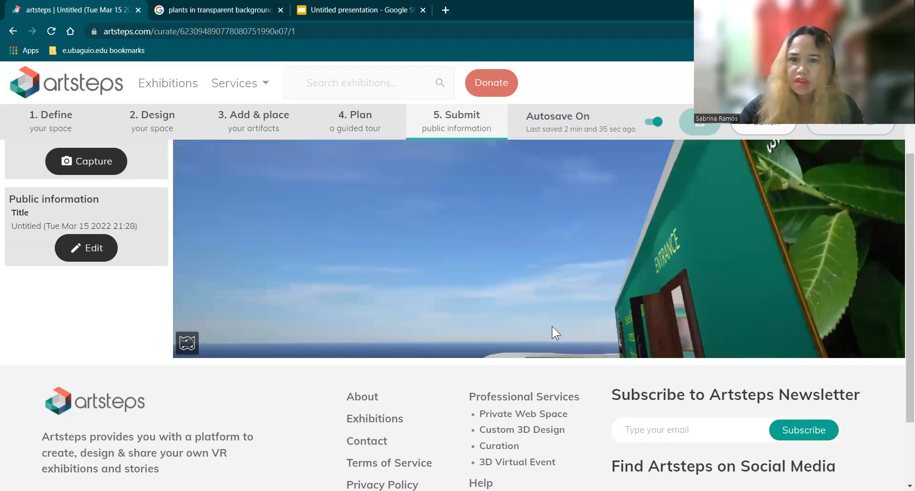
left_click(601, 340)
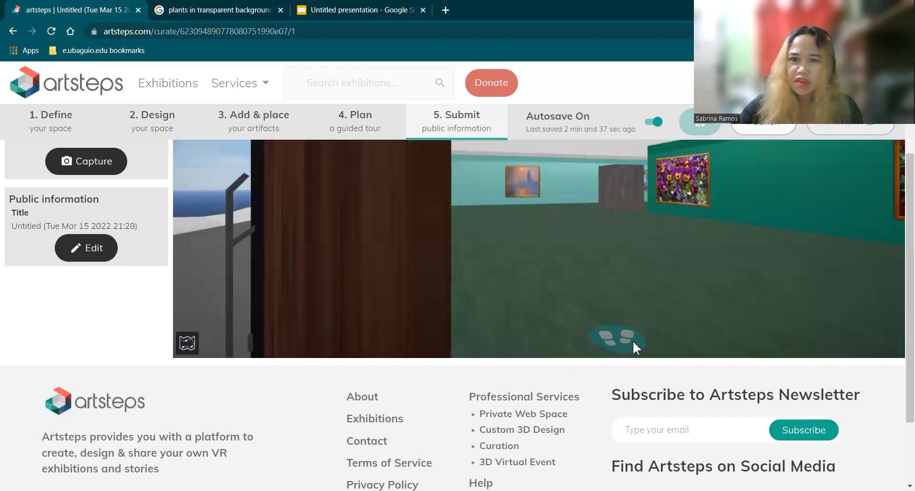
left_click(633, 340)
left_click(630, 344)
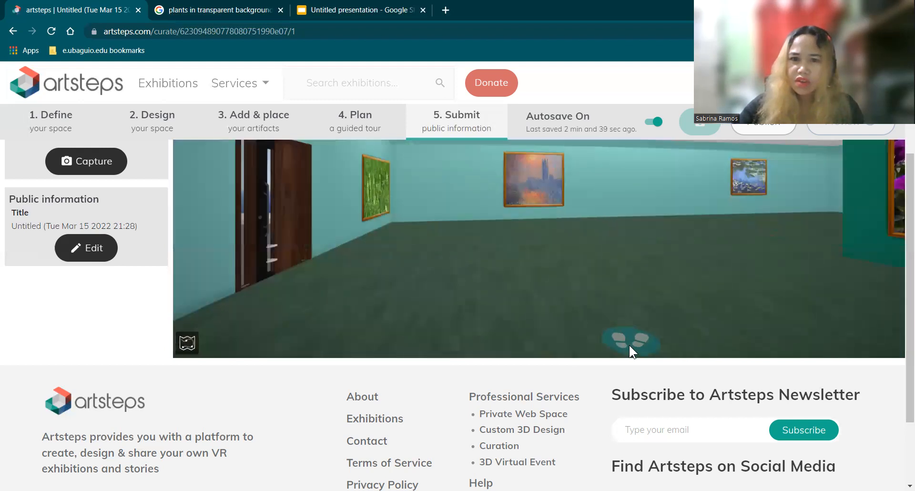
left_click(629, 345)
left_click(582, 357)
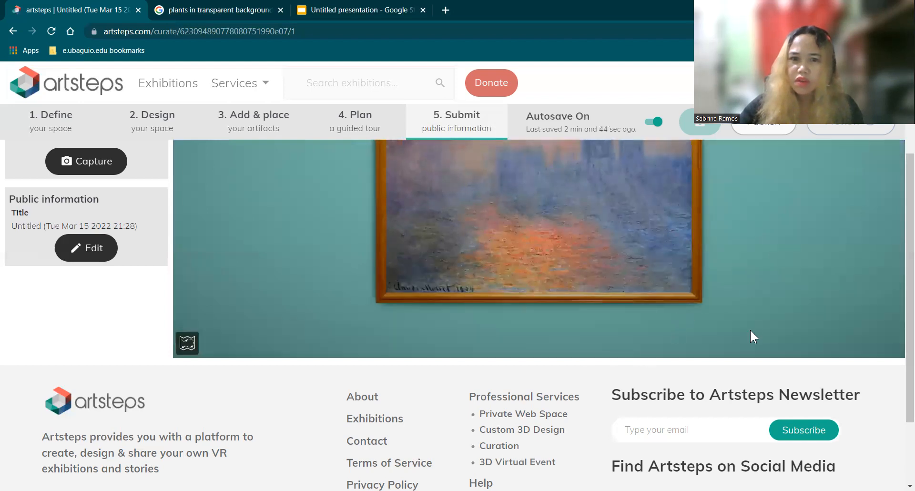
Step: Look around the gallery from the sunset painting, covering the side walls, the pansy picture and the exit
left_click_drag(591, 225, 379, 278)
left_click_drag(699, 239, 681, 246)
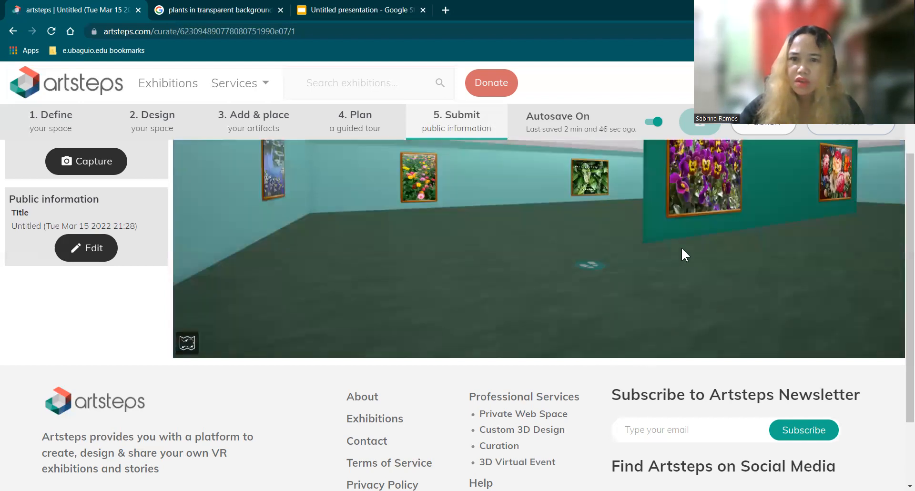
left_click_drag(574, 228, 573, 210)
left_click_drag(573, 270, 566, 269)
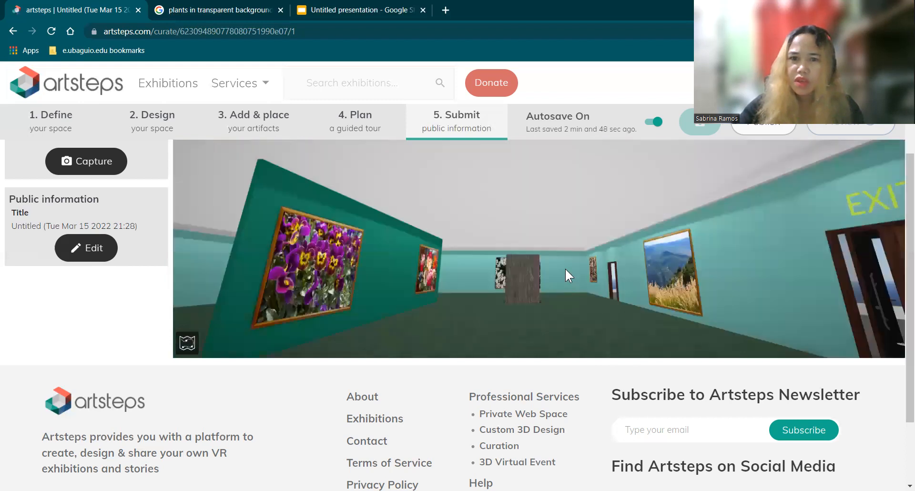
left_click_drag(494, 272, 503, 259)
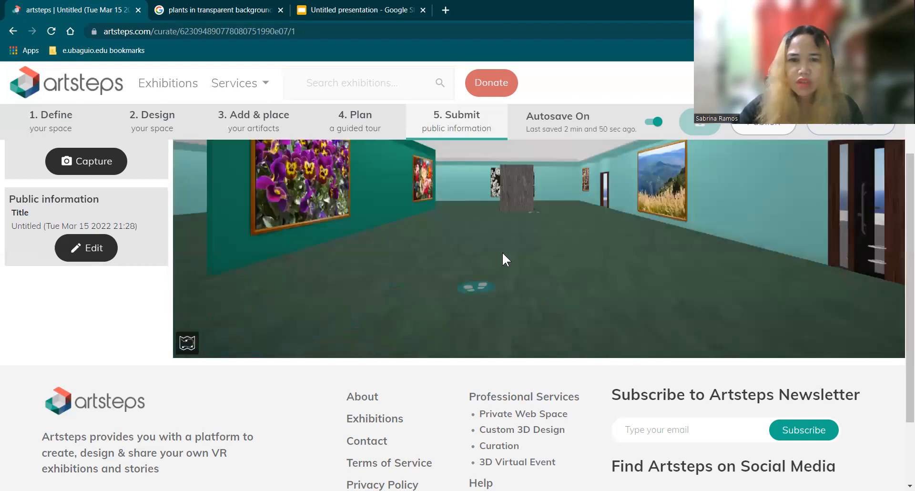
Step: Walk past the wooden pillar toward the white flower picture and inspect the floral painting on the middle wall
left_click(501, 253)
left_click(503, 261)
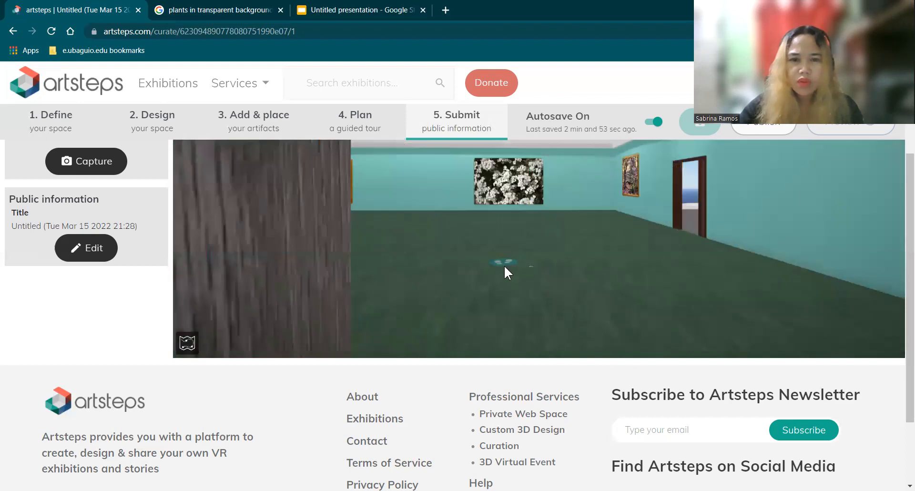
left_click(470, 294)
left_click(471, 295)
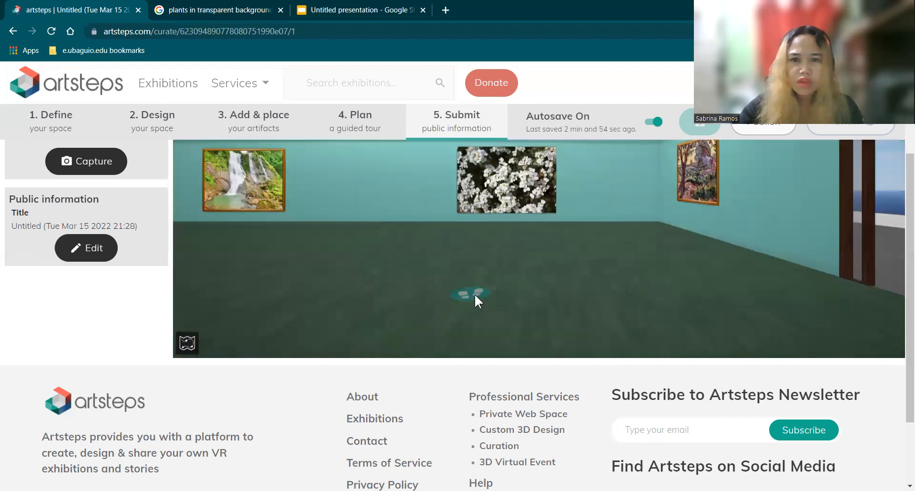
left_click_drag(539, 310, 566, 327)
left_click_drag(372, 319, 504, 278)
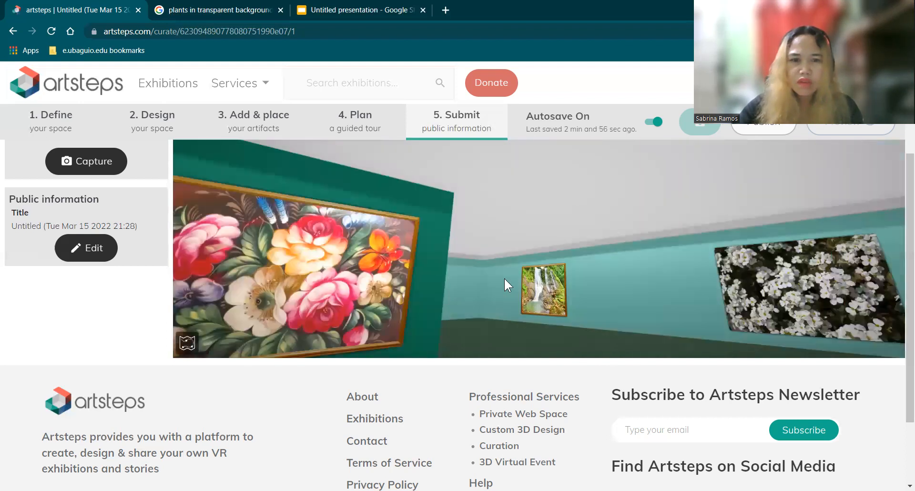
mouse_move(372, 310)
left_mouse_down()
mouse_move(597, 288)
mouse_move(460, 228)
left_mouse_up()
Step: Walk back past the pansy picture and the wooden pillar toward the exit door
left_click_drag(774, 183, 707, 201)
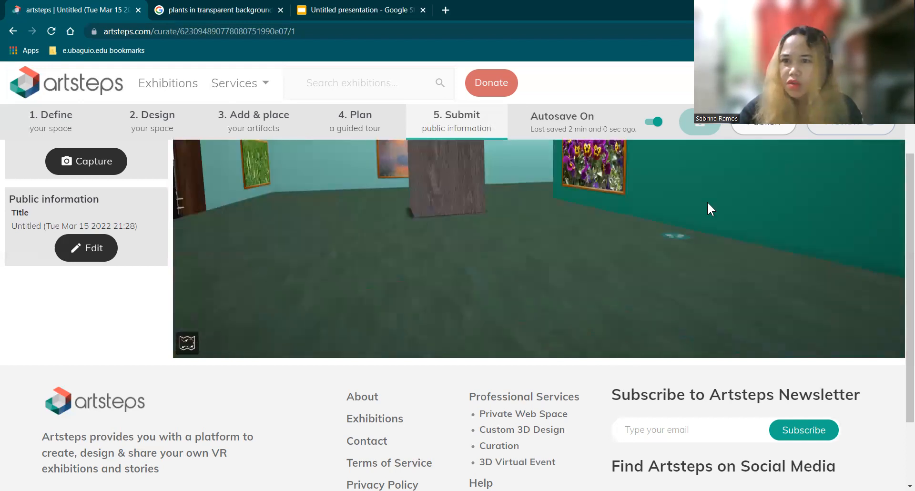
left_click(690, 246)
left_click(734, 243)
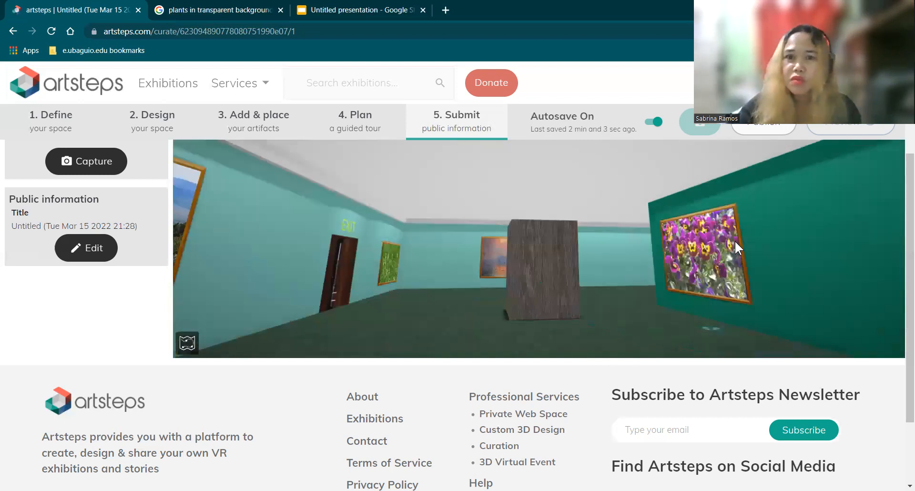
left_click_drag(546, 217, 460, 240)
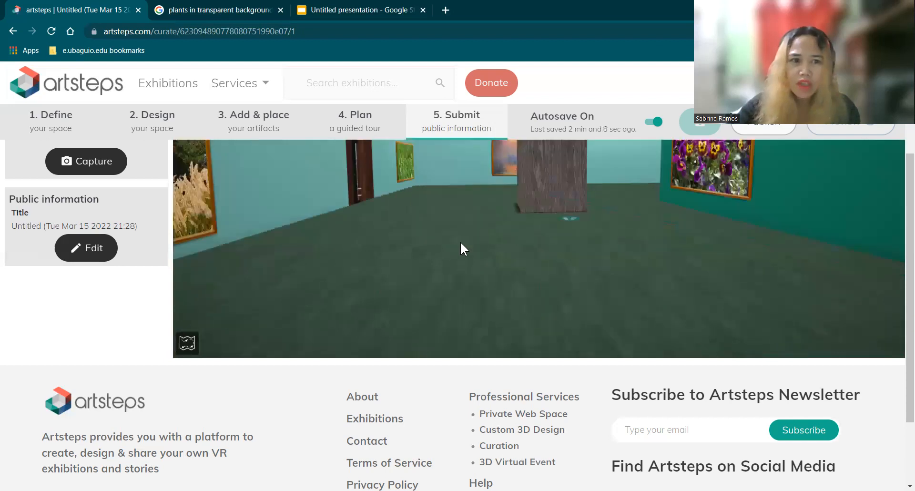
left_click(461, 242)
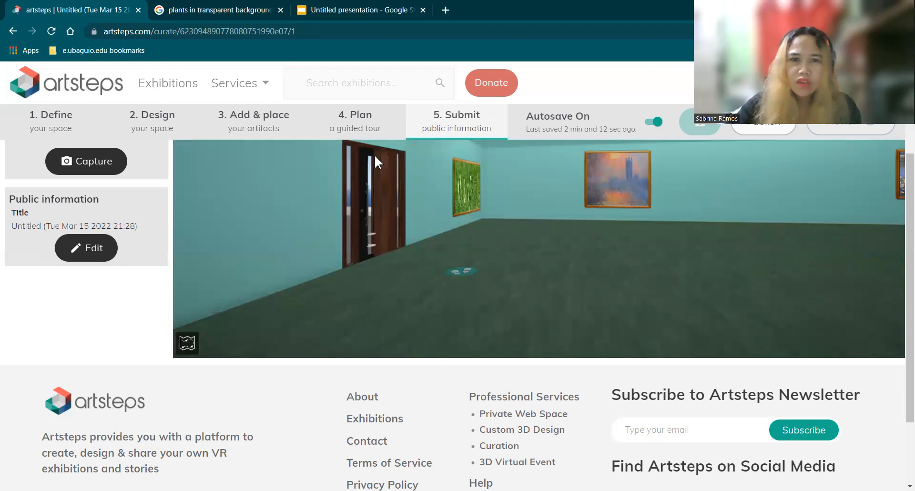
Step: Return to the guided tour plan, open the exhibition preview and start its guided tour
left_click(360, 125)
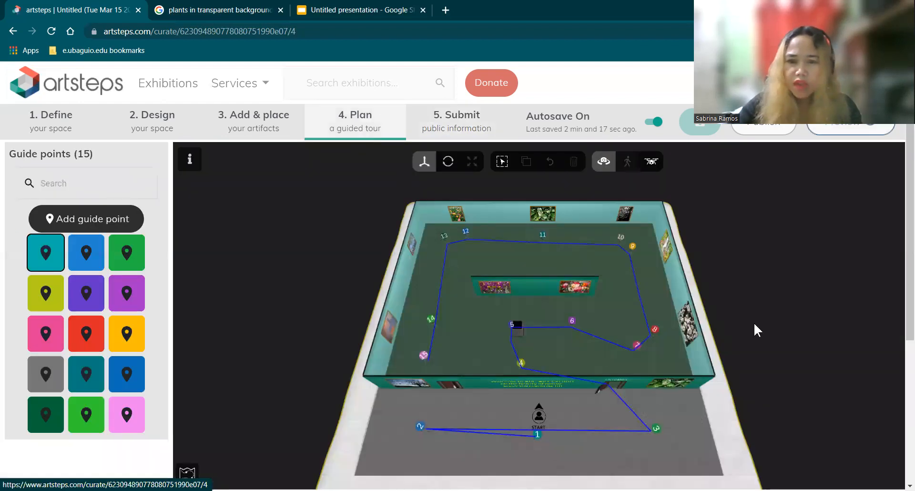
left_click(846, 132)
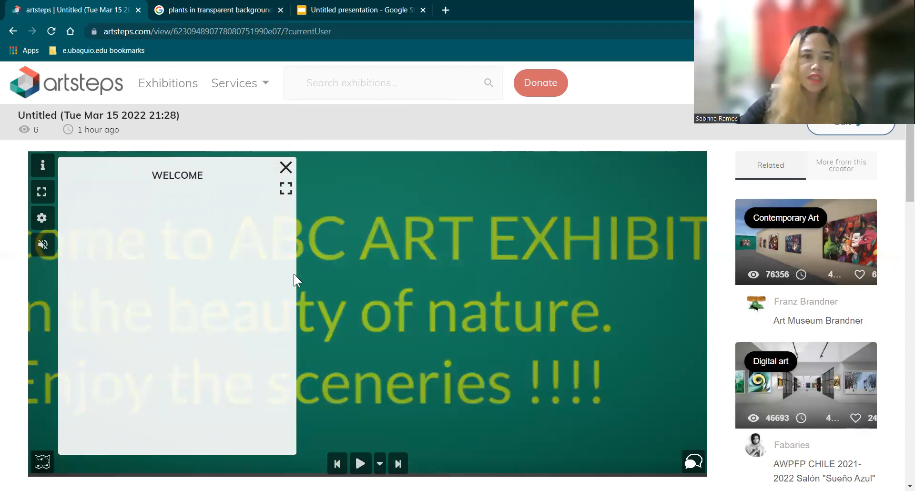
left_click(361, 464)
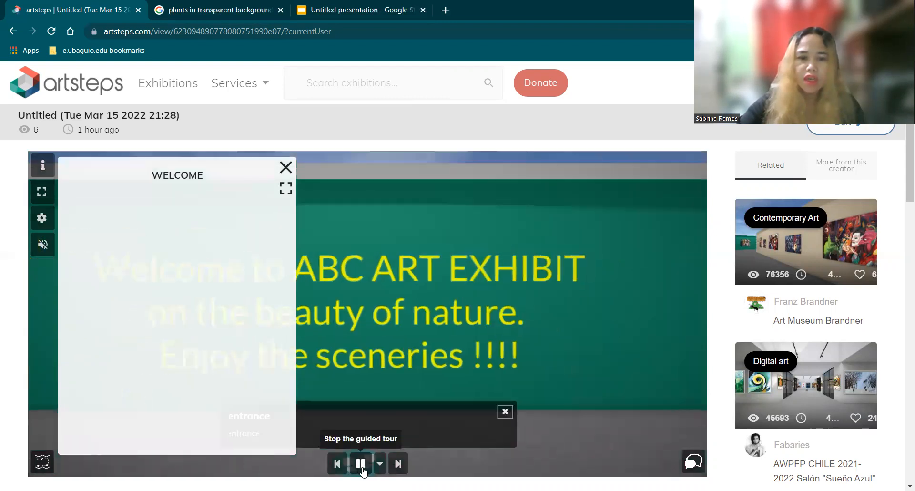
Step: Dismiss the welcome panel and advance the tour through the guide points to the pansy picture, then go back one guide point
left_click(398, 464)
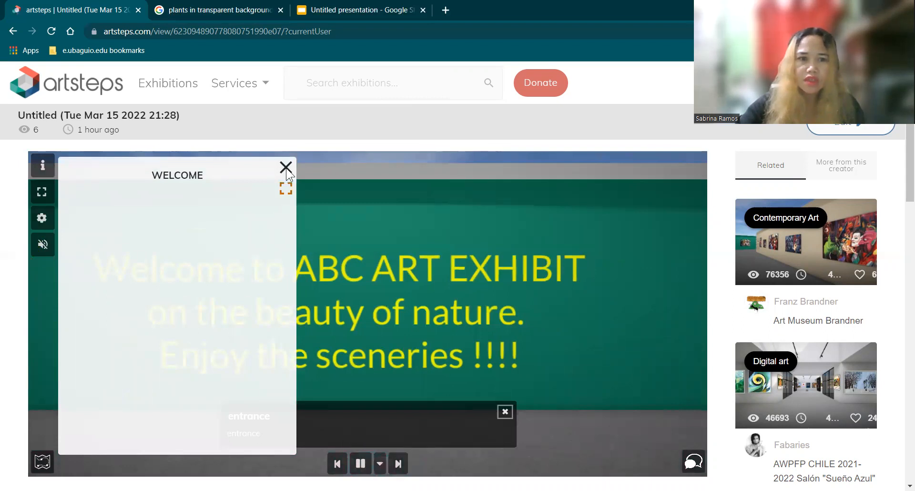
left_click(399, 464)
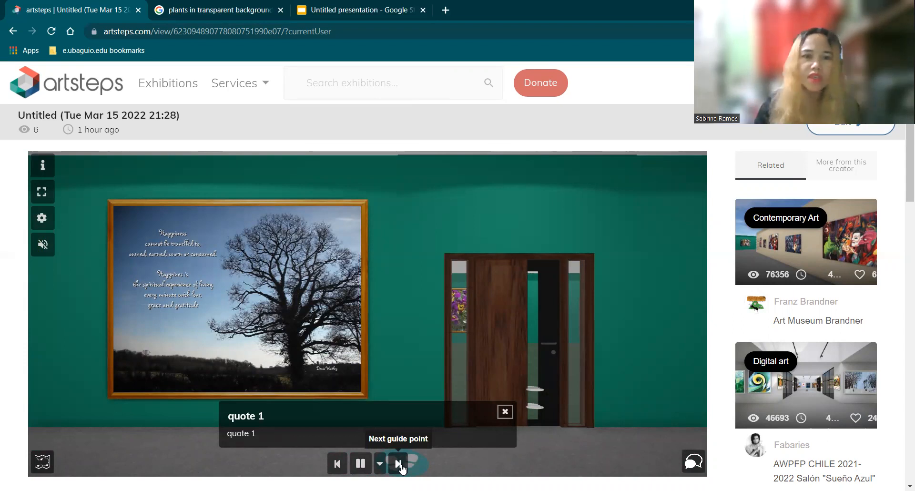
left_click(399, 464)
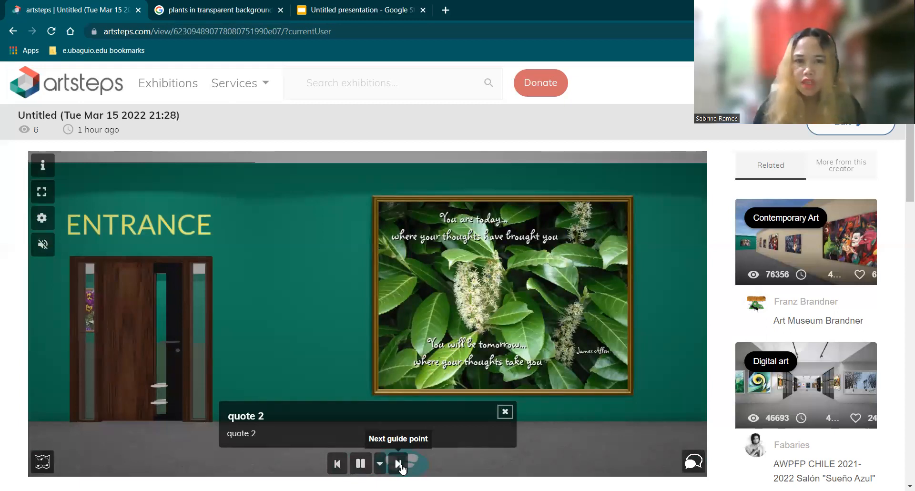
left_click(398, 464)
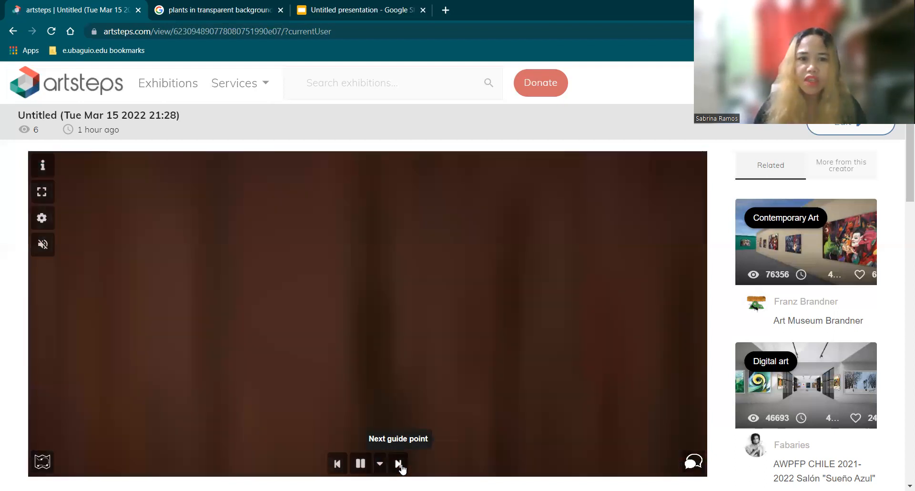
left_click(398, 464)
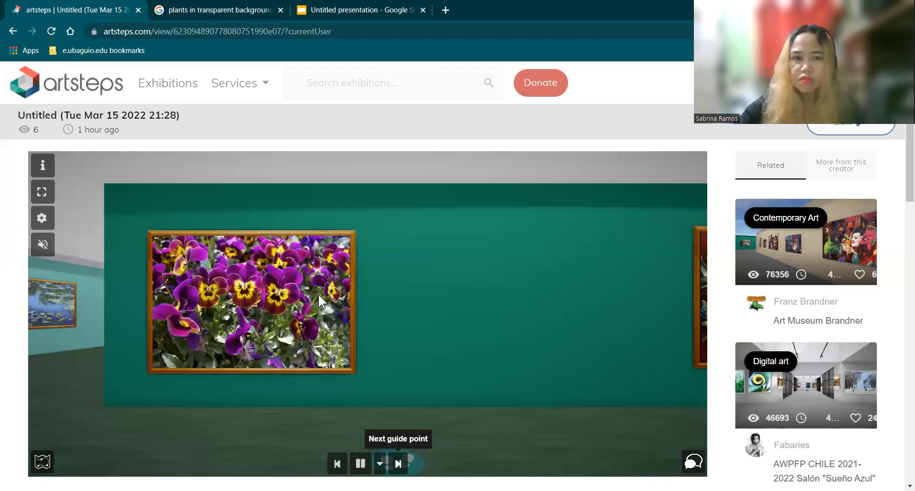
left_click(337, 463)
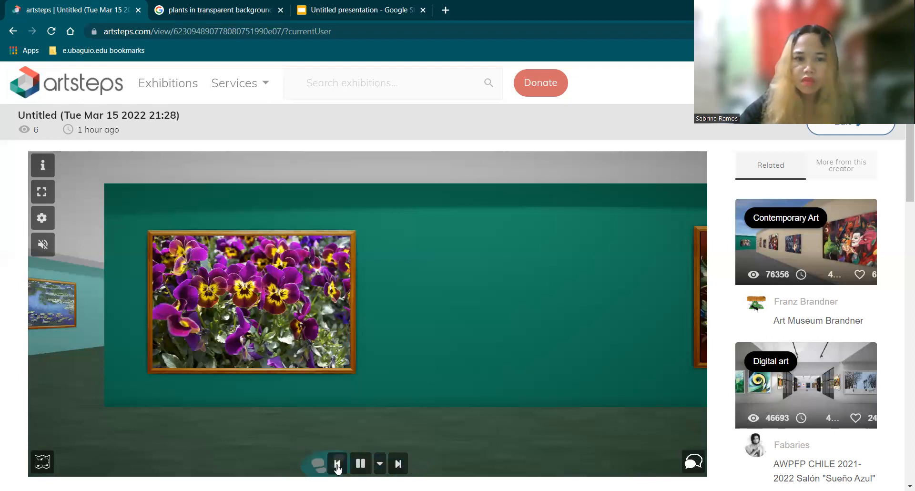
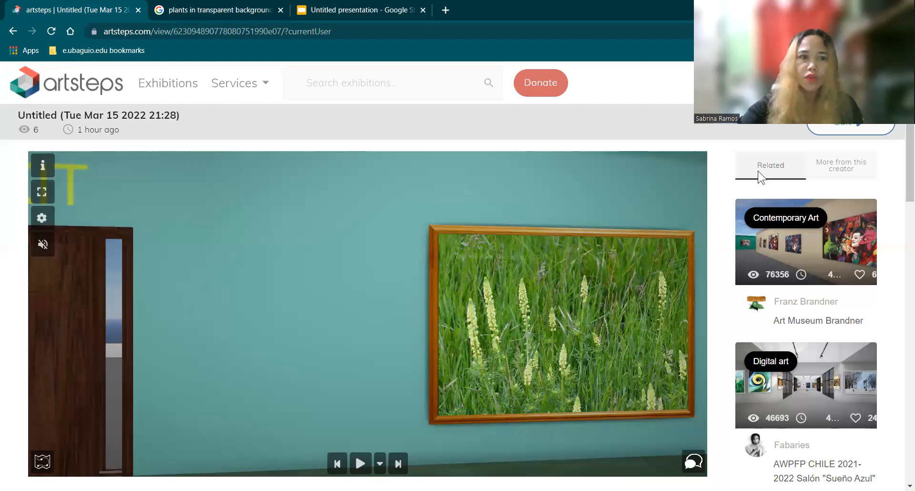
Step: Leave the exhibition preview for editing and open the guided tour planning stage
left_click(850, 127)
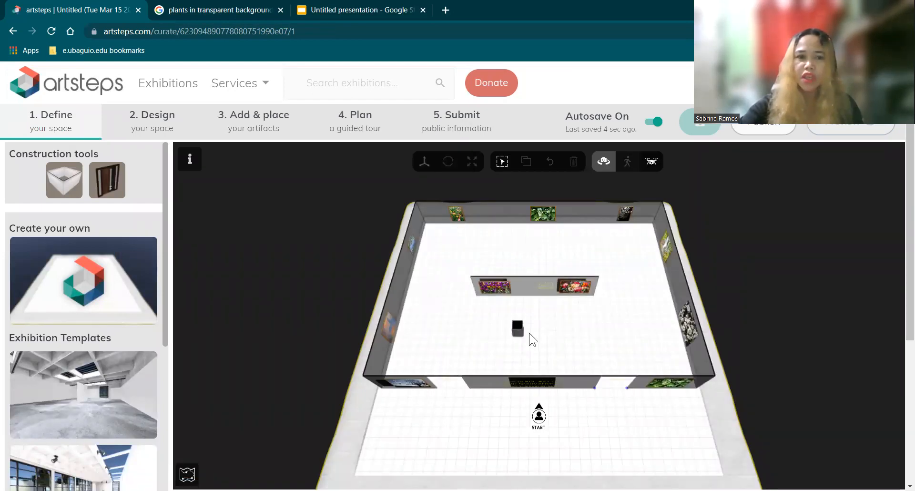
left_click_drag(535, 307, 552, 296)
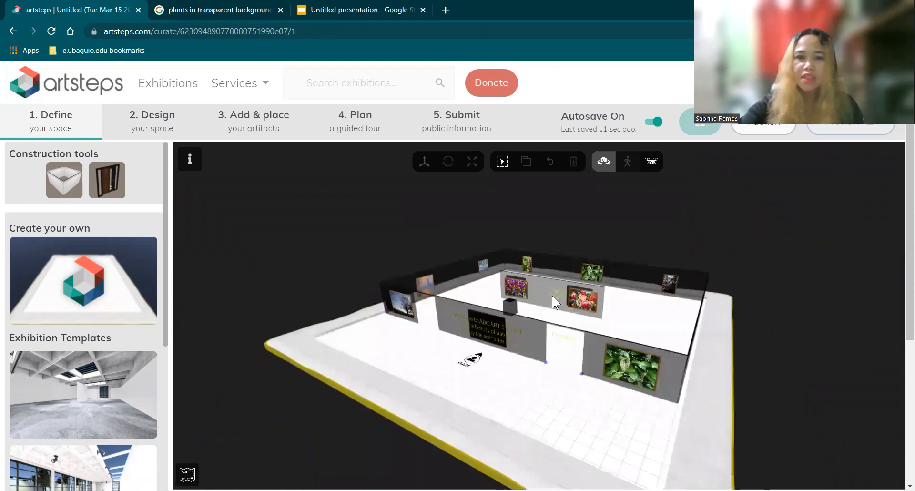
left_click_drag(547, 309, 553, 340)
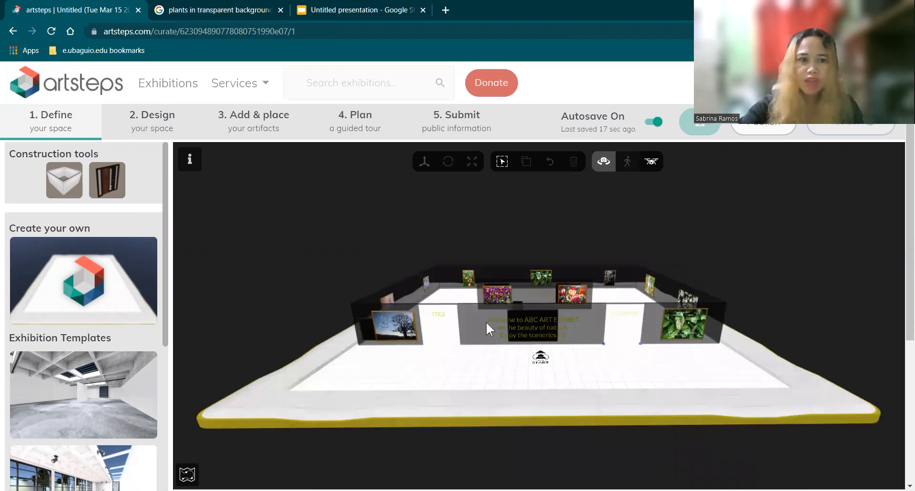
left_click(365, 121)
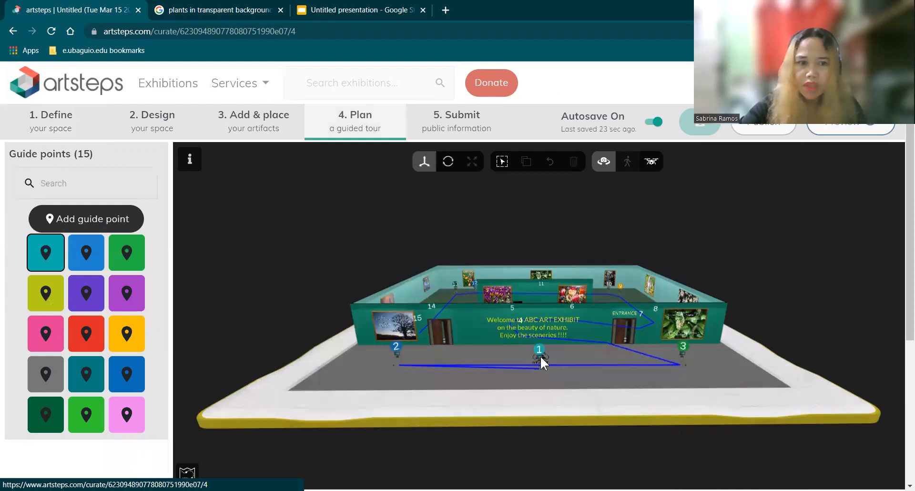
Step: Open guide point 1 for editing and change its title to "Welcome text"
mouse_move(50, 252)
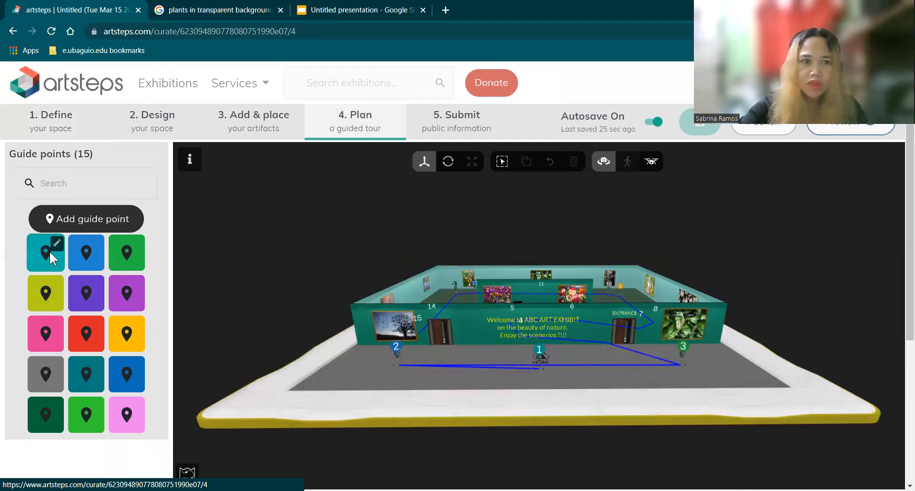
left_click(56, 244)
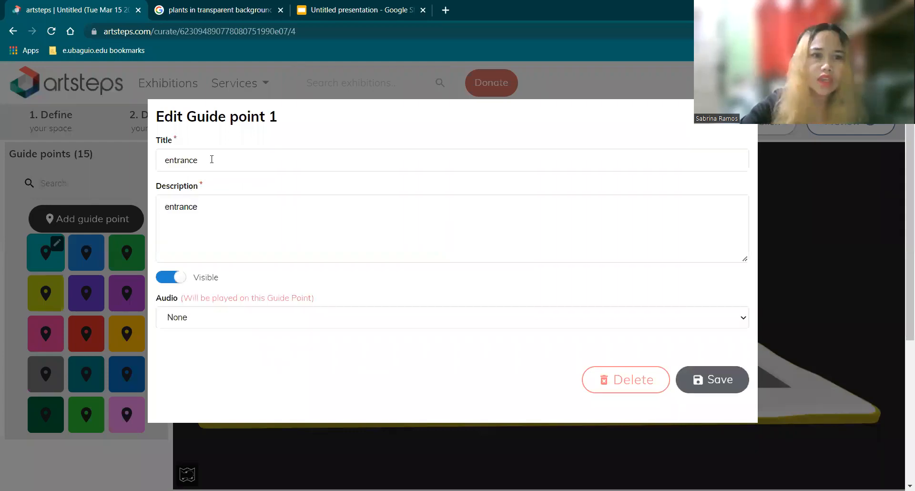
left_click(202, 161)
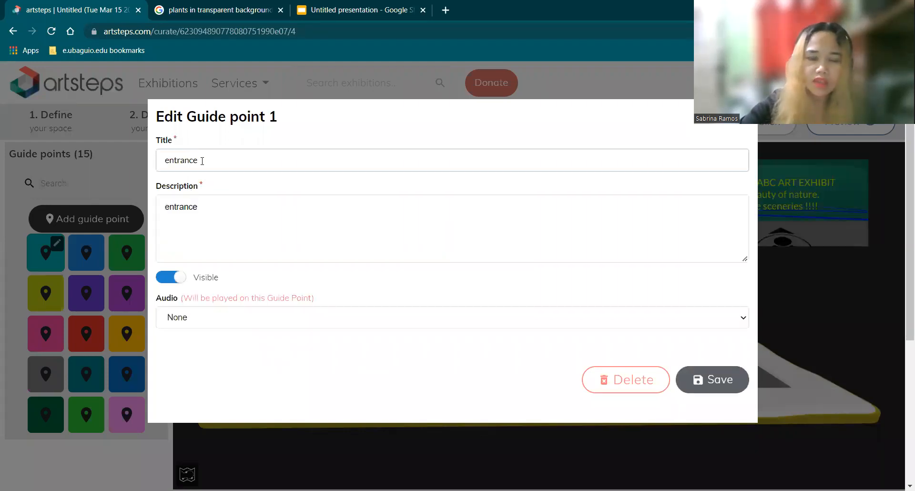
key("BackSpace")
key("BackSpace")
key("BackSpace")
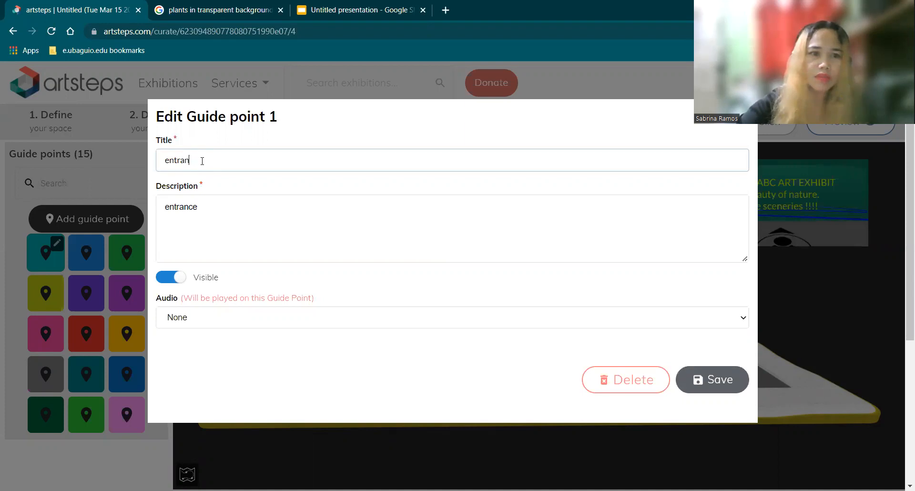
key("BackSpace")
key("BackSpace")
key("BackSpace")
key("BackSpace")
key("BackSpace")
type("W")
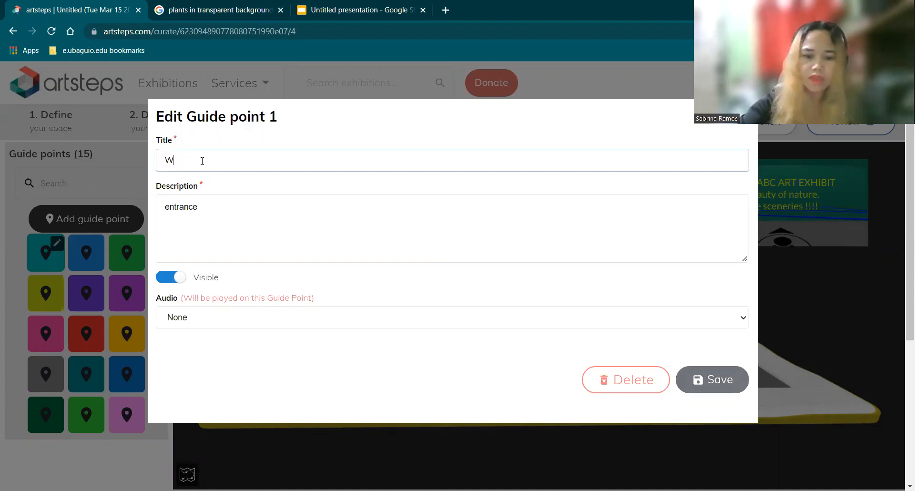
type("elcome text")
Step: Replace guide point 1's description with "This area welcomes the visitors to the virtul gallery." and save the guide point
left_click(159, 198)
left_click_drag(159, 198, 159, 201)
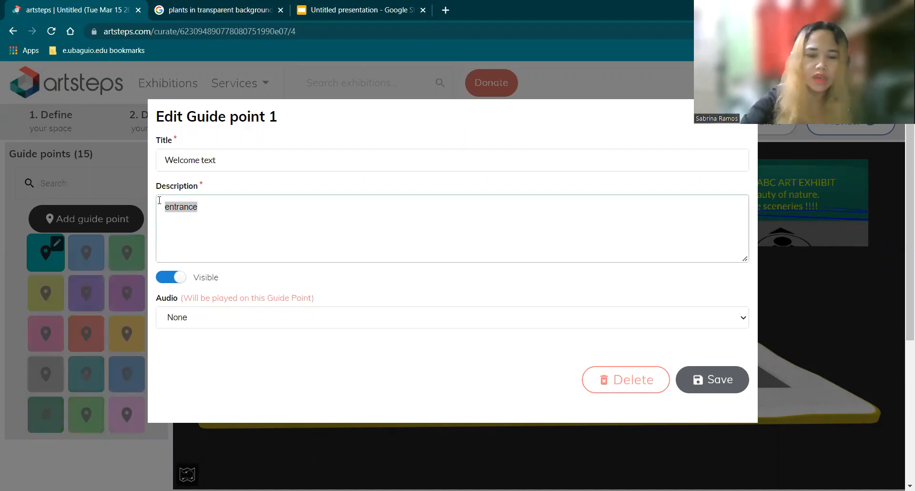
type("This area welcomes the visitors to the virtul gallery.")
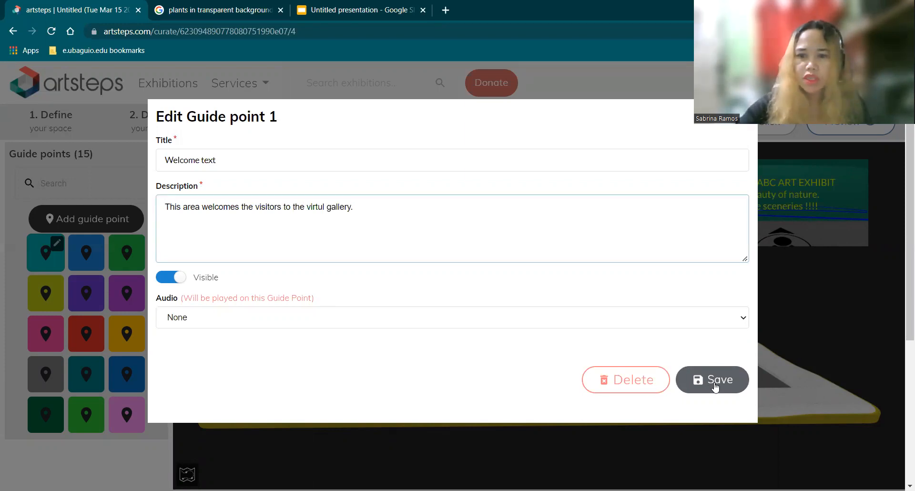
left_click(715, 381)
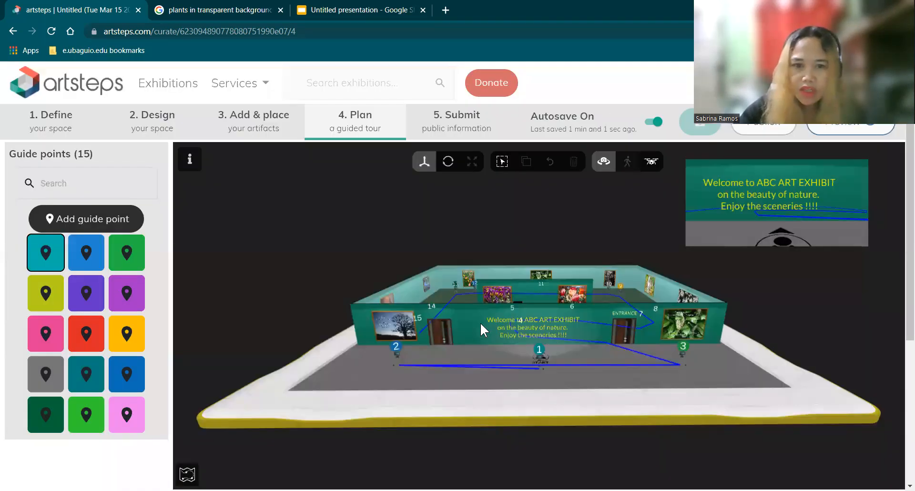
Step: Open guide point 8, located at the white flower picture, for editing and change its title to "White Flowers"
left_click_drag(506, 347, 501, 375)
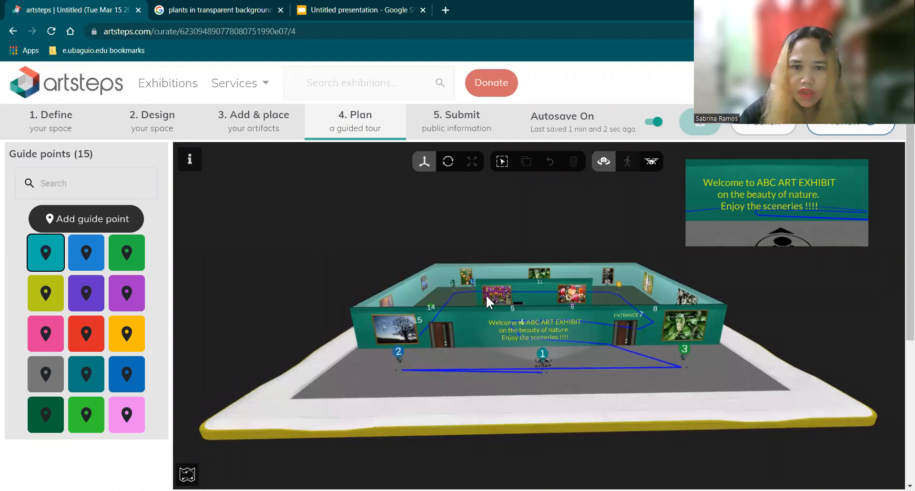
left_click_drag(486, 296, 492, 290)
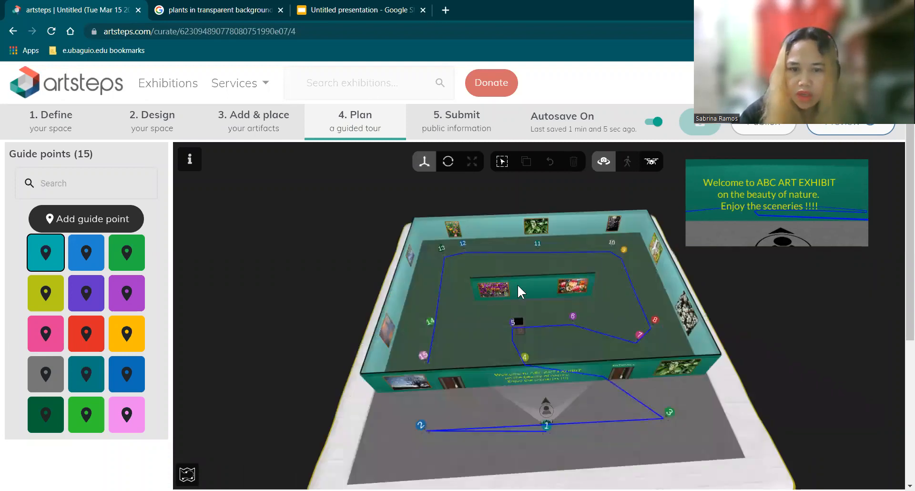
left_click_drag(490, 280, 503, 297)
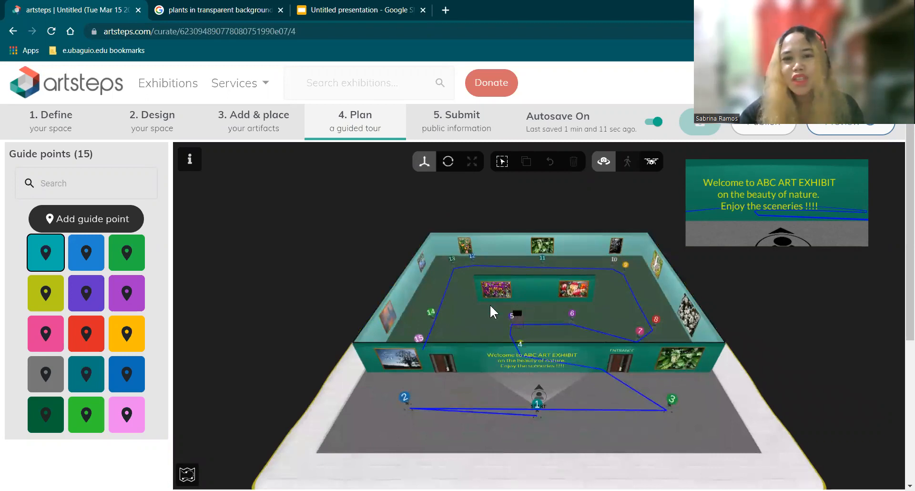
left_click_drag(623, 353, 629, 336)
left_click_drag(510, 385, 559, 373)
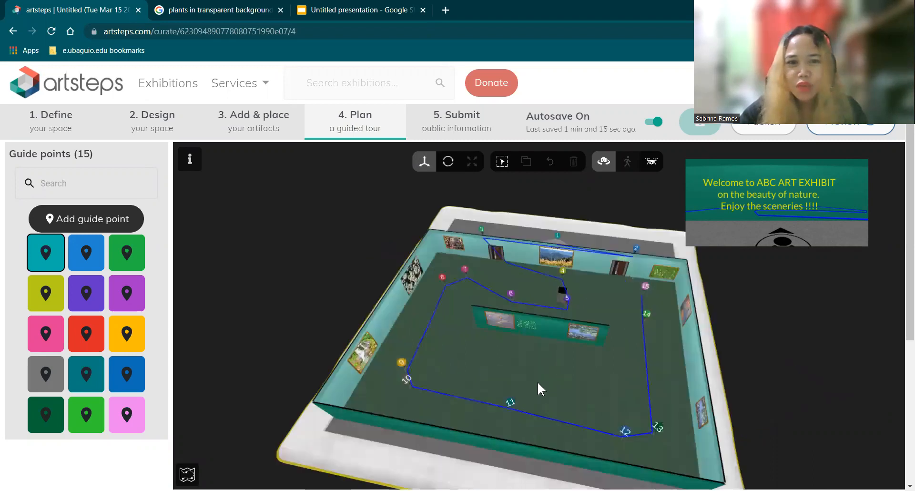
left_click_drag(470, 233, 483, 247)
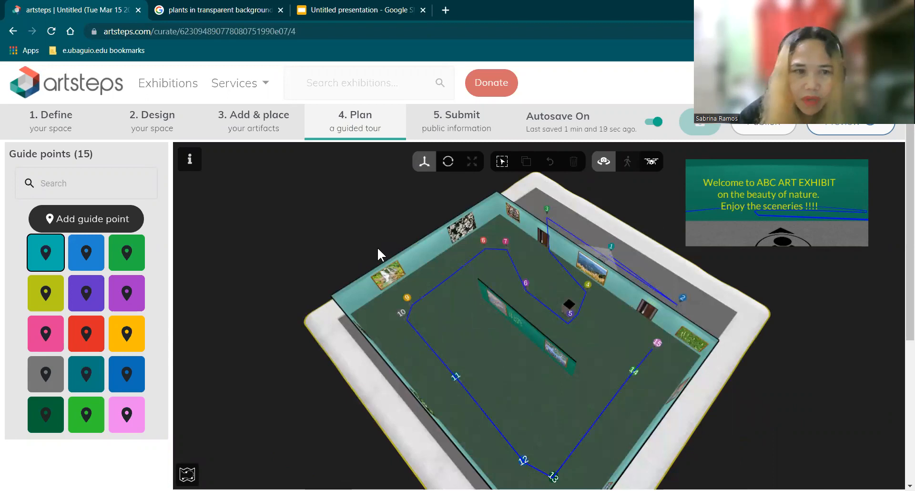
left_click(85, 293)
left_click(86, 332)
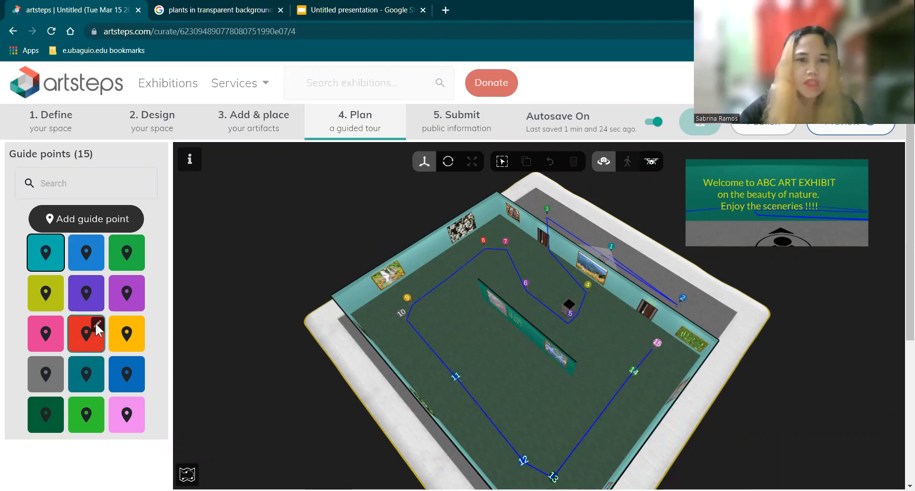
left_click(97, 323)
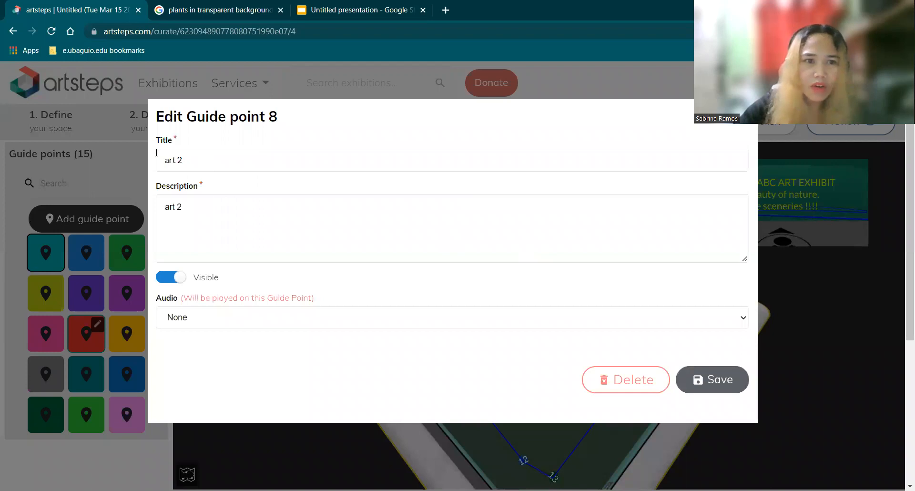
type("White Flowers")
Step: Replace guide point 8's description with "White Flowers in an artwork done by [artist's full name] to express his love for Sampaguita." and save it
left_click(211, 213)
key("BackSpace")
key("BackSpace")
key("BackSpace")
key("BackSpace")
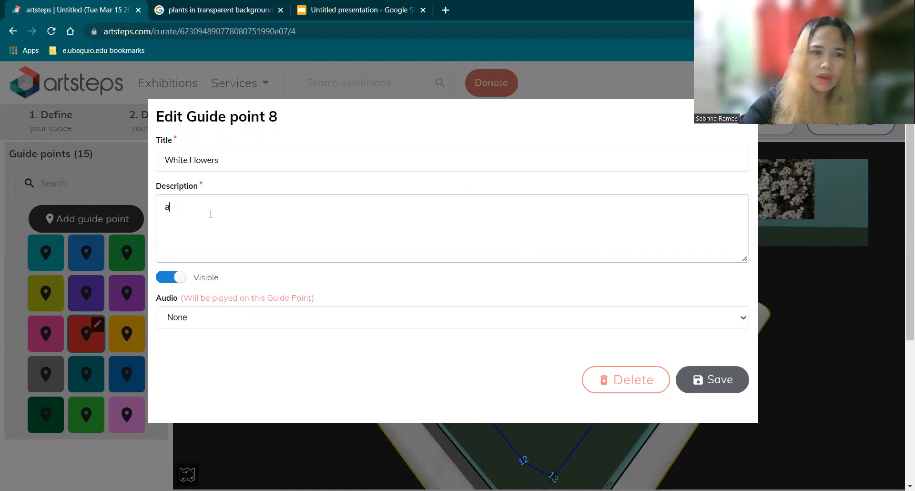
key("BackSpace")
type("W")
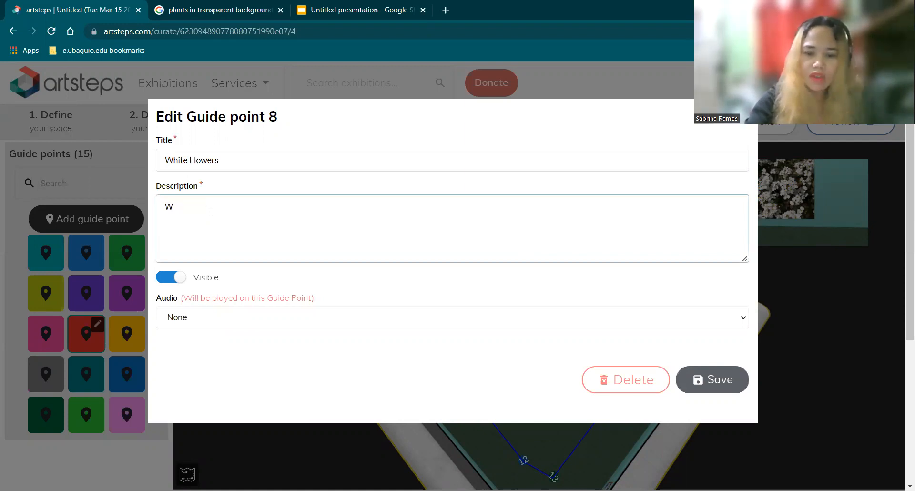
type("hite Flowers in an a")
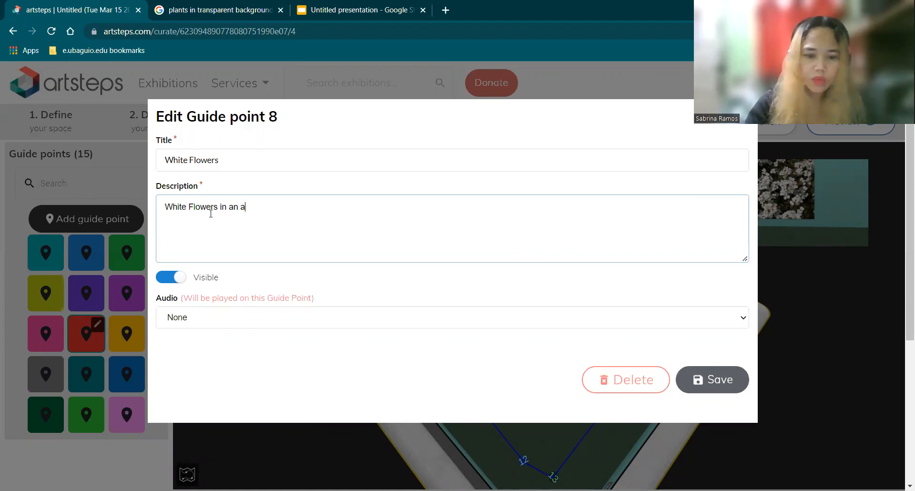
type("rtw")
type("ork done by ")
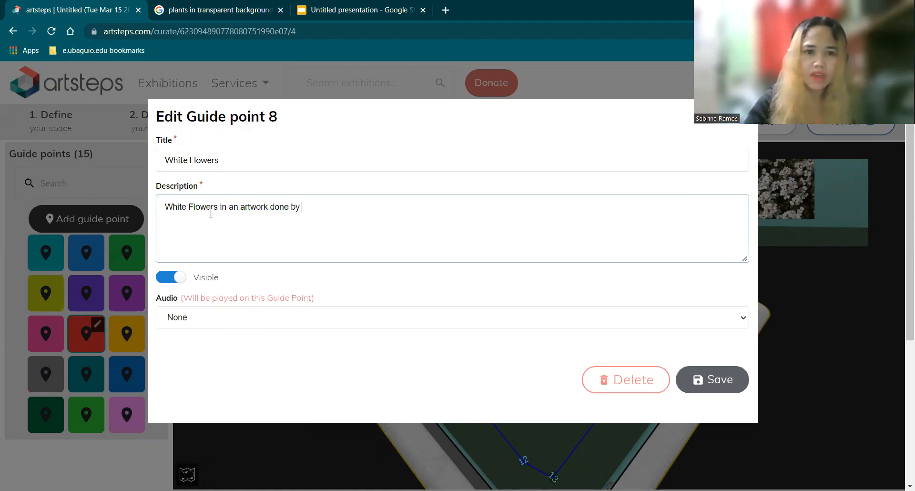
type("S")
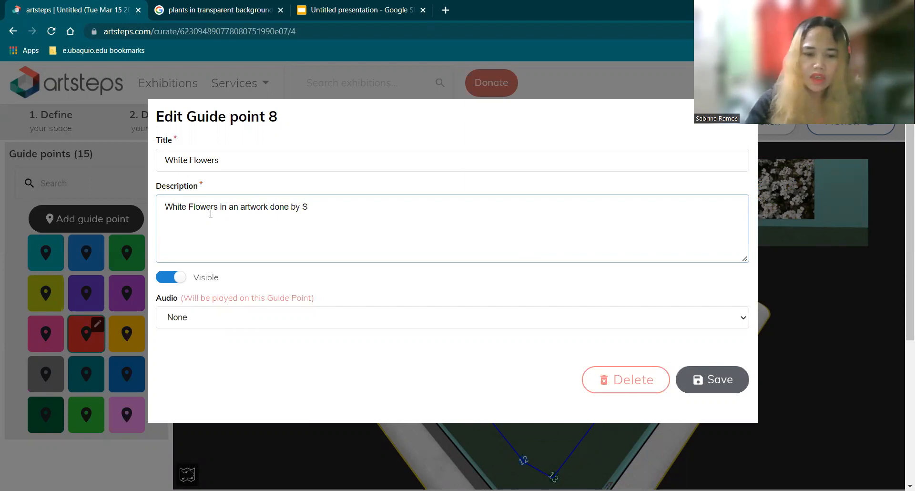
key("BackSpace")
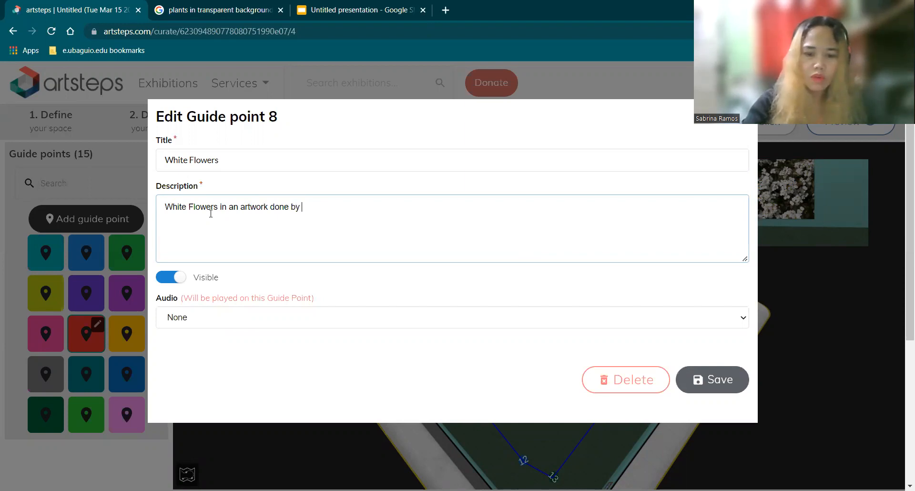
type("Juan De")
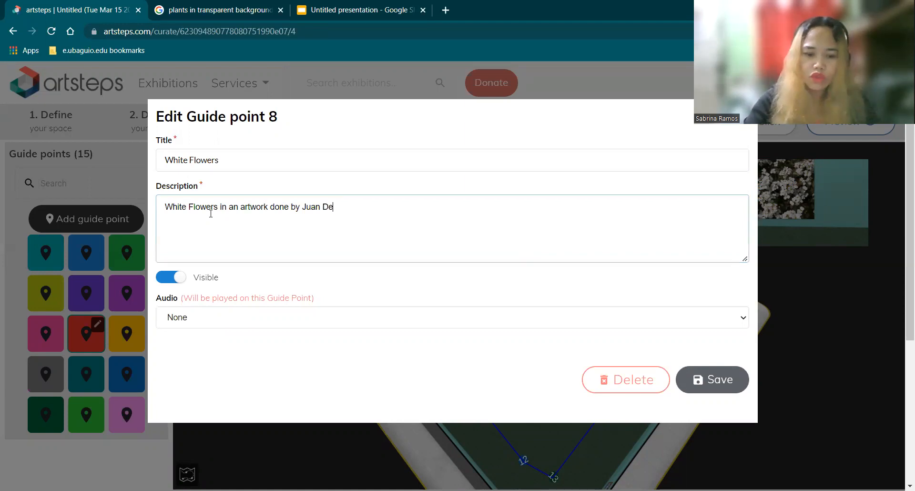
type("la Cruz ")
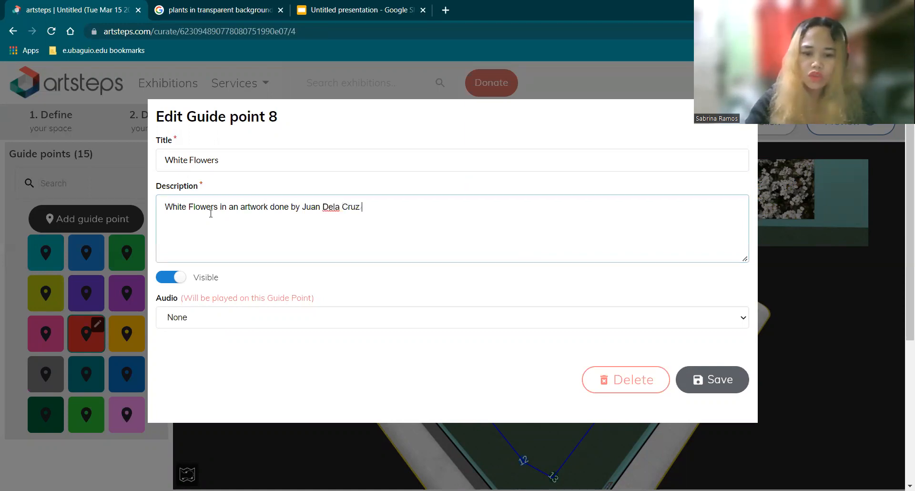
type("to expre")
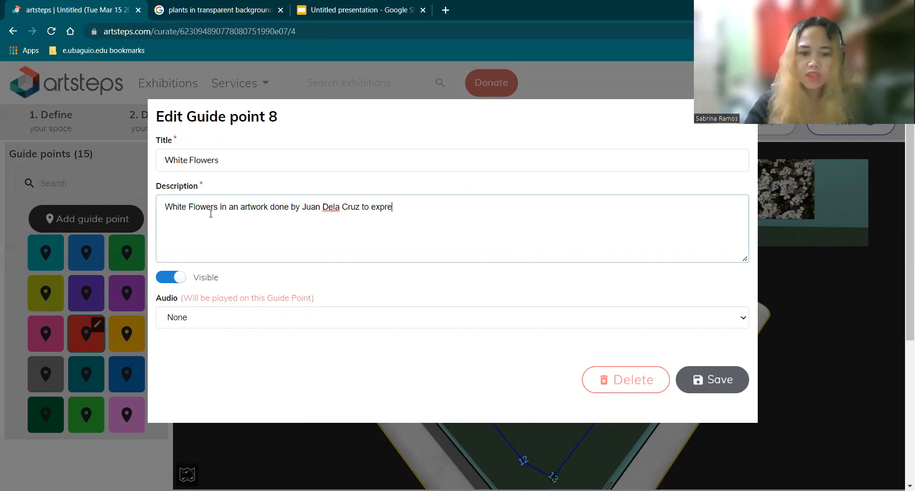
type("ss his ")
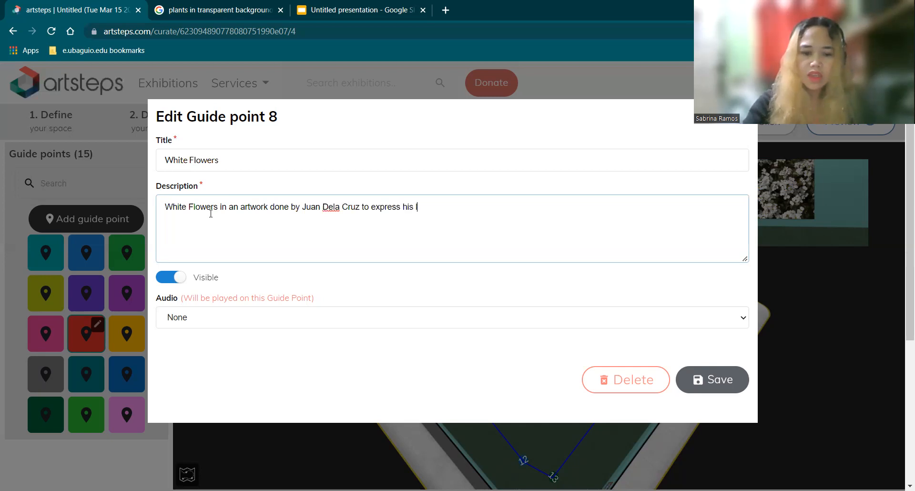
type("love for")
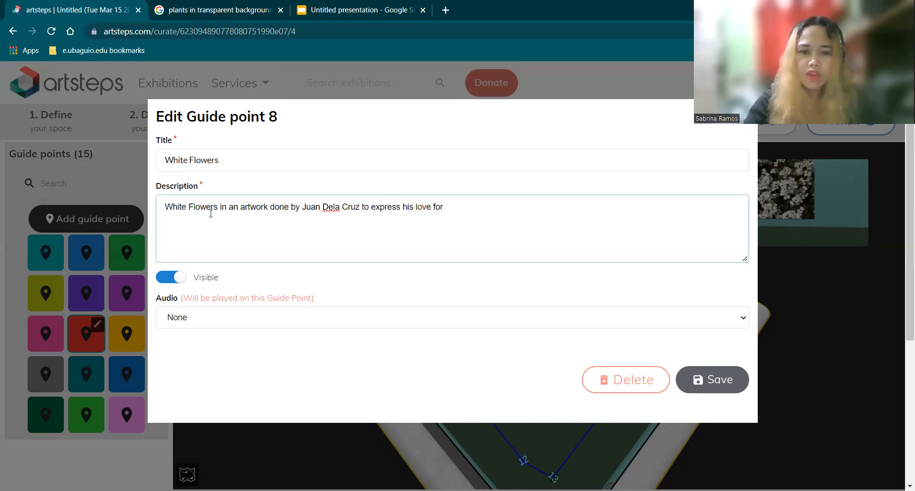
type(" Sampa")
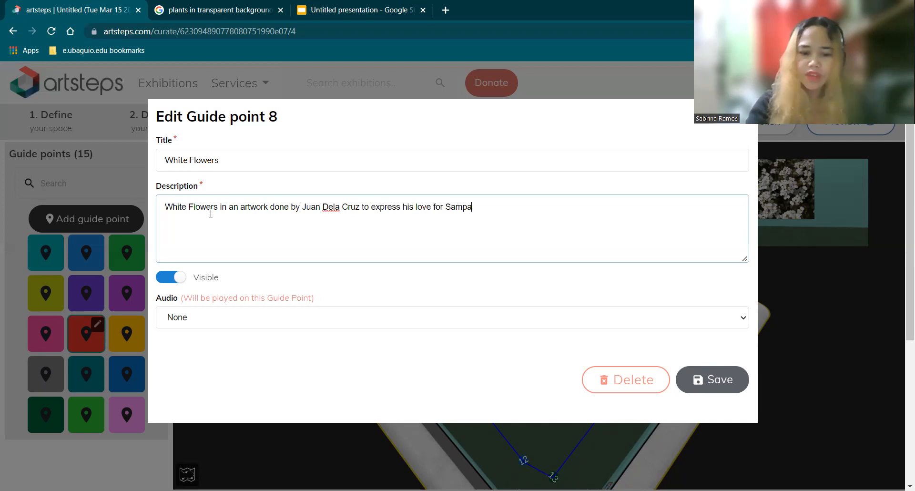
type("guita.")
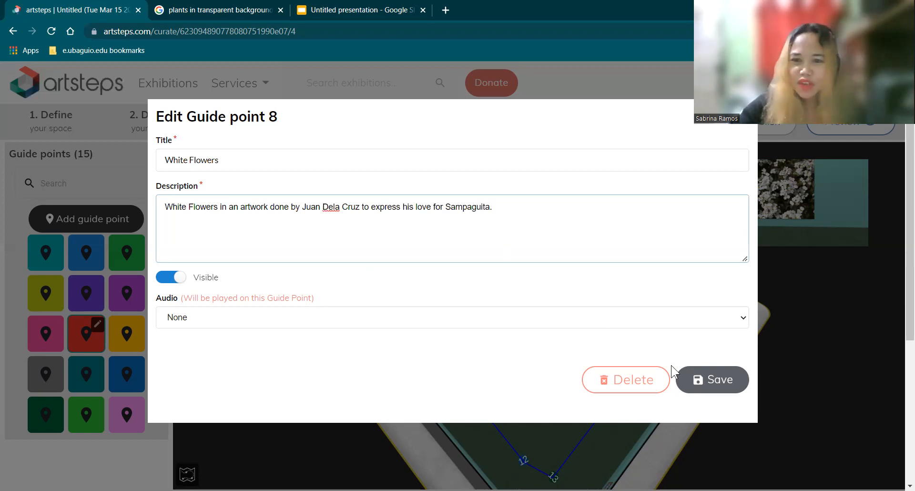
left_click(722, 377)
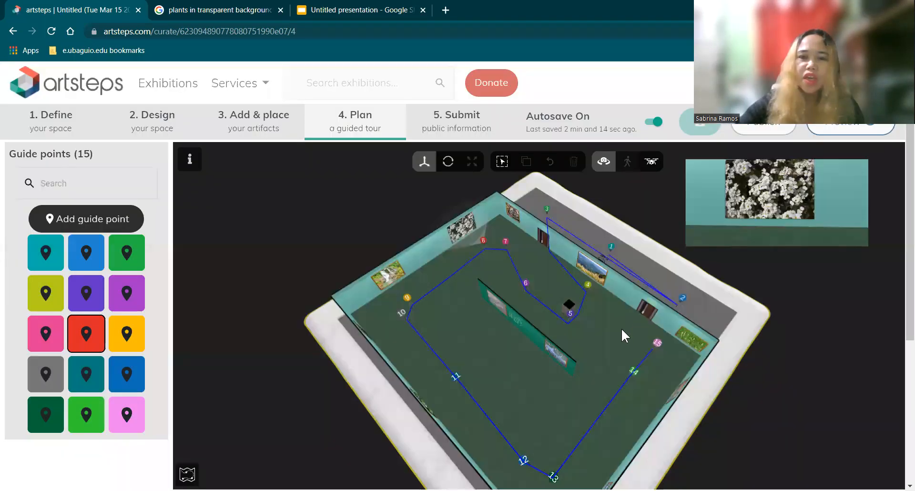
Step: Open the exhibition preview again to check the edited guide points
left_click_drag(565, 372, 519, 362)
left_click_drag(505, 333, 448, 304)
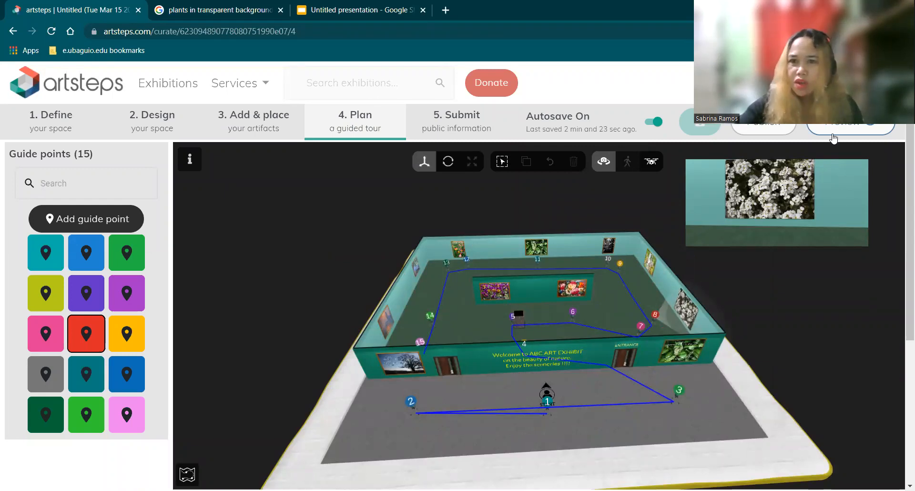
left_click(833, 136)
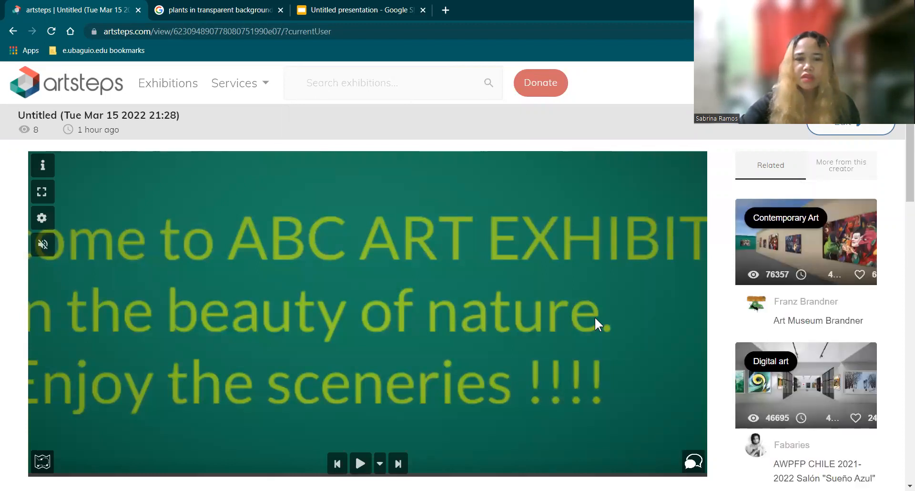
Step: Play the guided tour in the preview and step backward and forward through its guide points to check their views, titles and descriptions
left_click(361, 463)
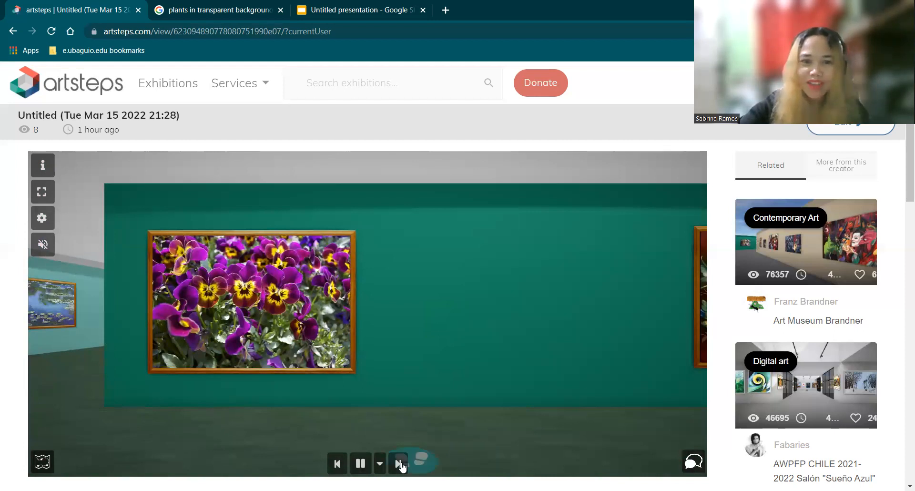
left_click(338, 463)
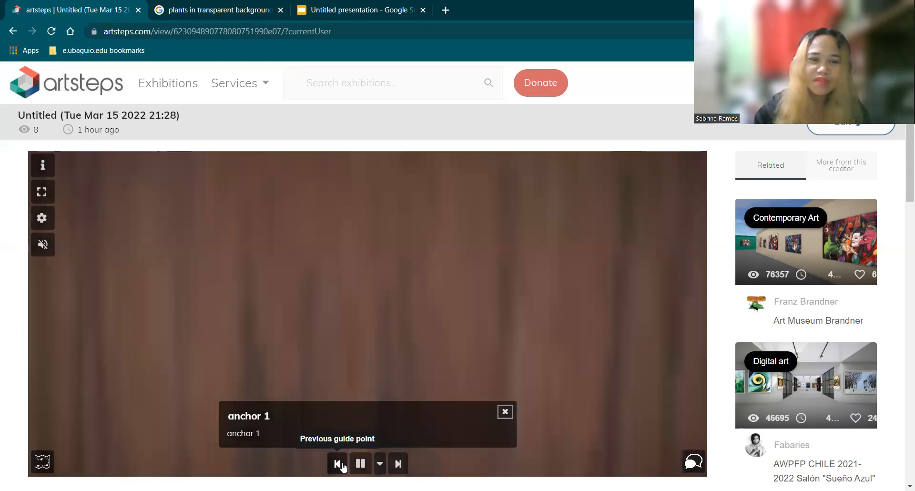
left_click(337, 463)
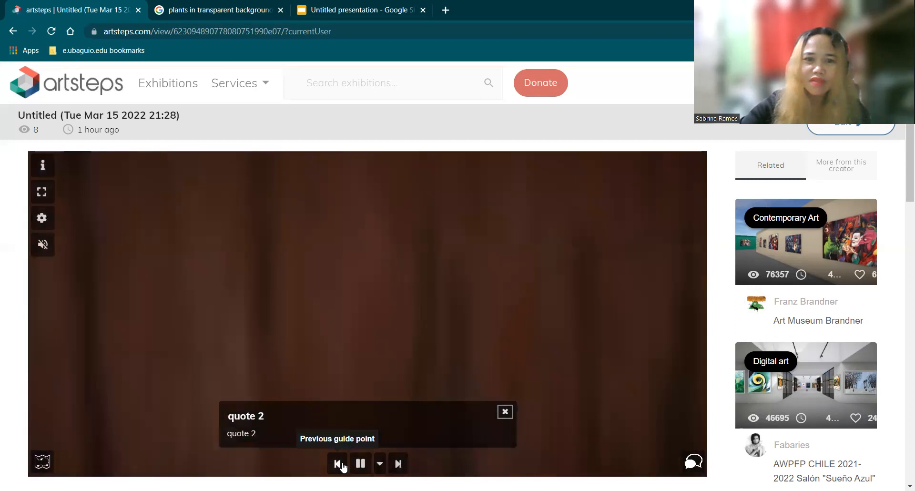
left_click(396, 449)
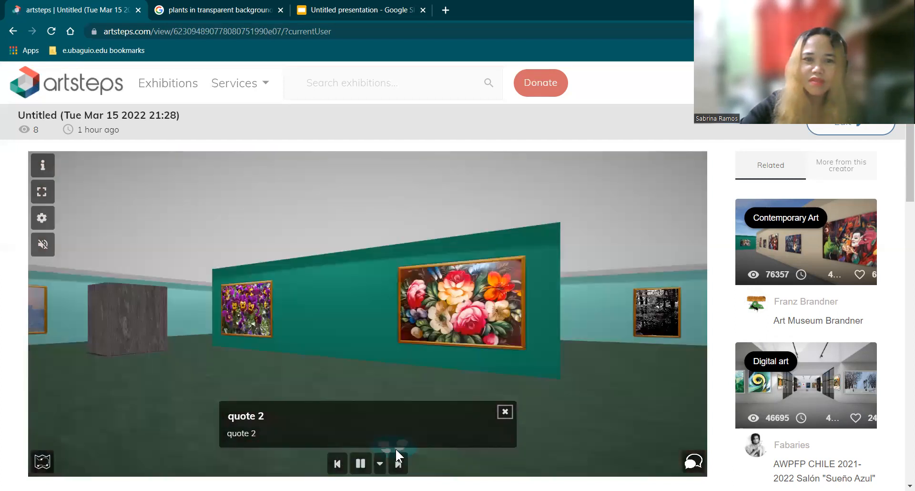
left_click(396, 449)
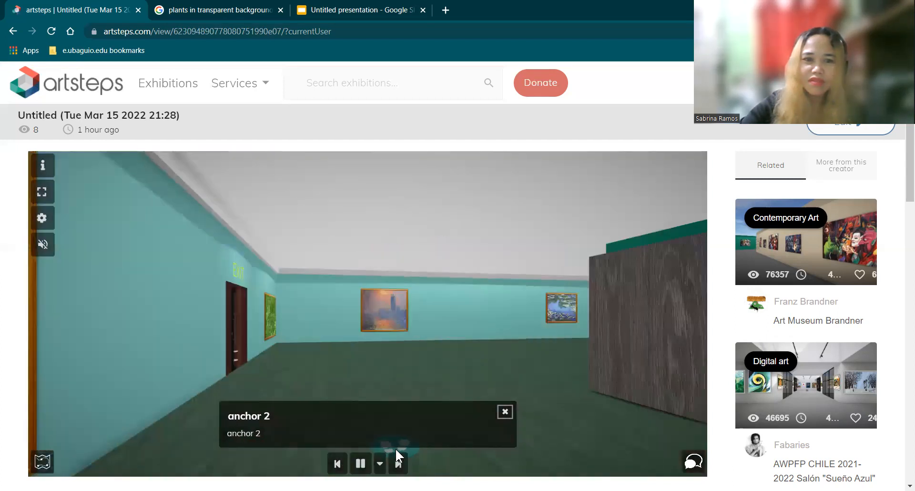
left_click(396, 452)
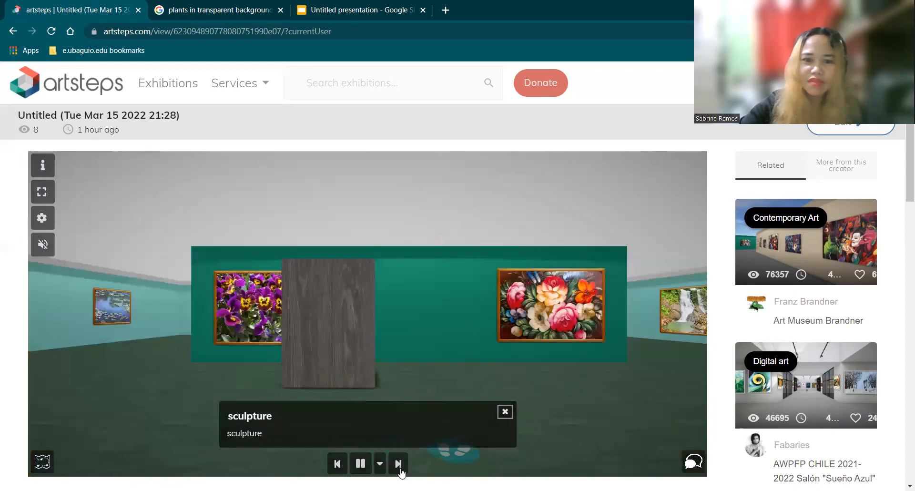
left_click(400, 465)
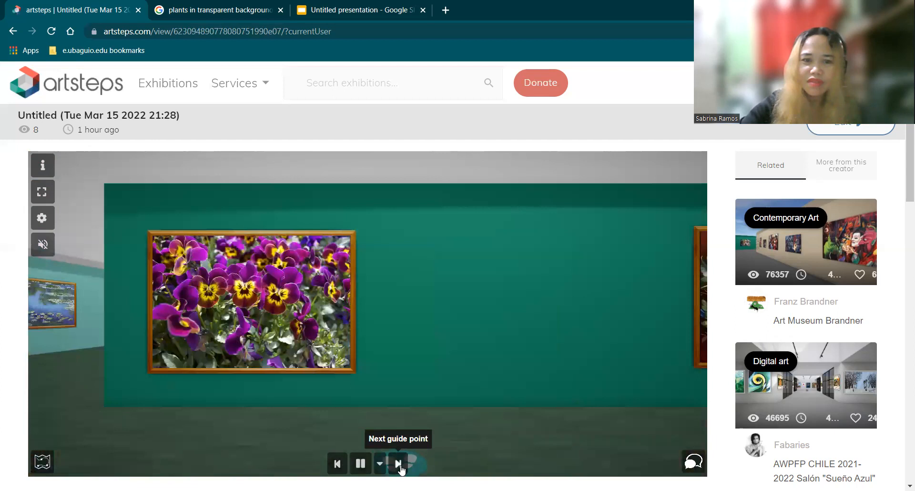
left_click(339, 464)
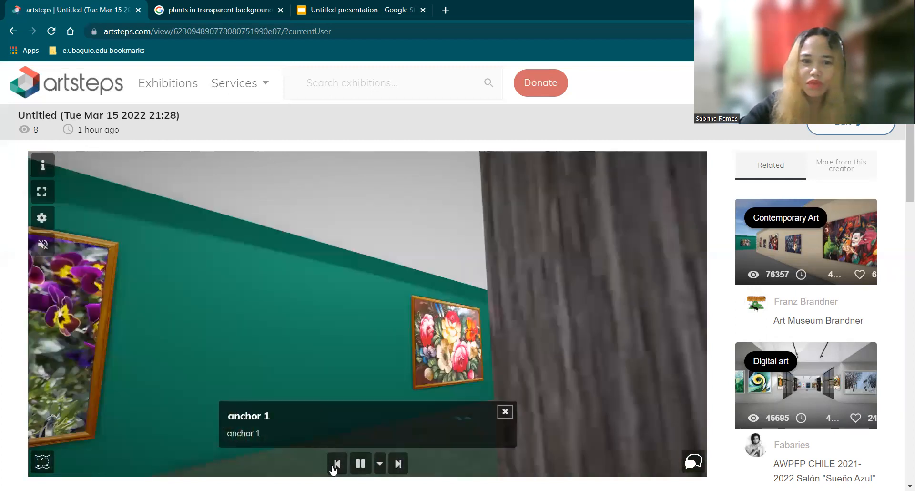
left_click(336, 465)
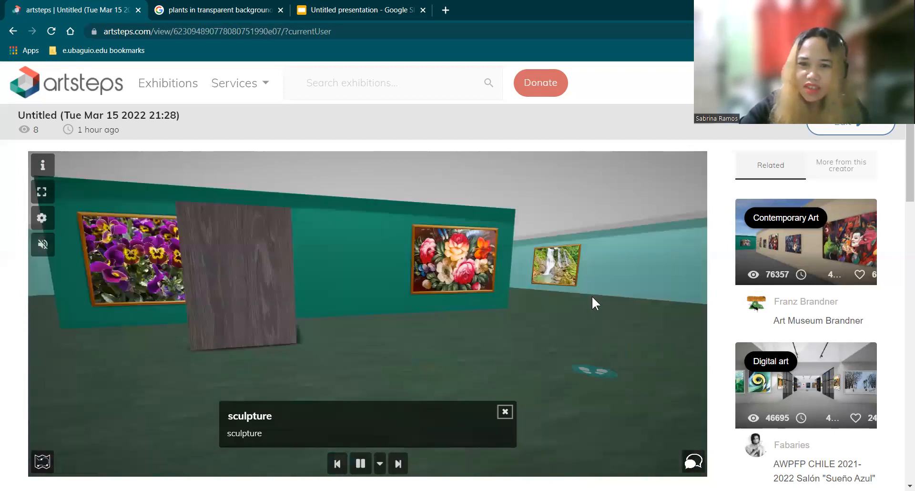
left_click(511, 411)
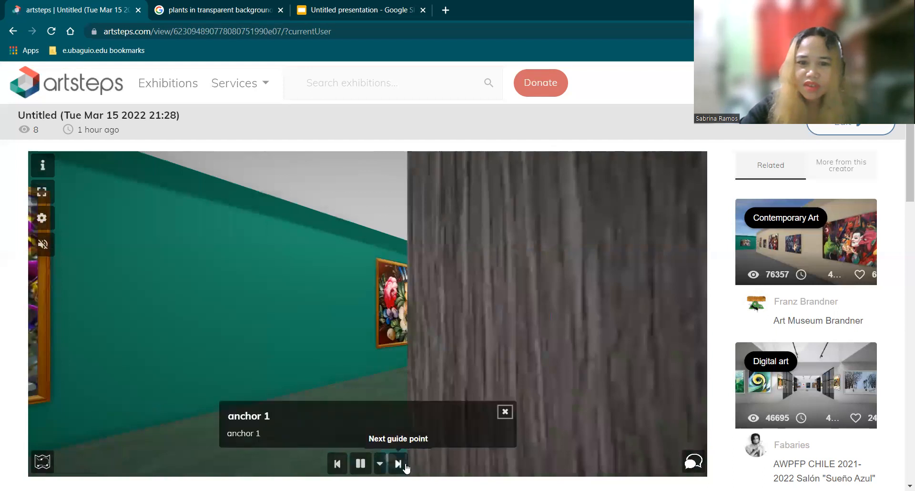
left_click(398, 464)
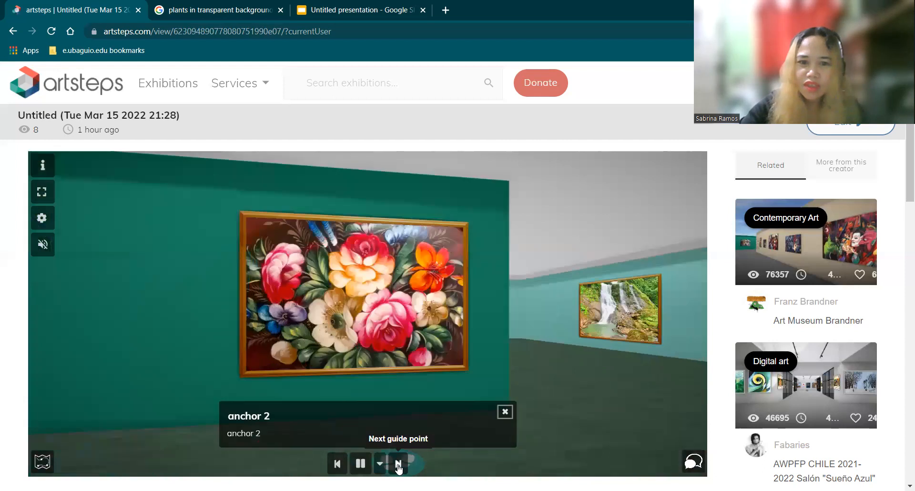
left_click(398, 464)
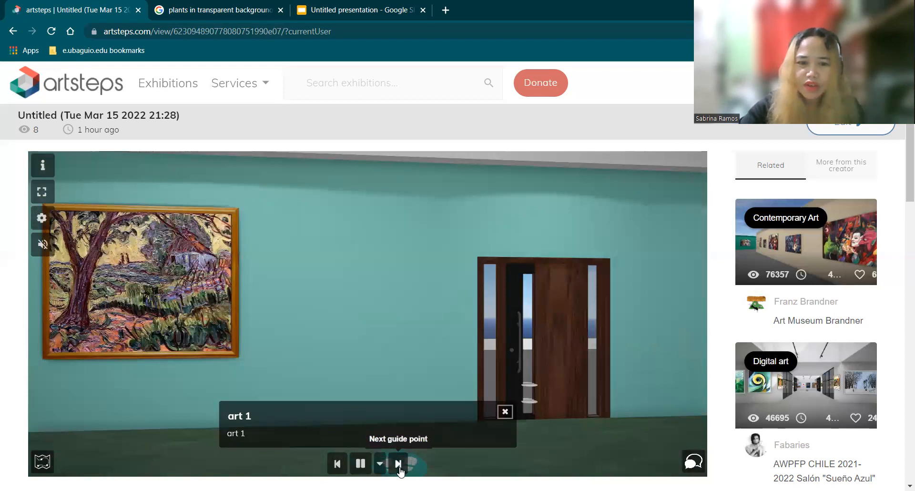
left_click(398, 464)
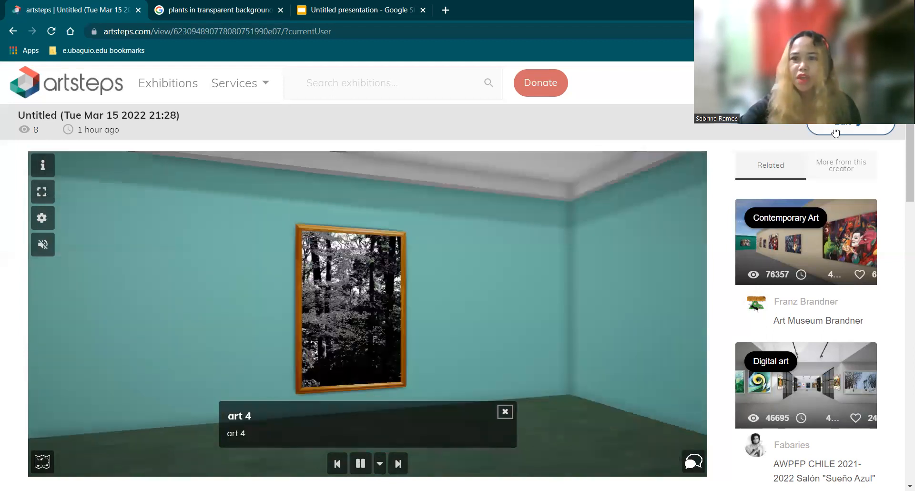
Step: Return to editing the exhibition and open the Submit stage with its cover and public information
left_click(837, 134)
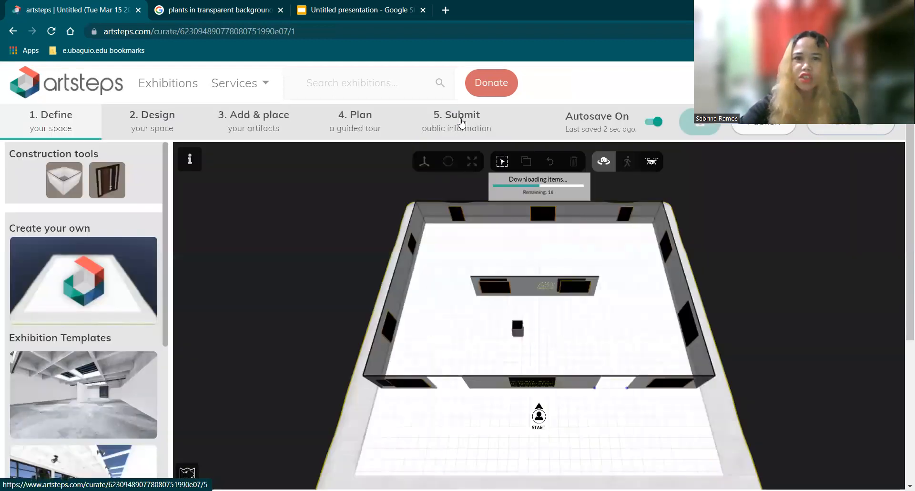
left_click(462, 122)
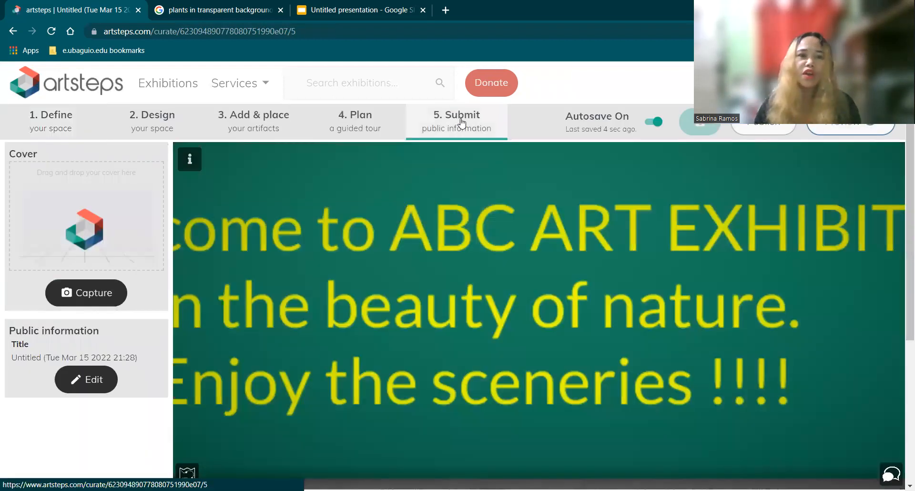